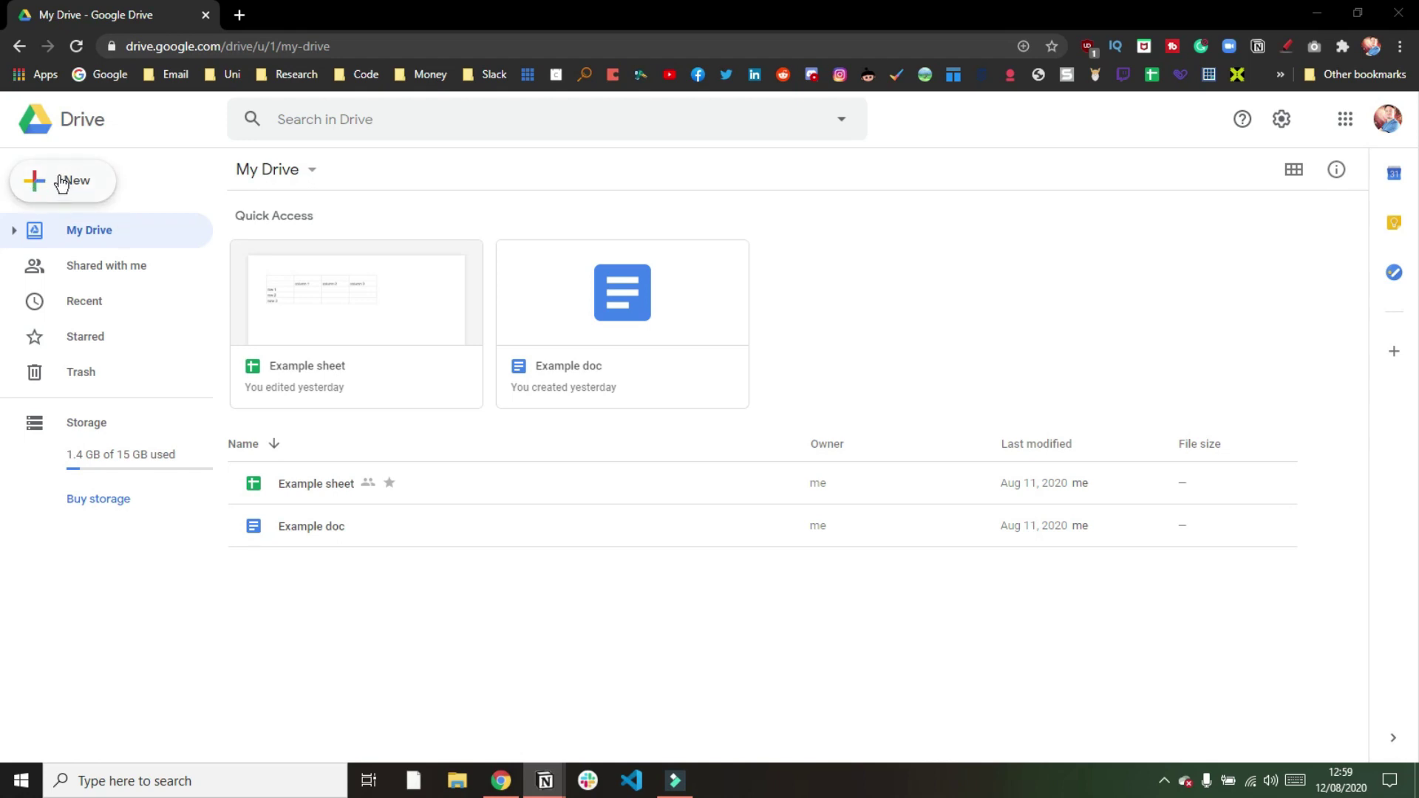
Switch Drive's files to grid view and back to list, and preview the New item options
left_click(1294, 169)
left_click(1293, 169)
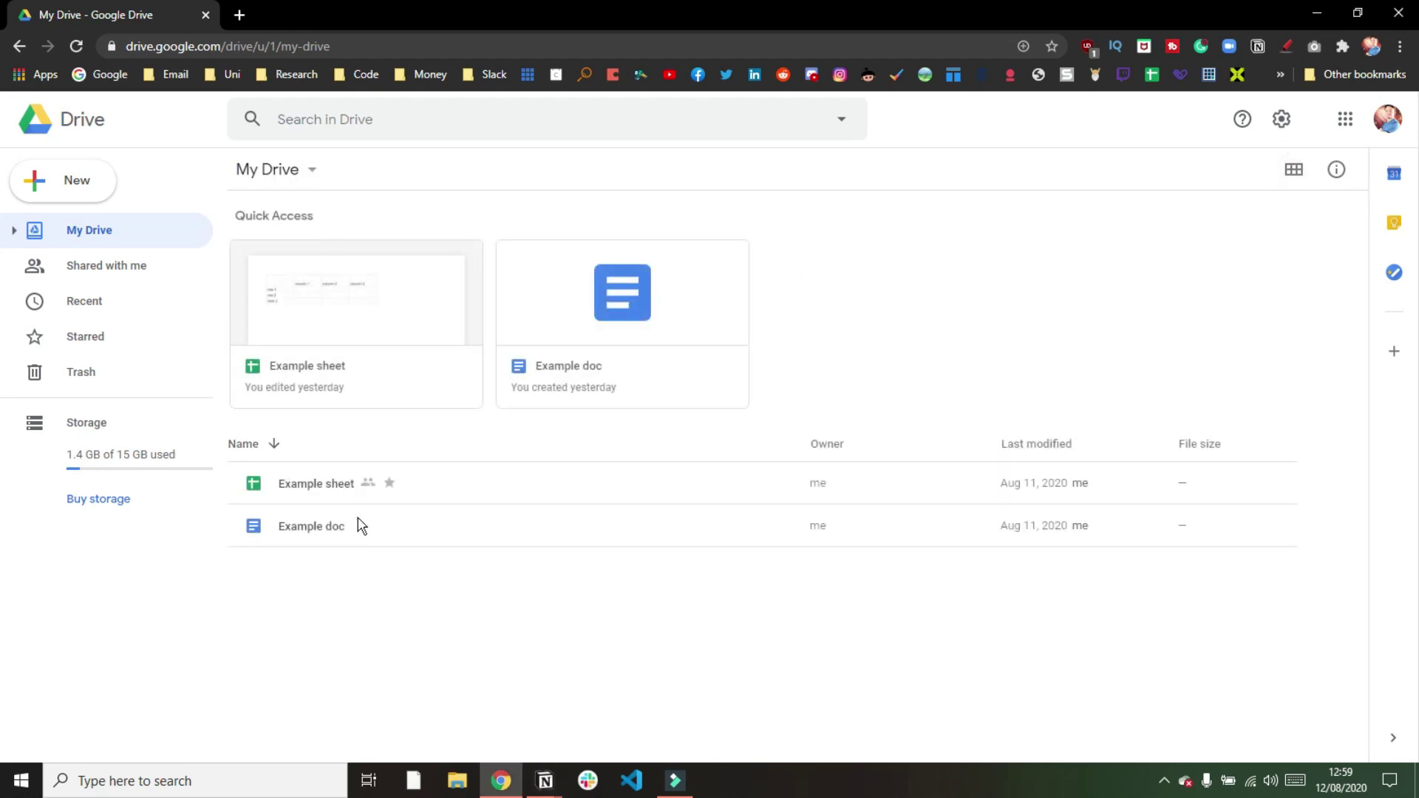
left_click(72, 179)
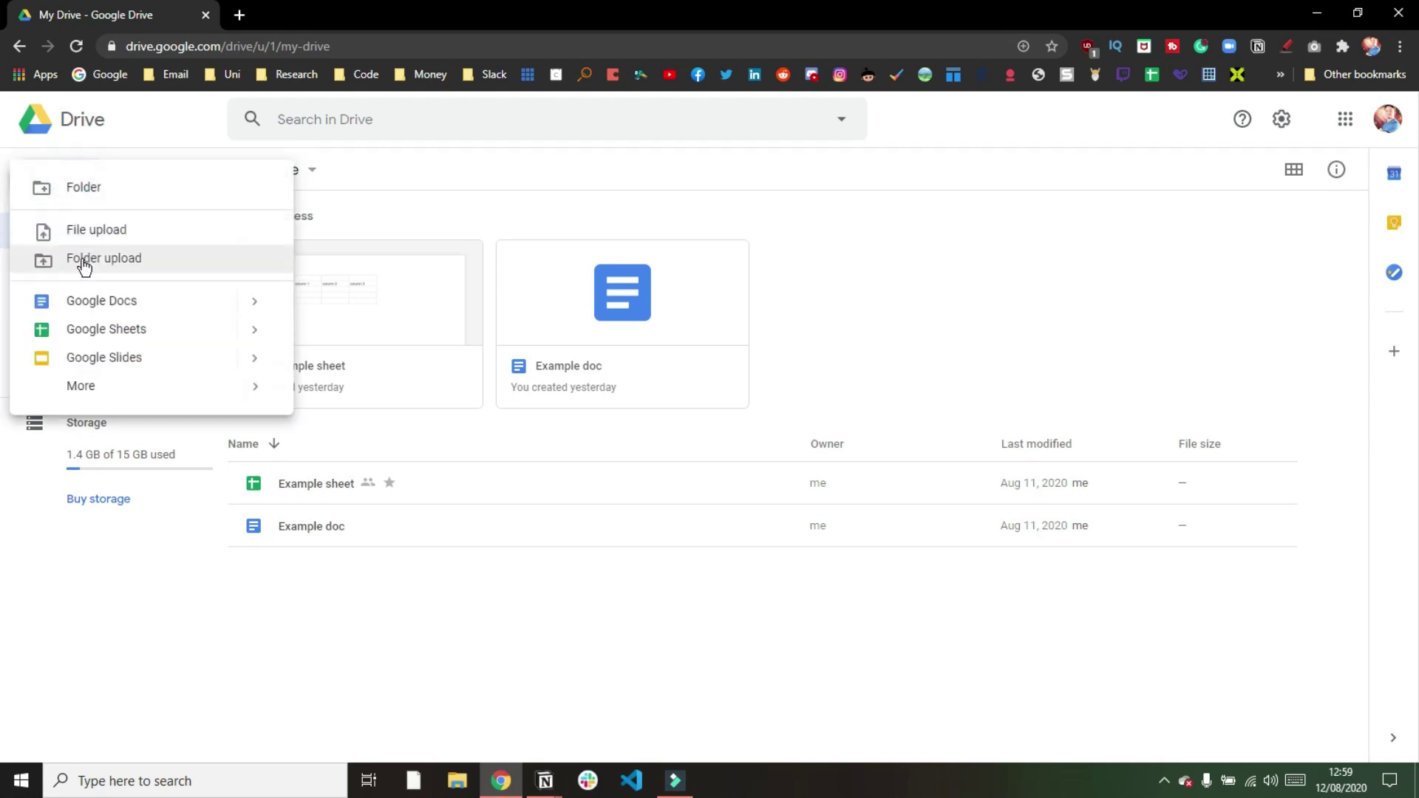
mouse_move(96, 389)
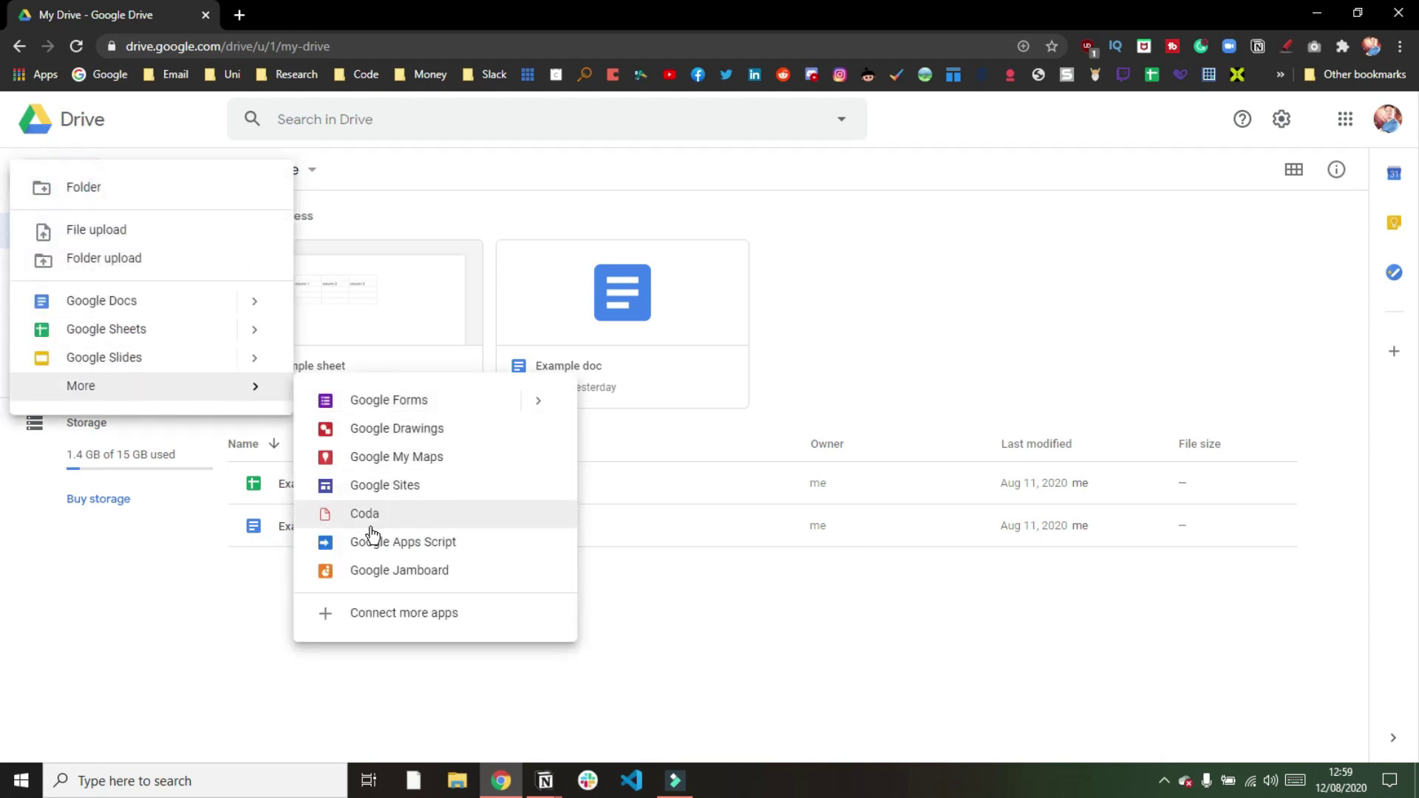
left_click(853, 270)
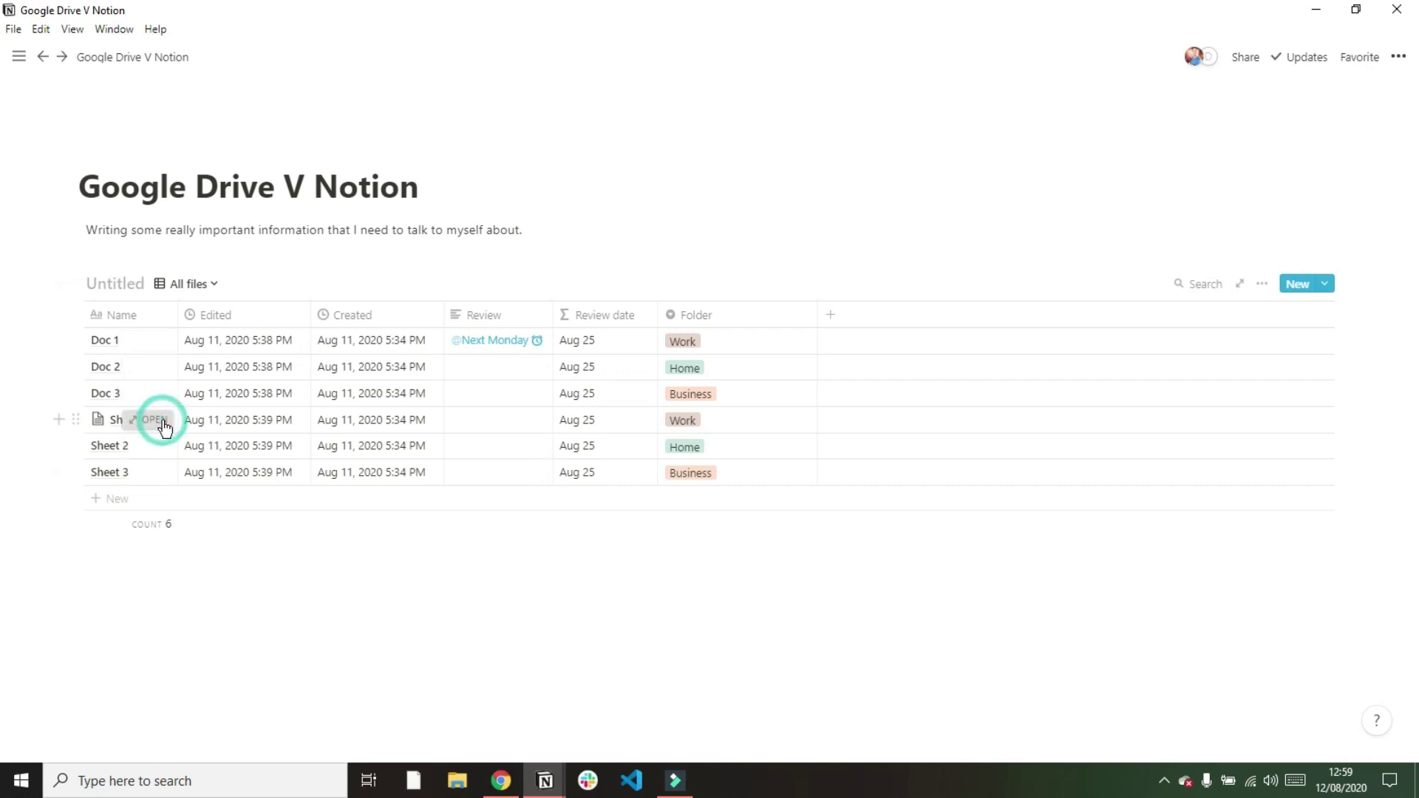
Expand Sheet 1 to a full page, scroll through it, and return to Google Drive V Notion
left_click(164, 423)
key("ctrl+Return")
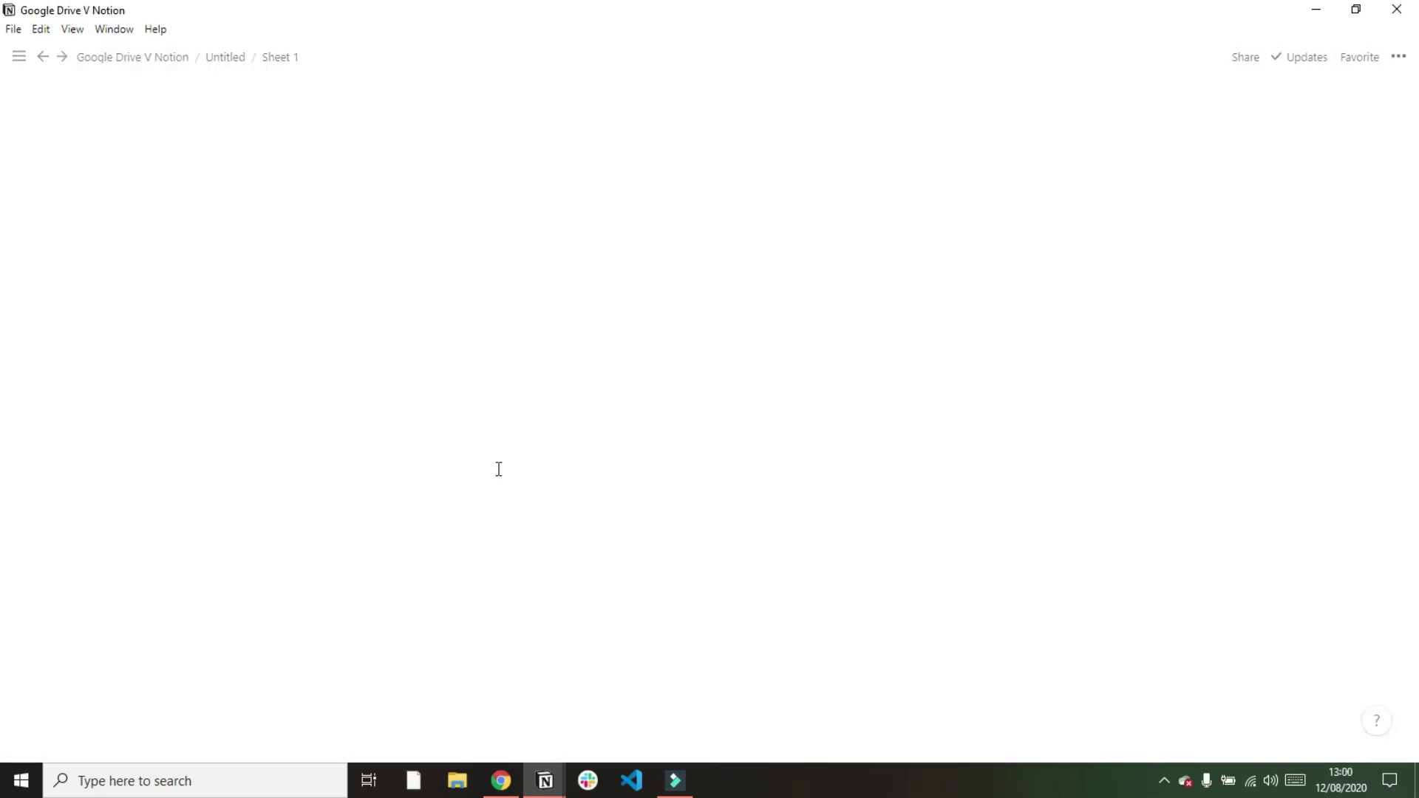
scroll(592, 425, "down", 2)
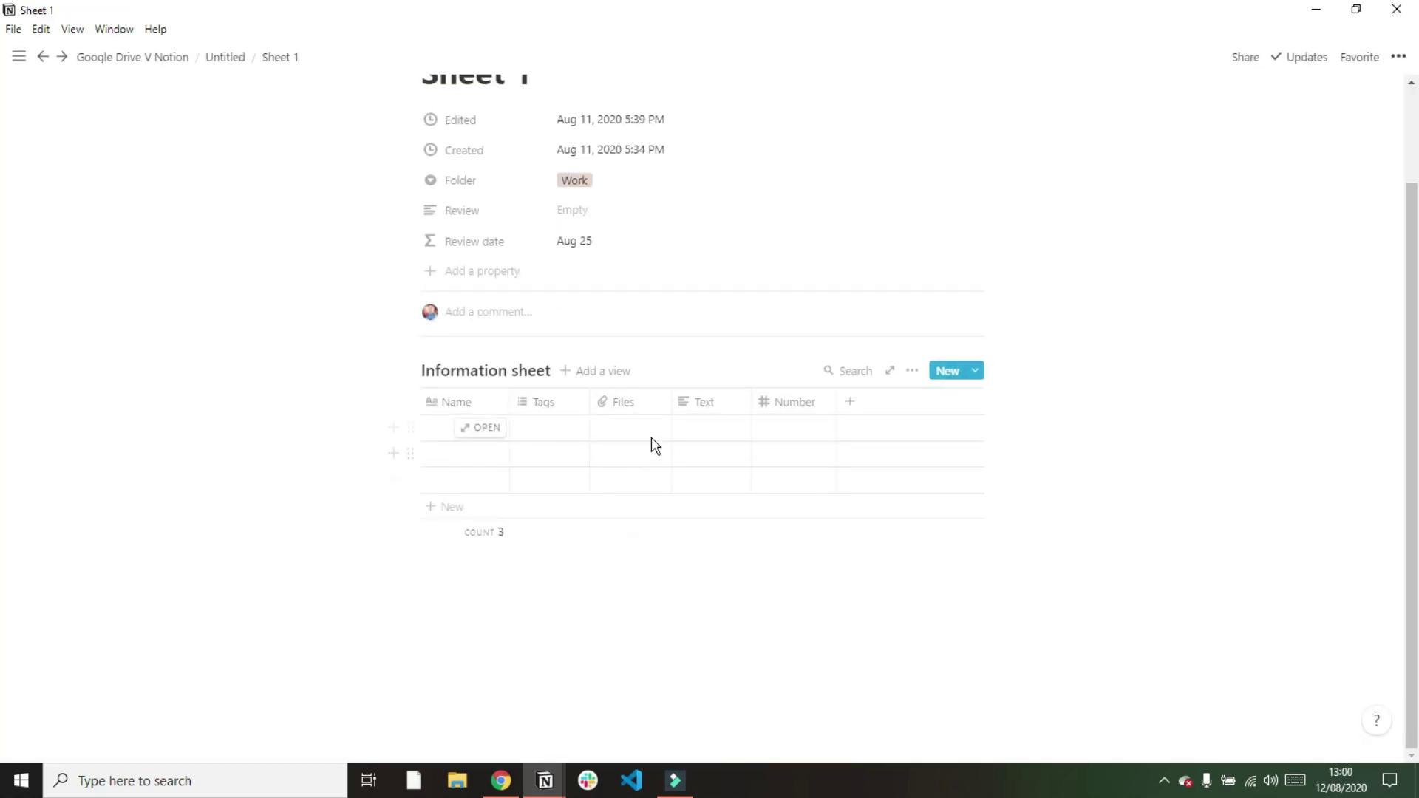
scroll(653, 444, "up", 2)
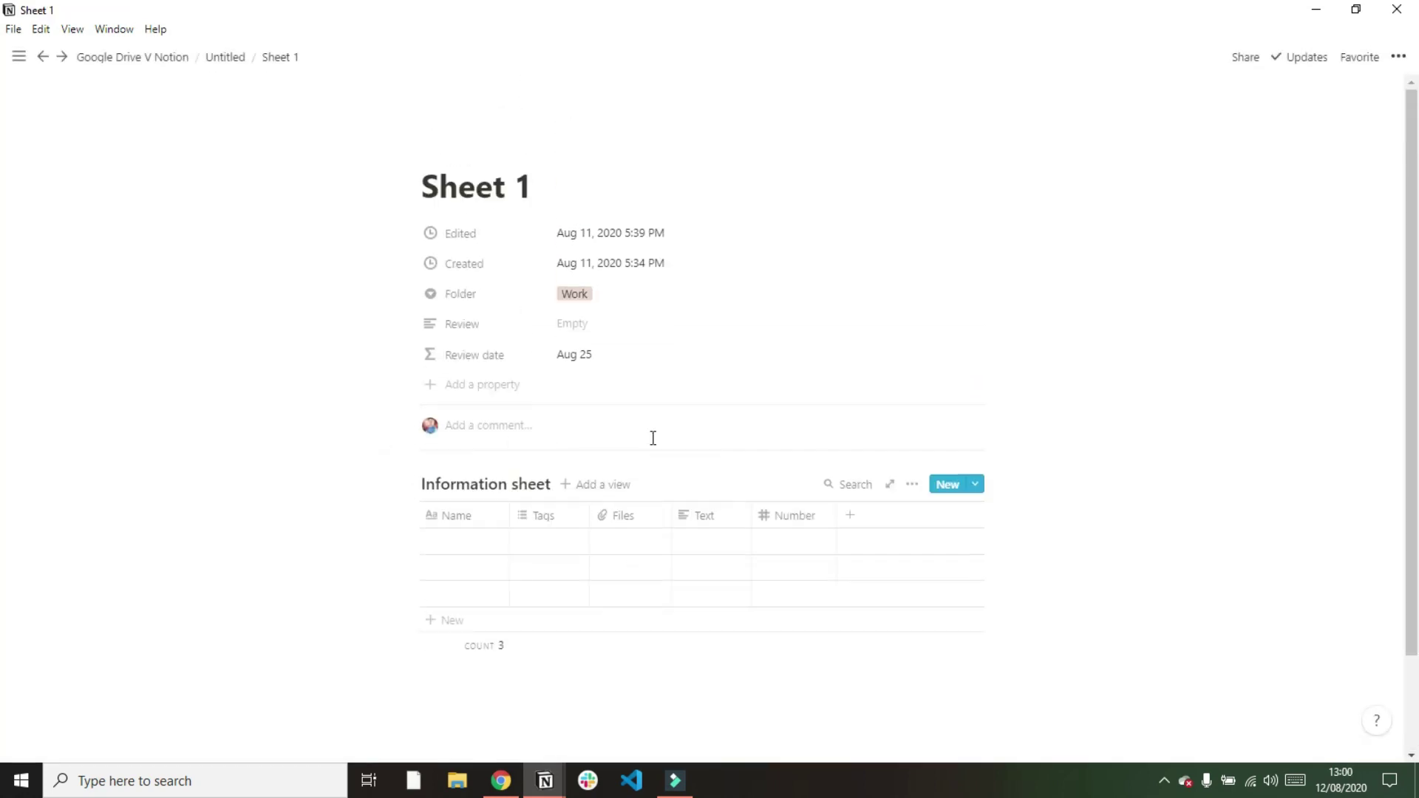
left_click(149, 56)
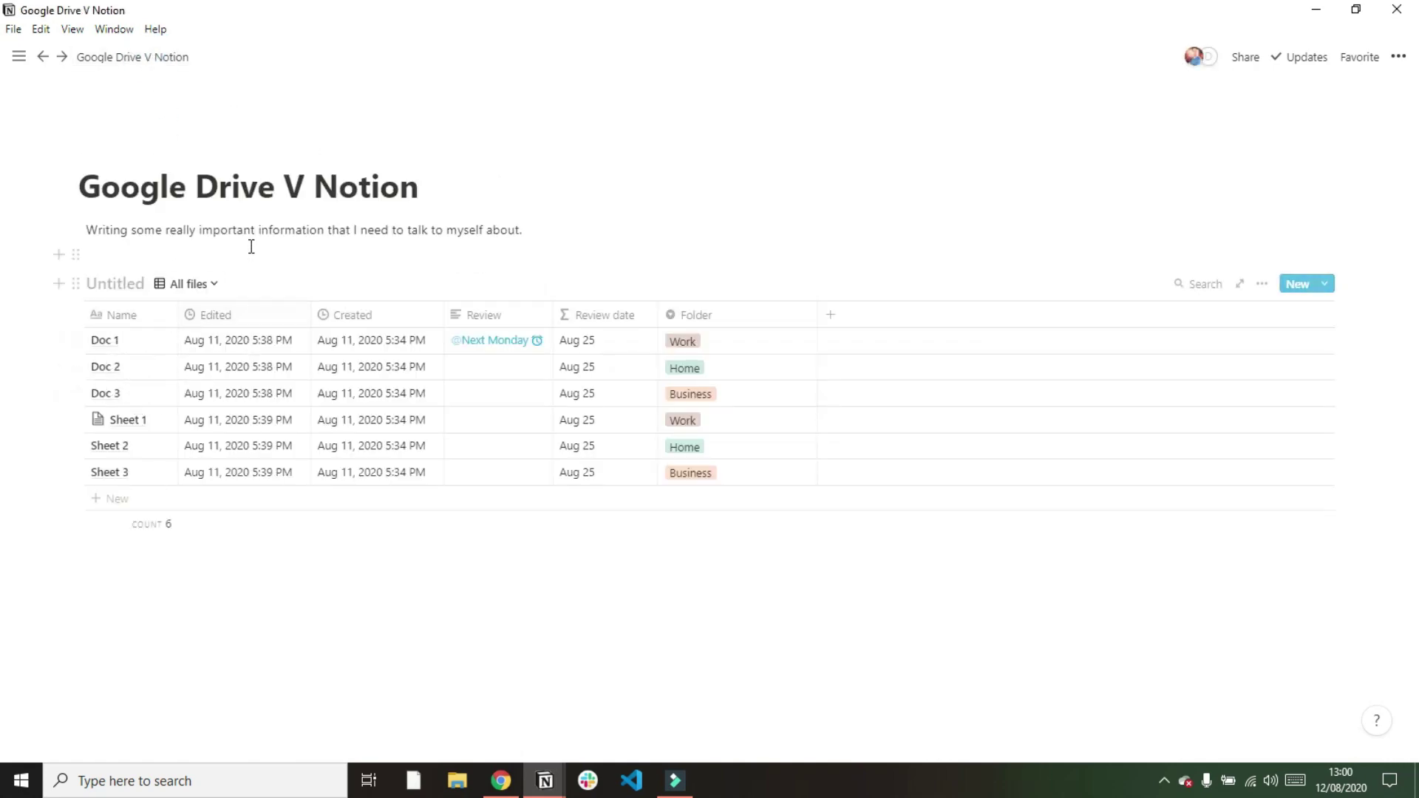
Search the file table for 'sheet 1', clear it, then try the whole-Drive search
left_click(1205, 284)
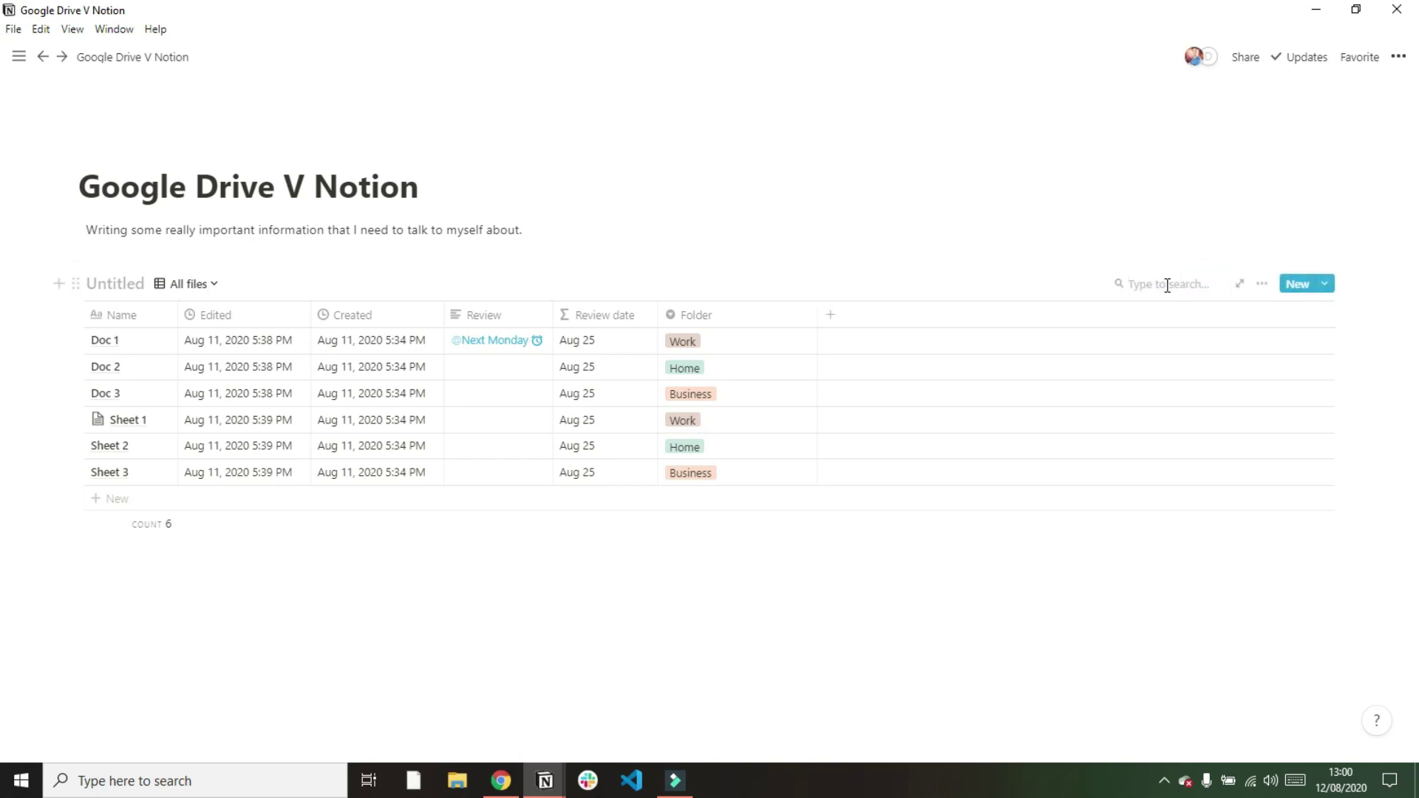
type("shee")
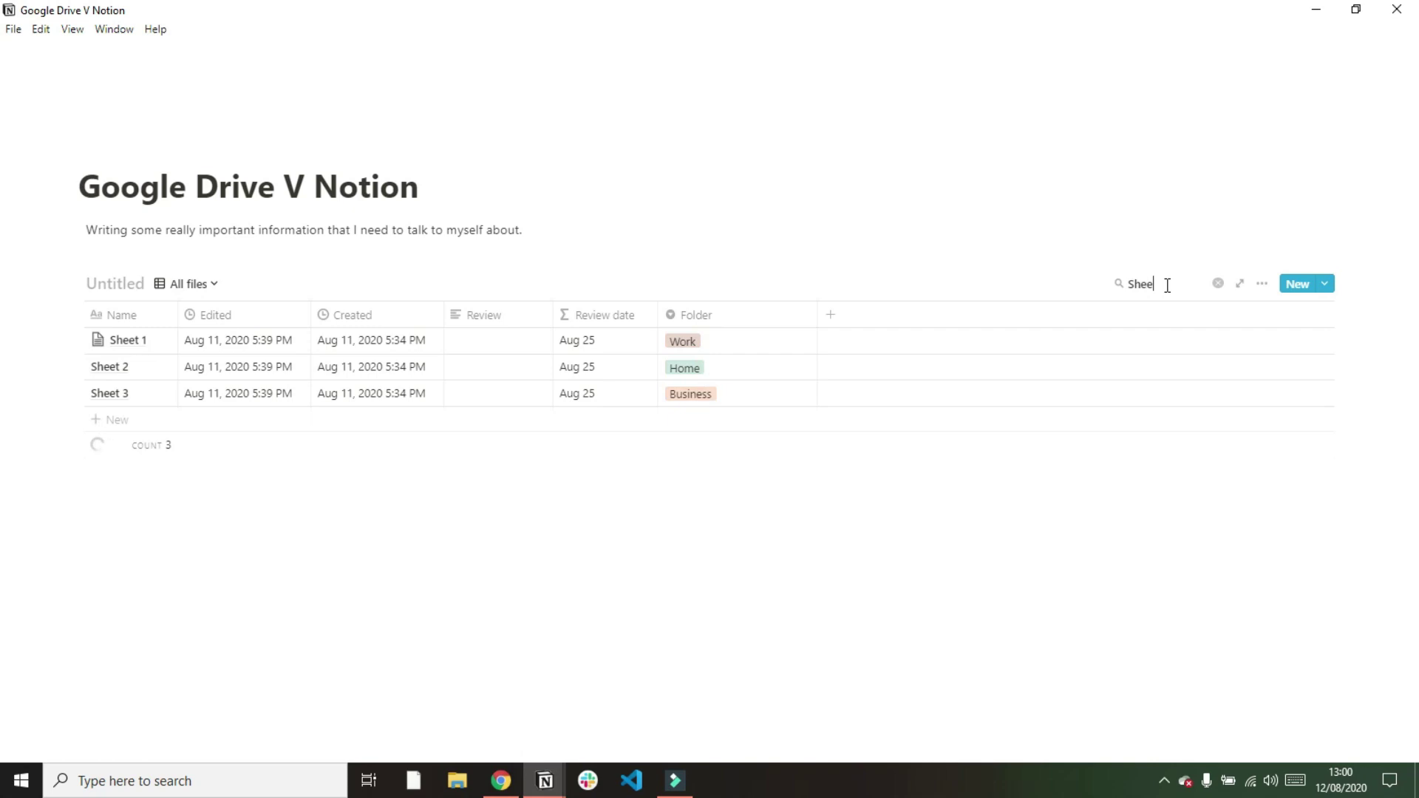
type("t 1")
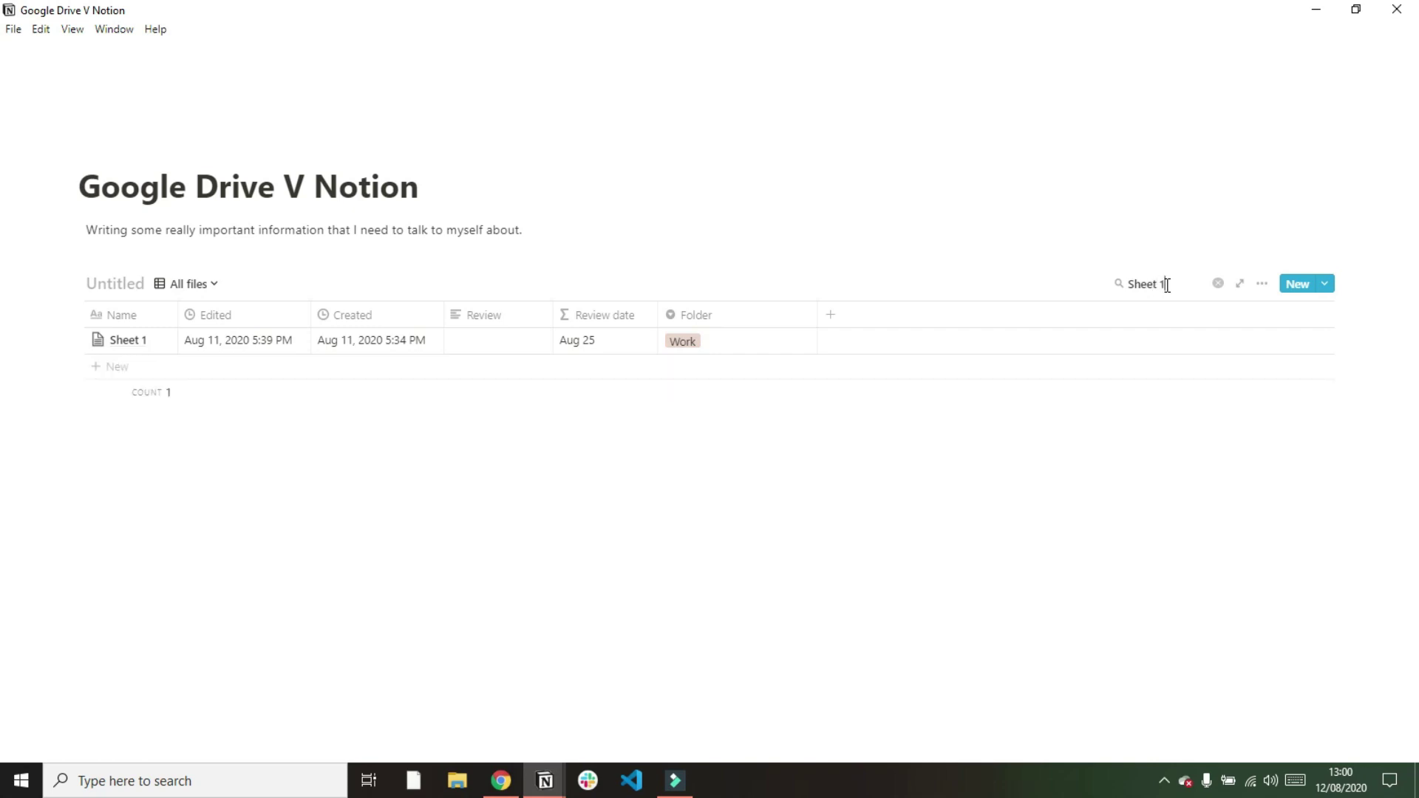
left_click(1218, 284)
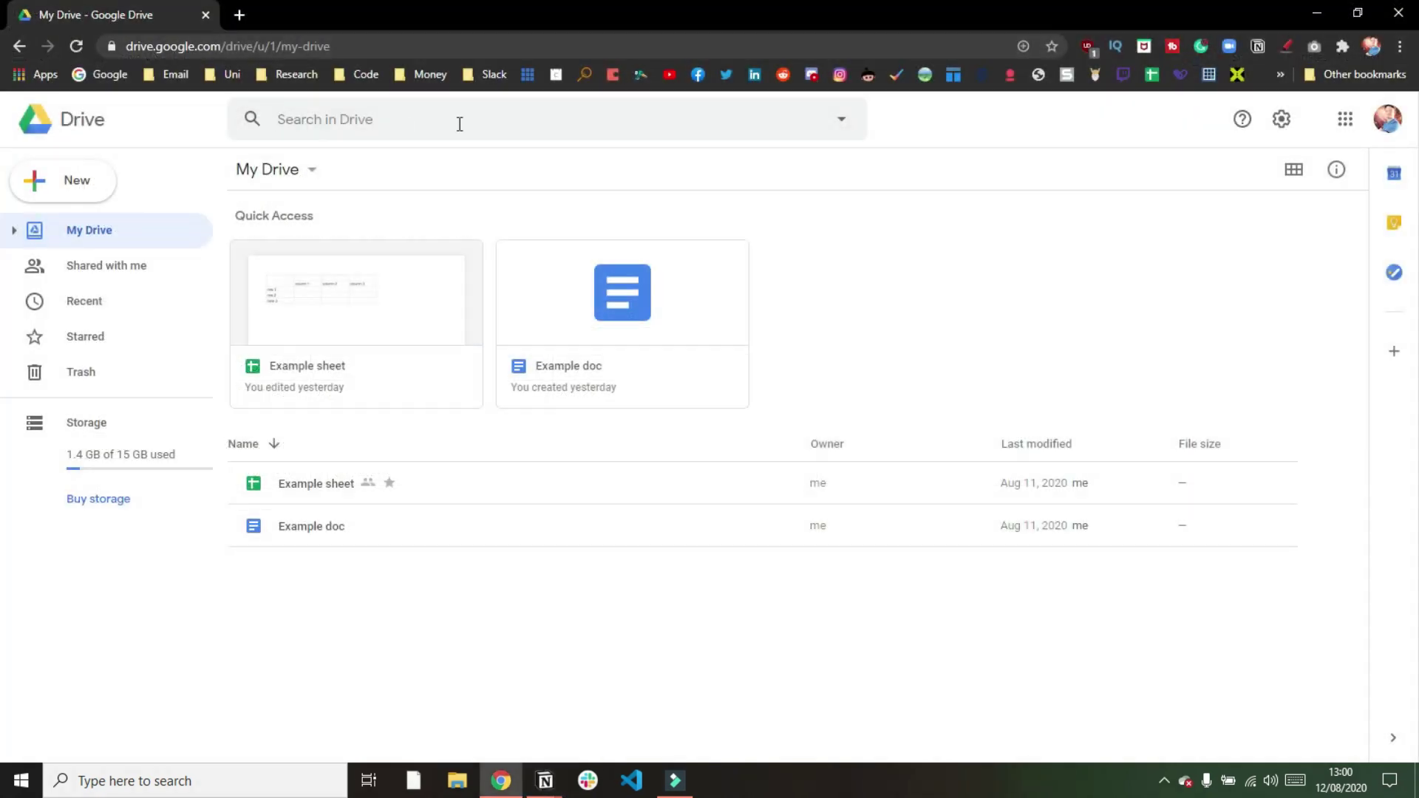
left_click(459, 124)
left_click(922, 125)
Look at Drive's Shared with me files and settings options, then return to My Drive
left_click(137, 272)
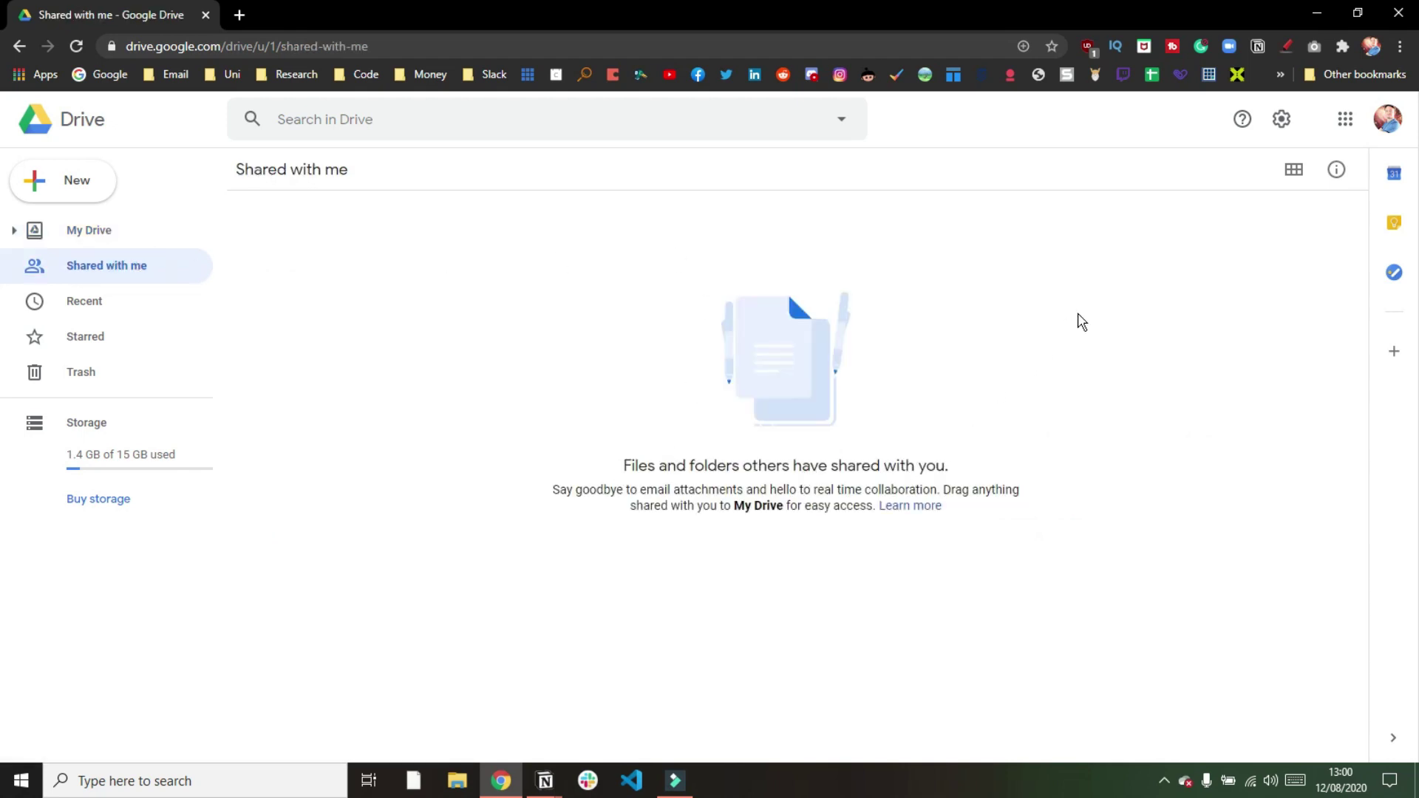
left_click(1280, 119)
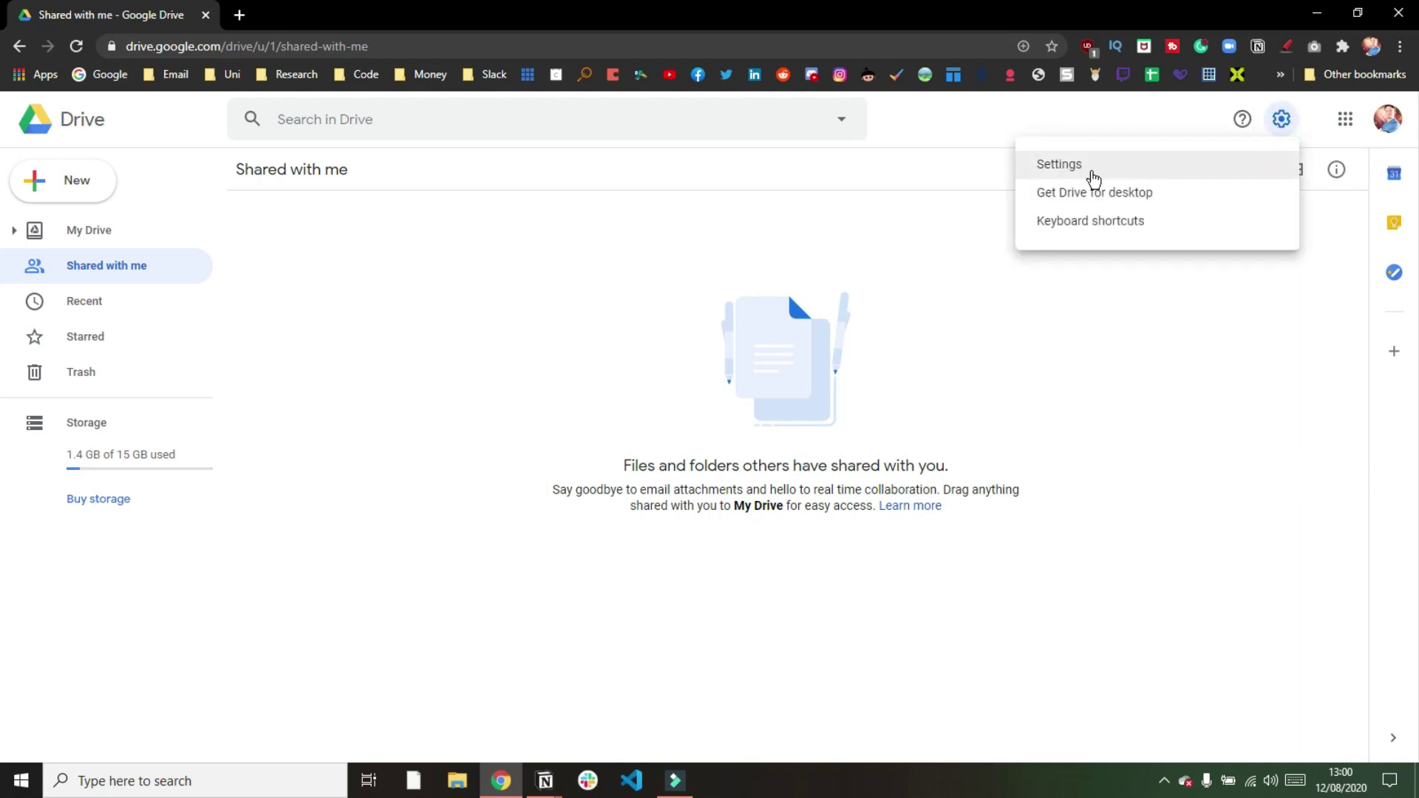
left_click(1324, 127)
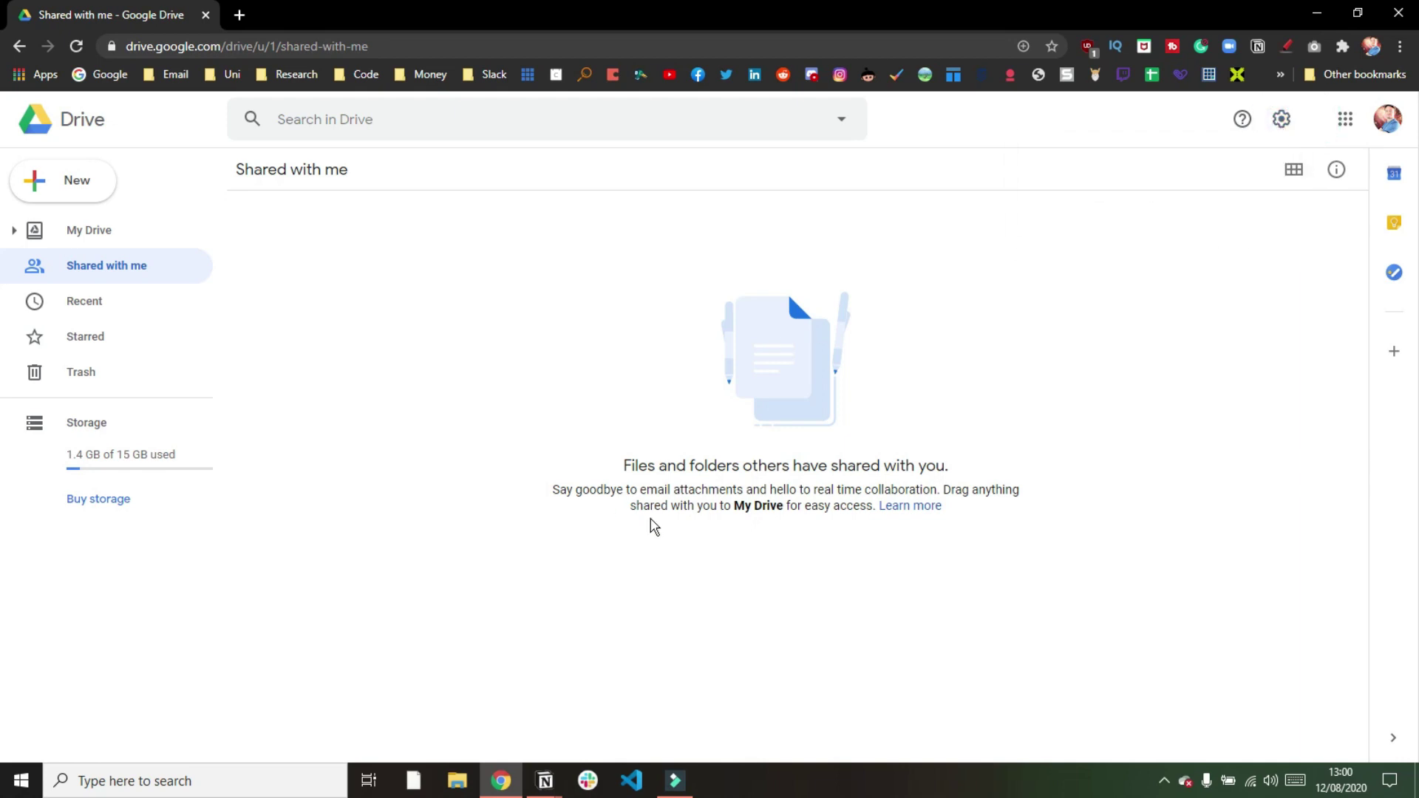
left_click(96, 230)
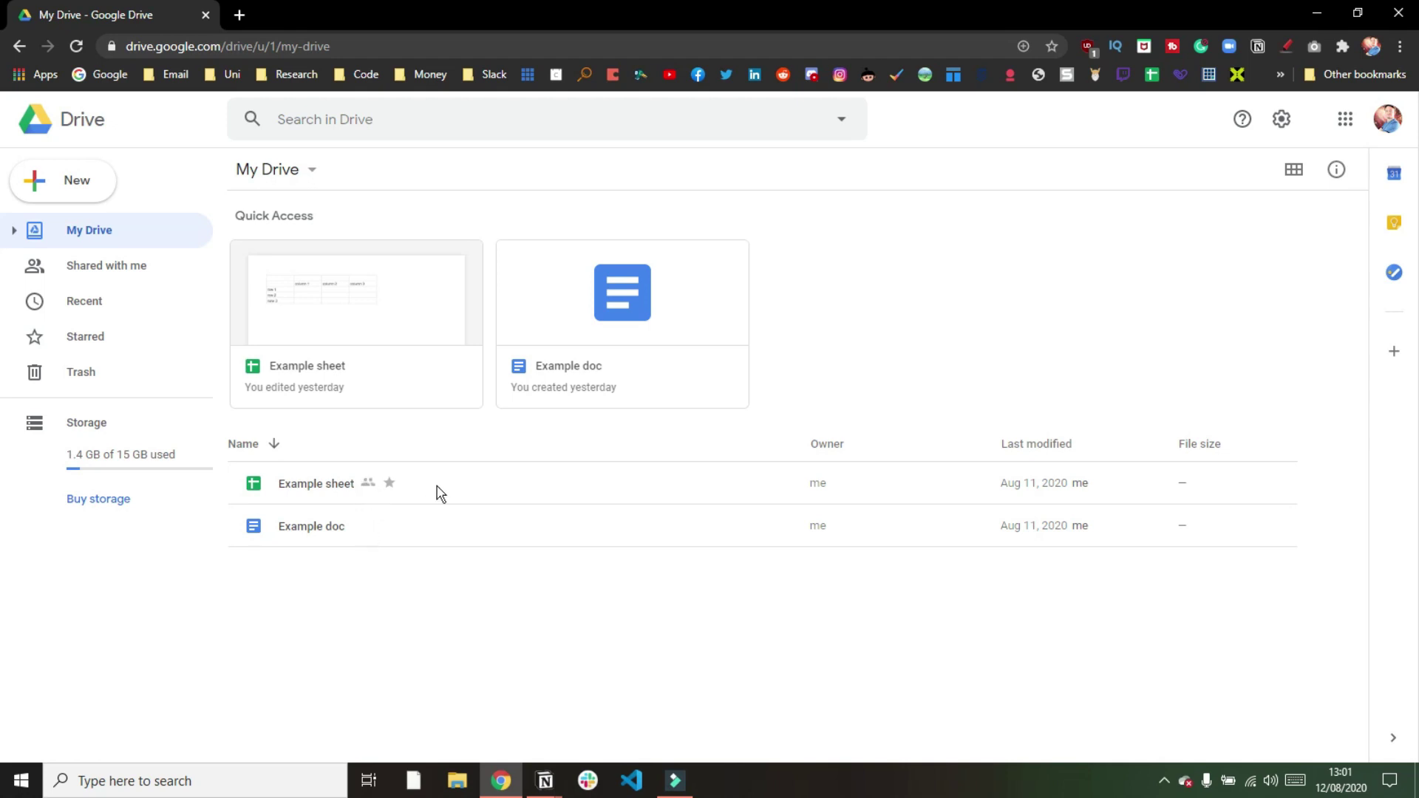
Inspect Example sheet's file actions and sharing settings, then close its tab
left_click(1175, 489)
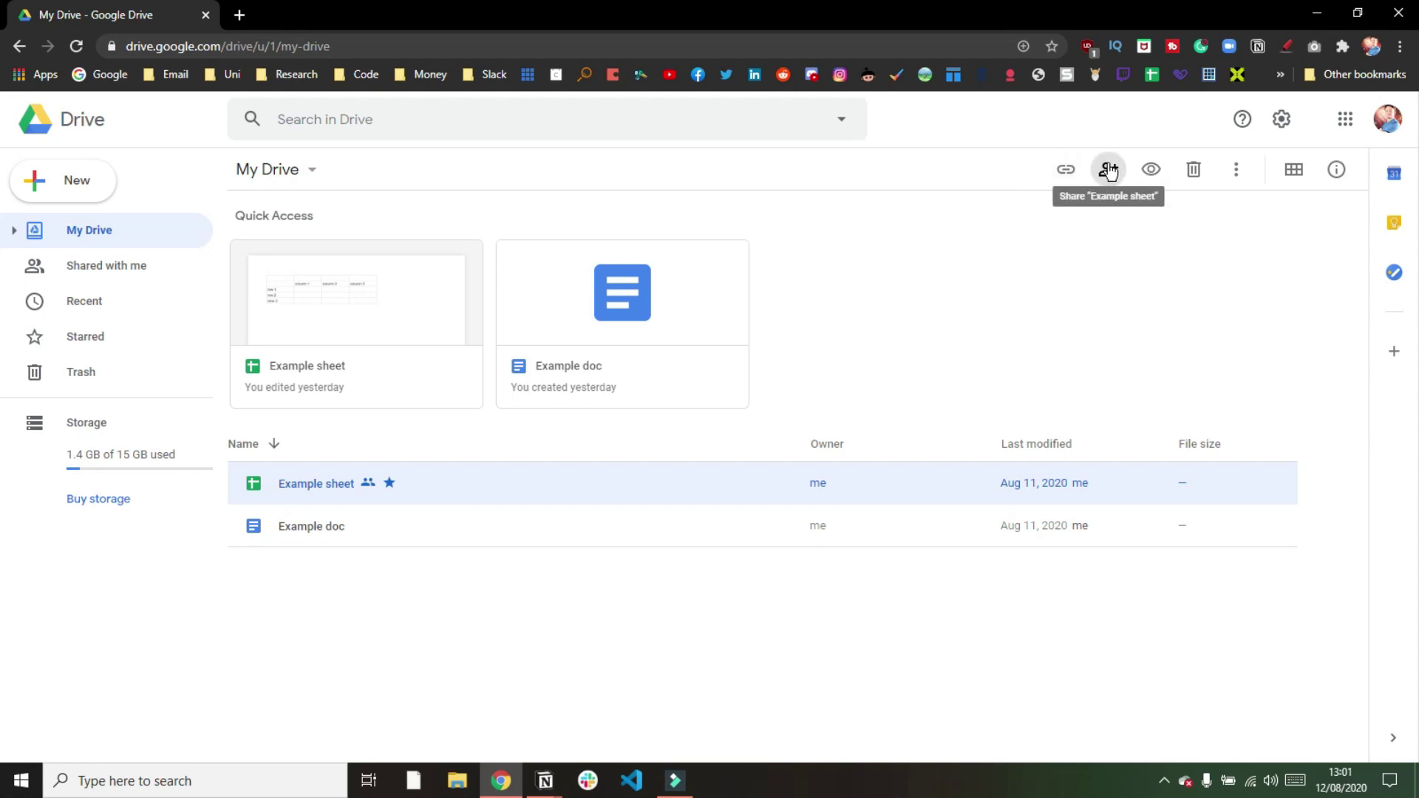
left_click(1236, 169)
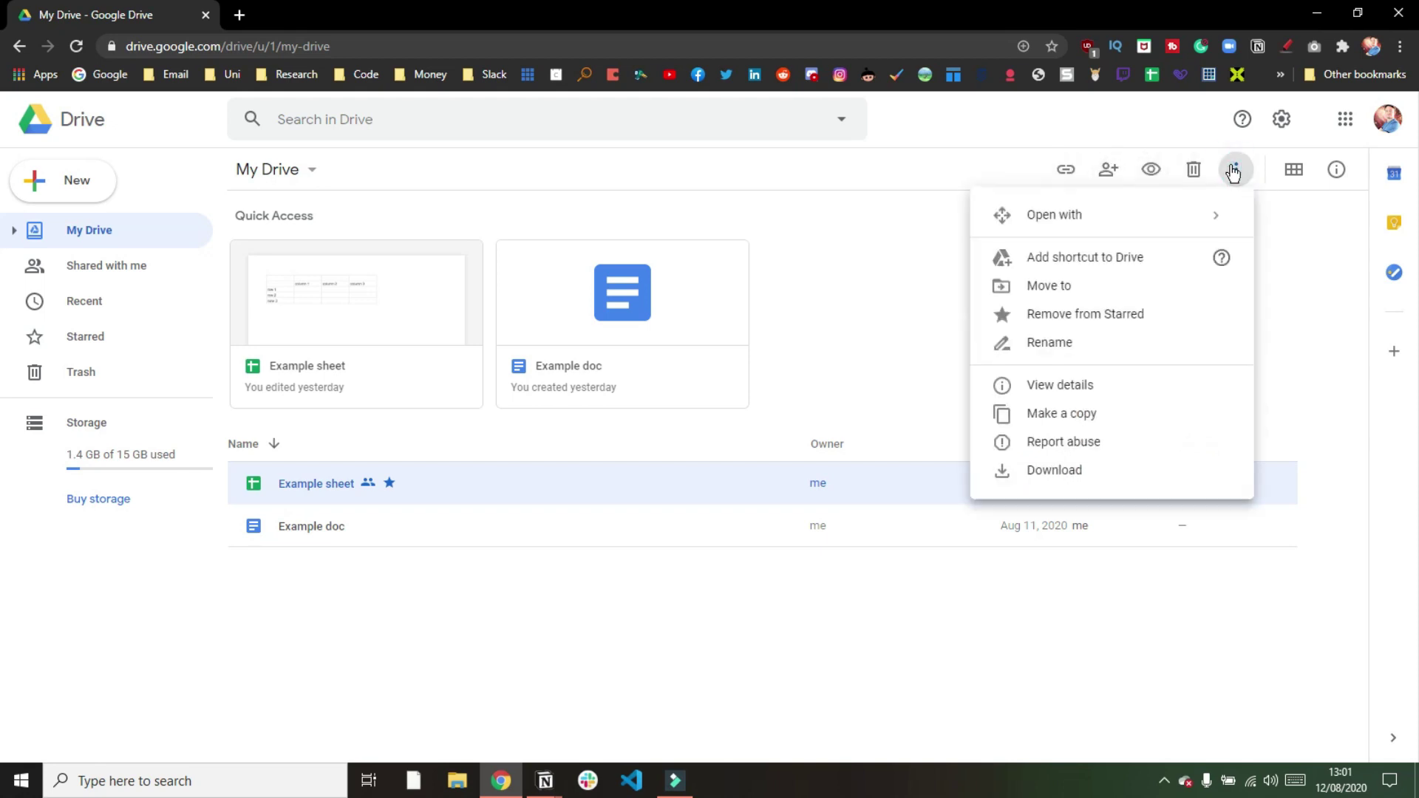
mouse_move(1114, 228)
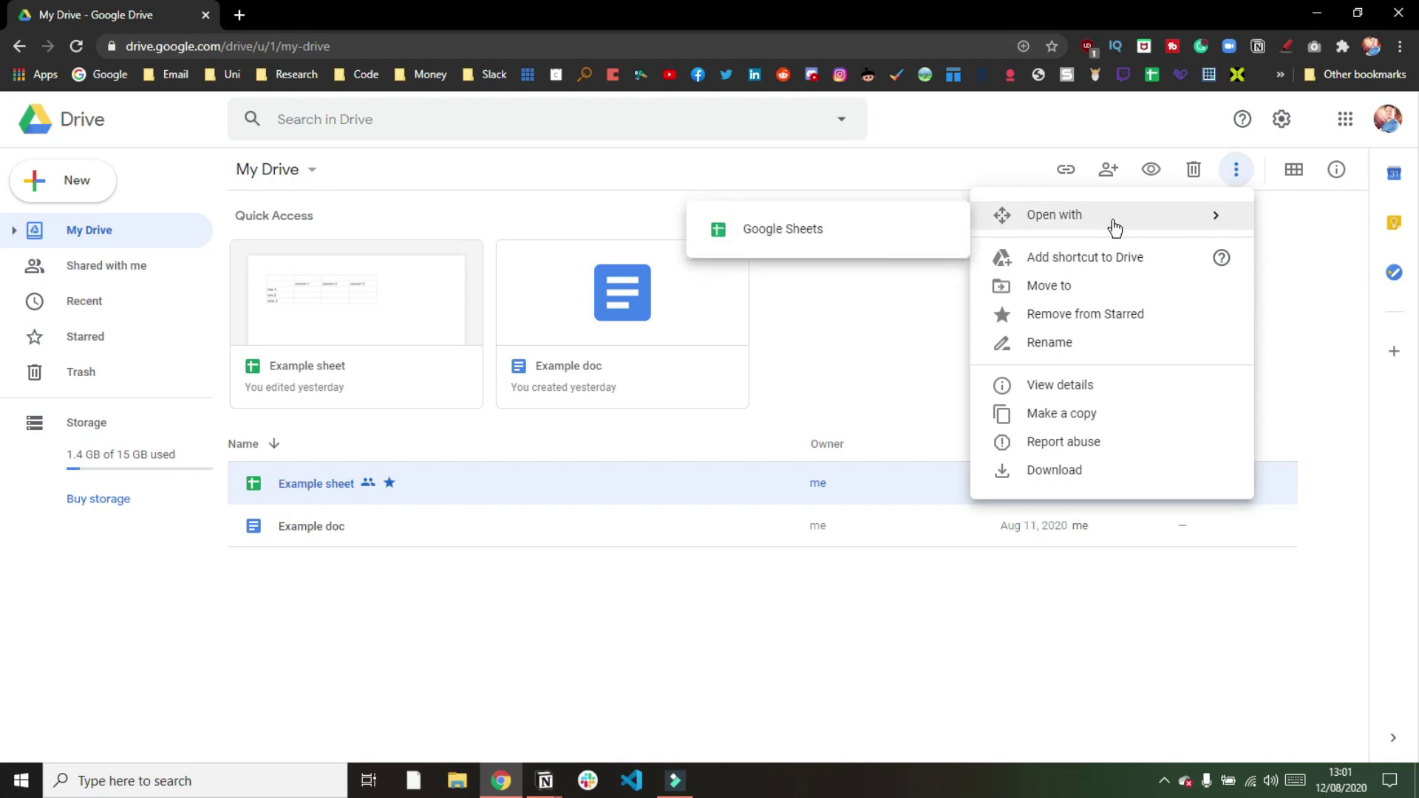
left_click(892, 362)
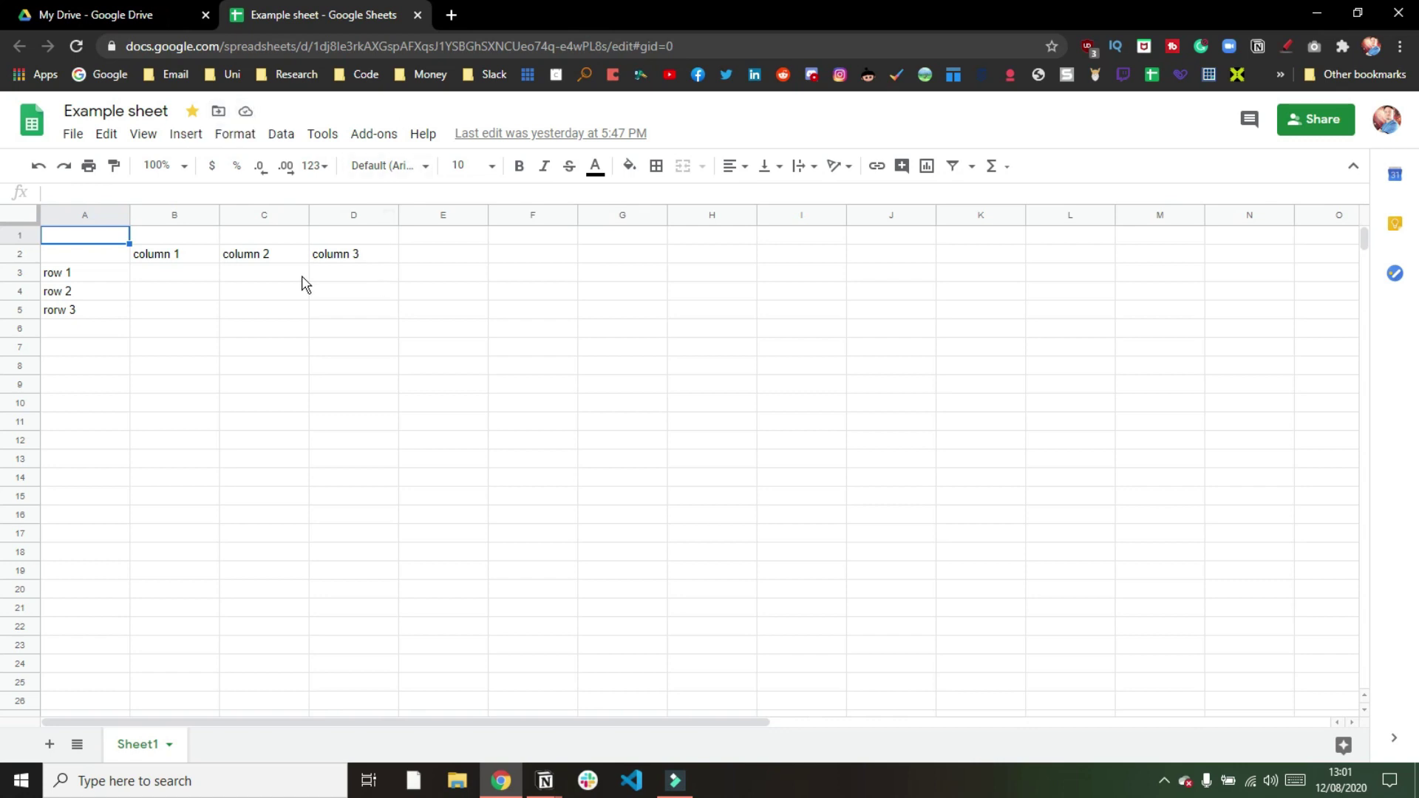
left_click(1314, 120)
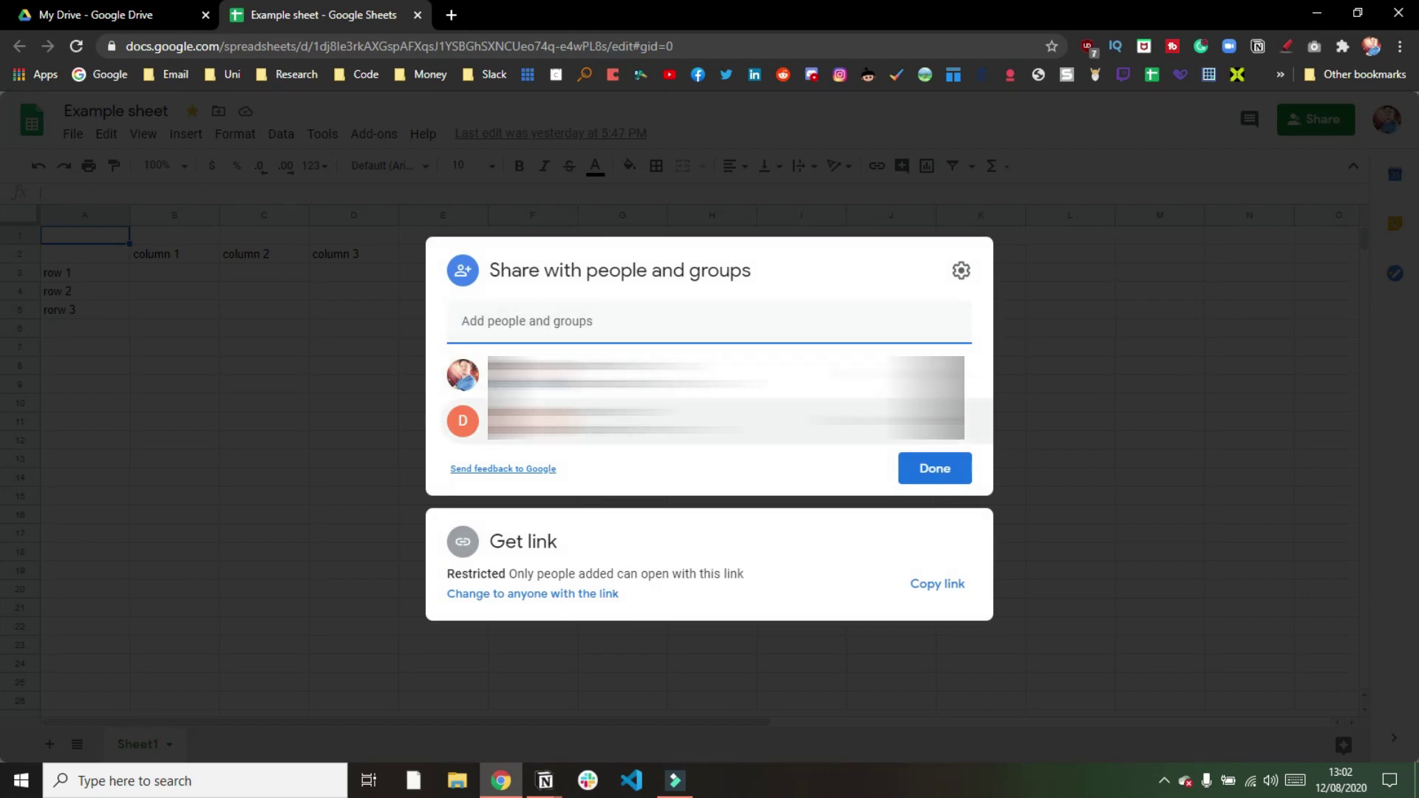
left_click(933, 470)
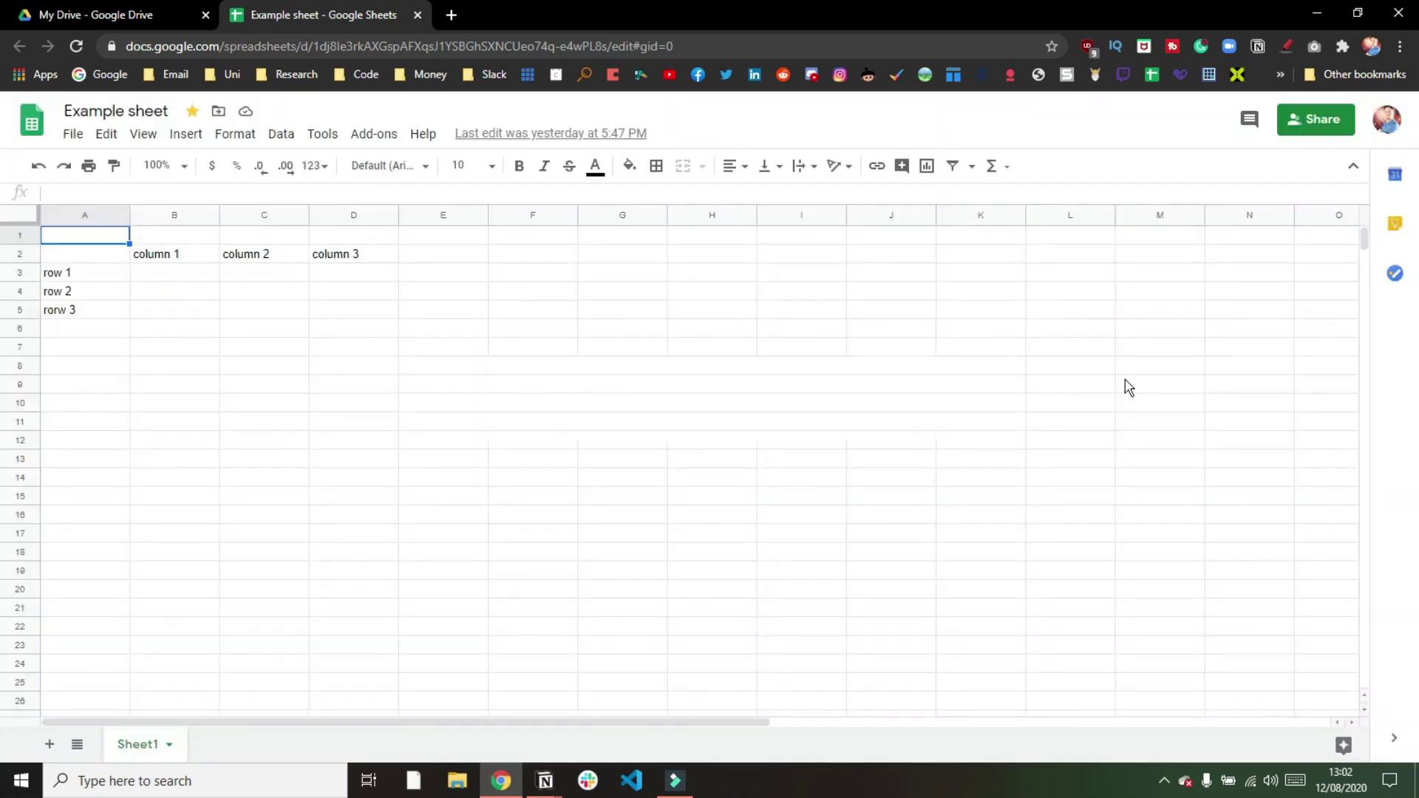
left_click(417, 15)
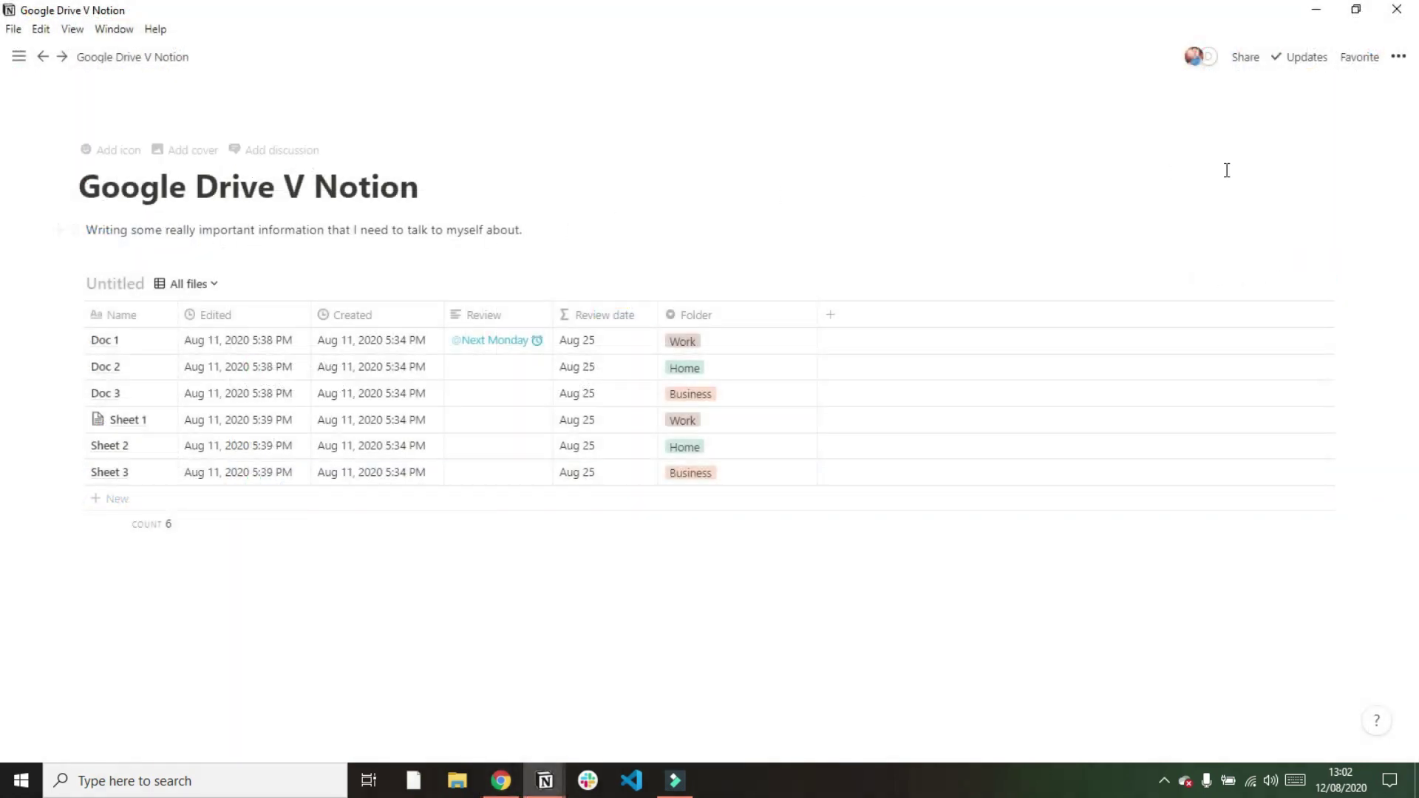
Review the Google Drive V Notion page's sharing options
left_click(1249, 59)
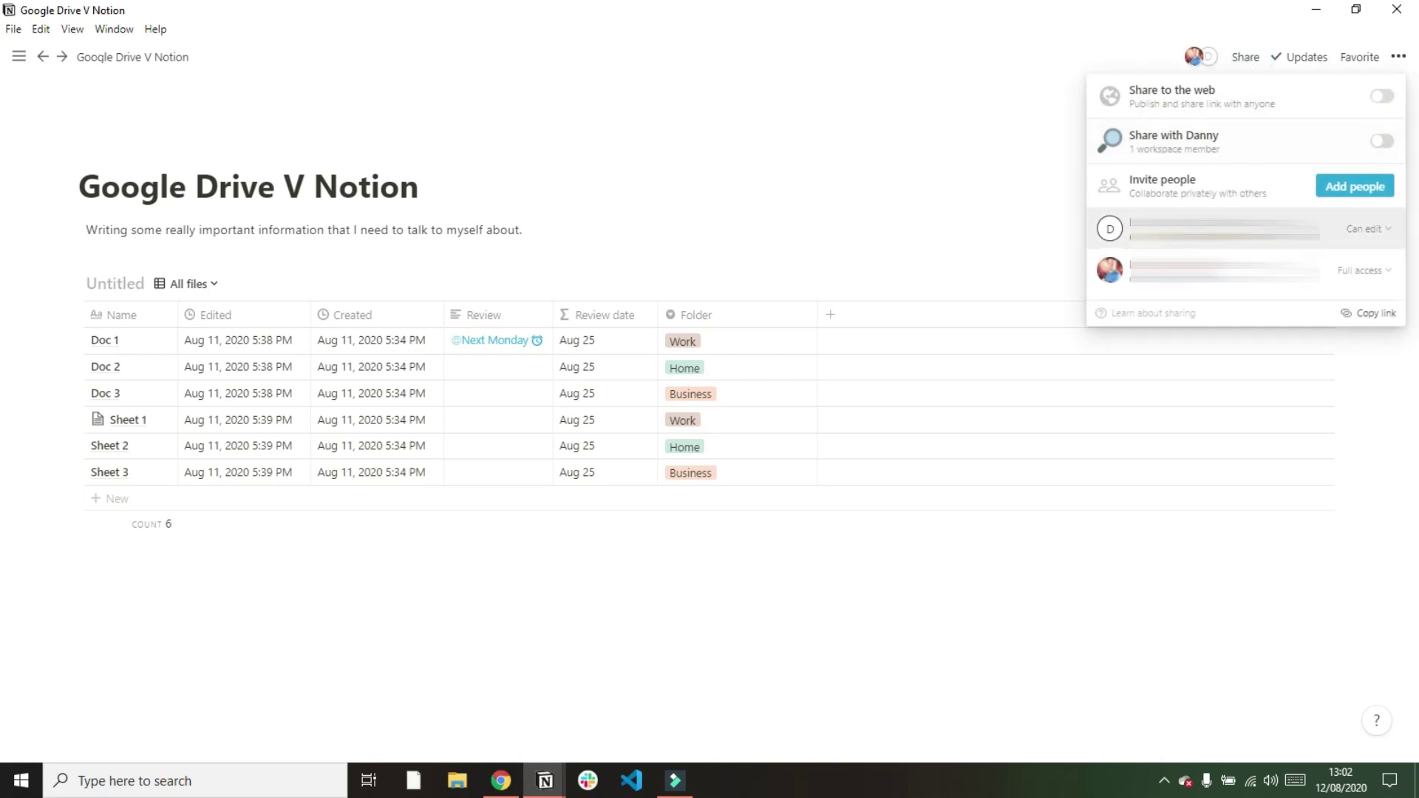
left_click(953, 154)
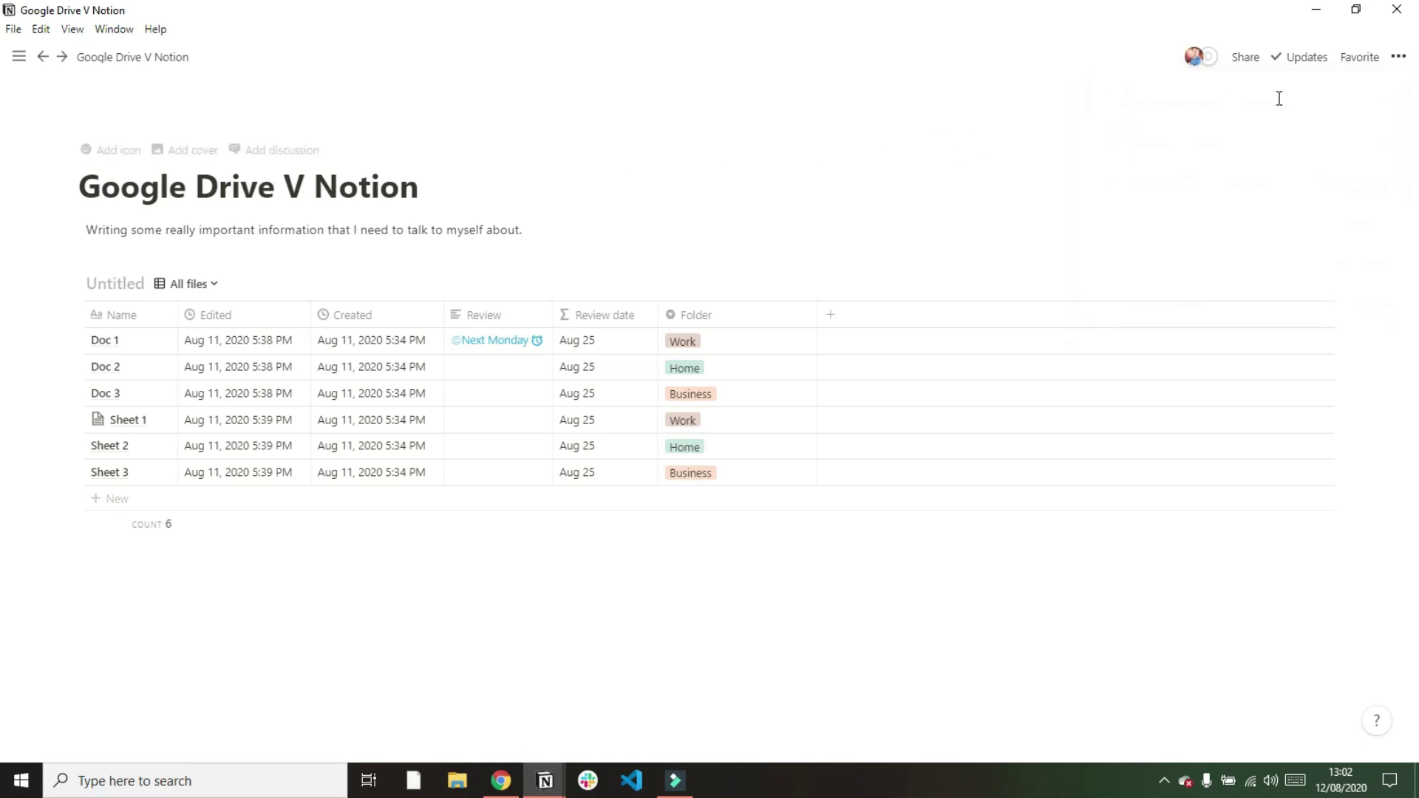
left_click(1245, 59)
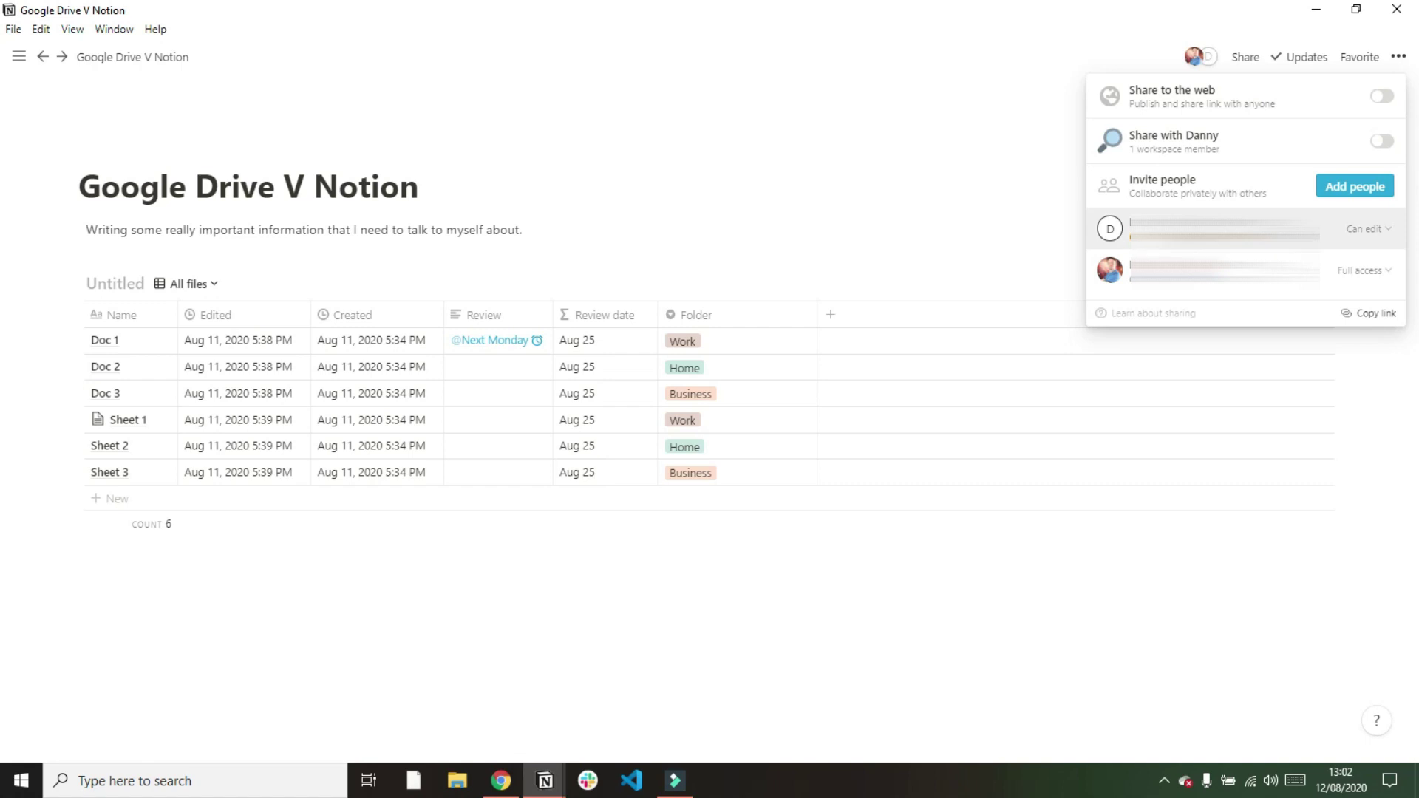
mouse_move(1249, 118)
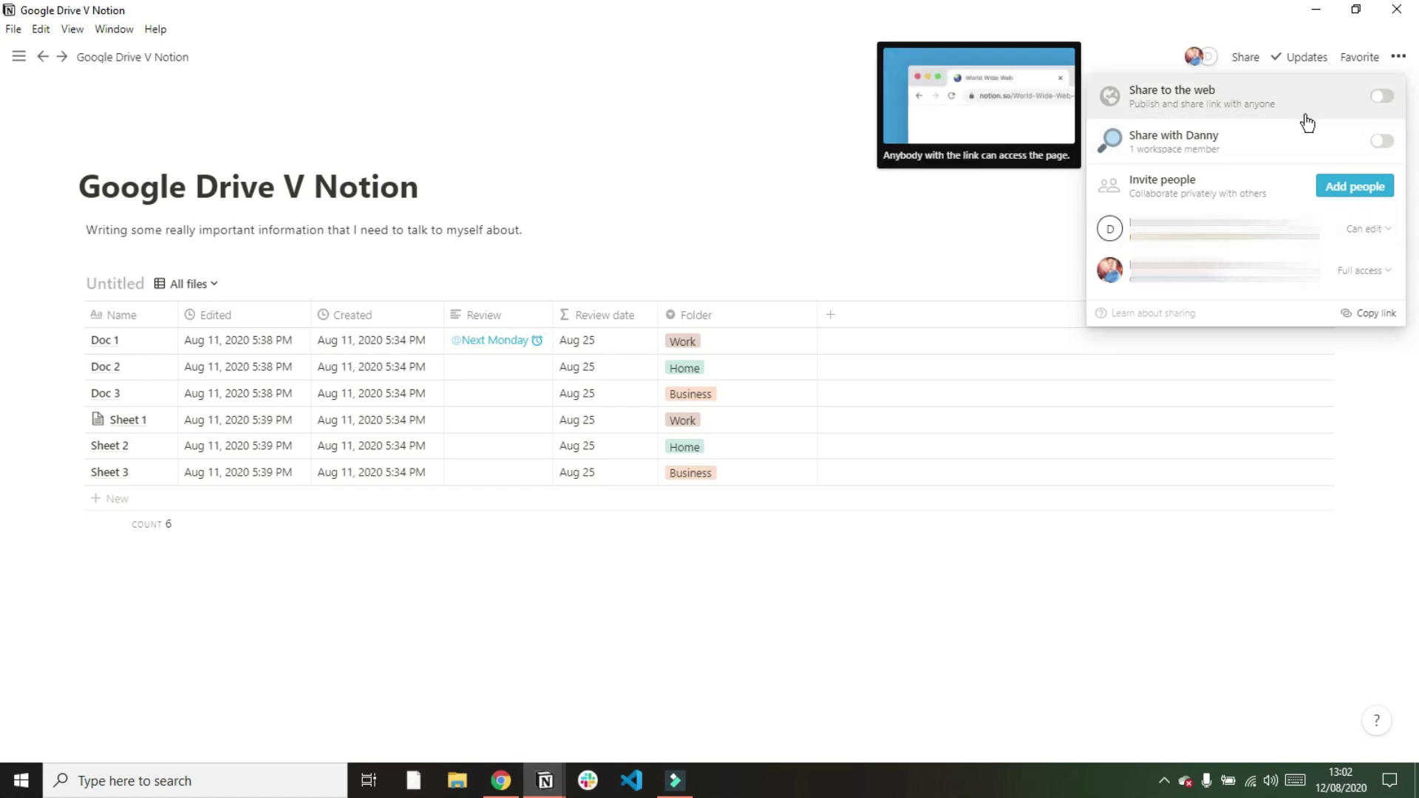
left_click(850, 117)
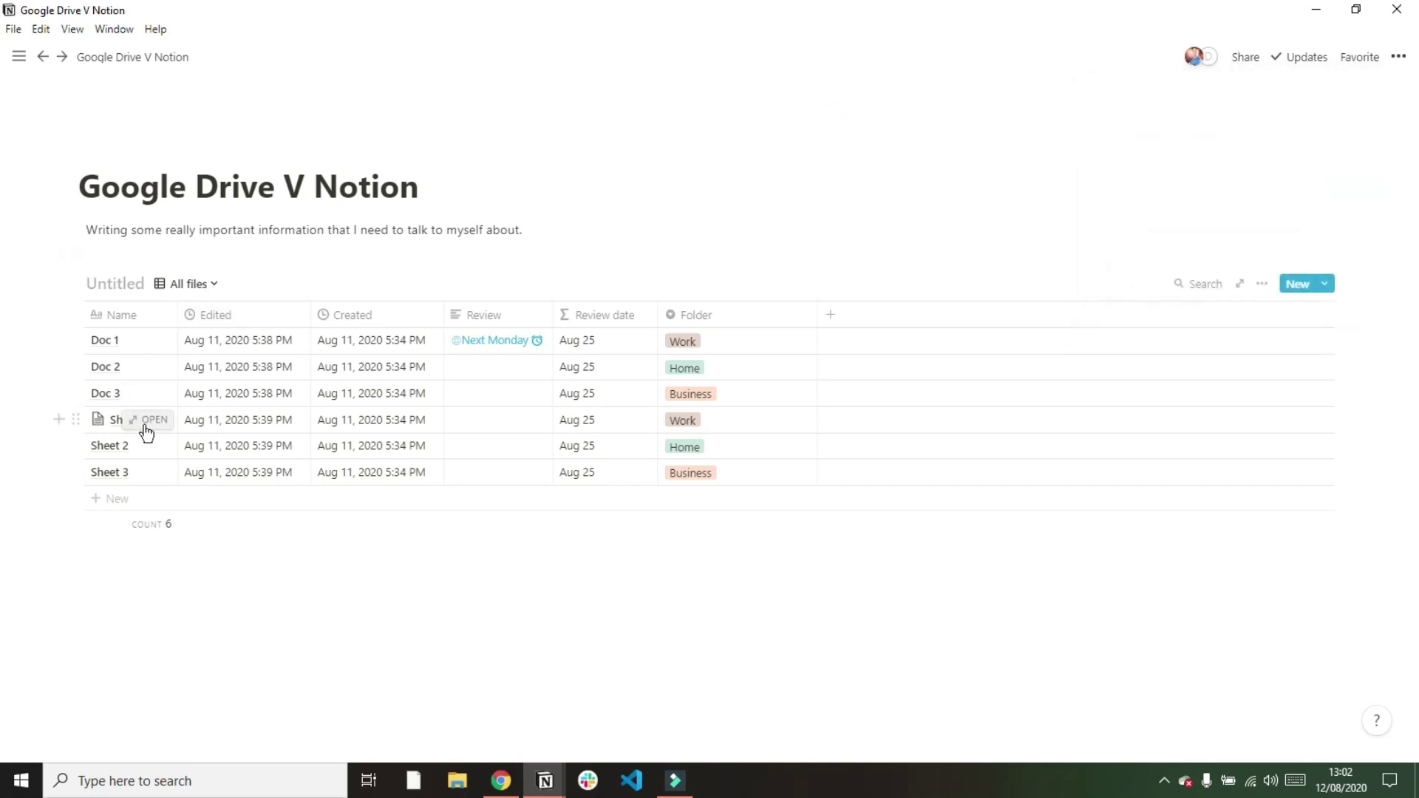
Preview Sheet 1 and check its sharing and page options before returning to the table
left_click(152, 423)
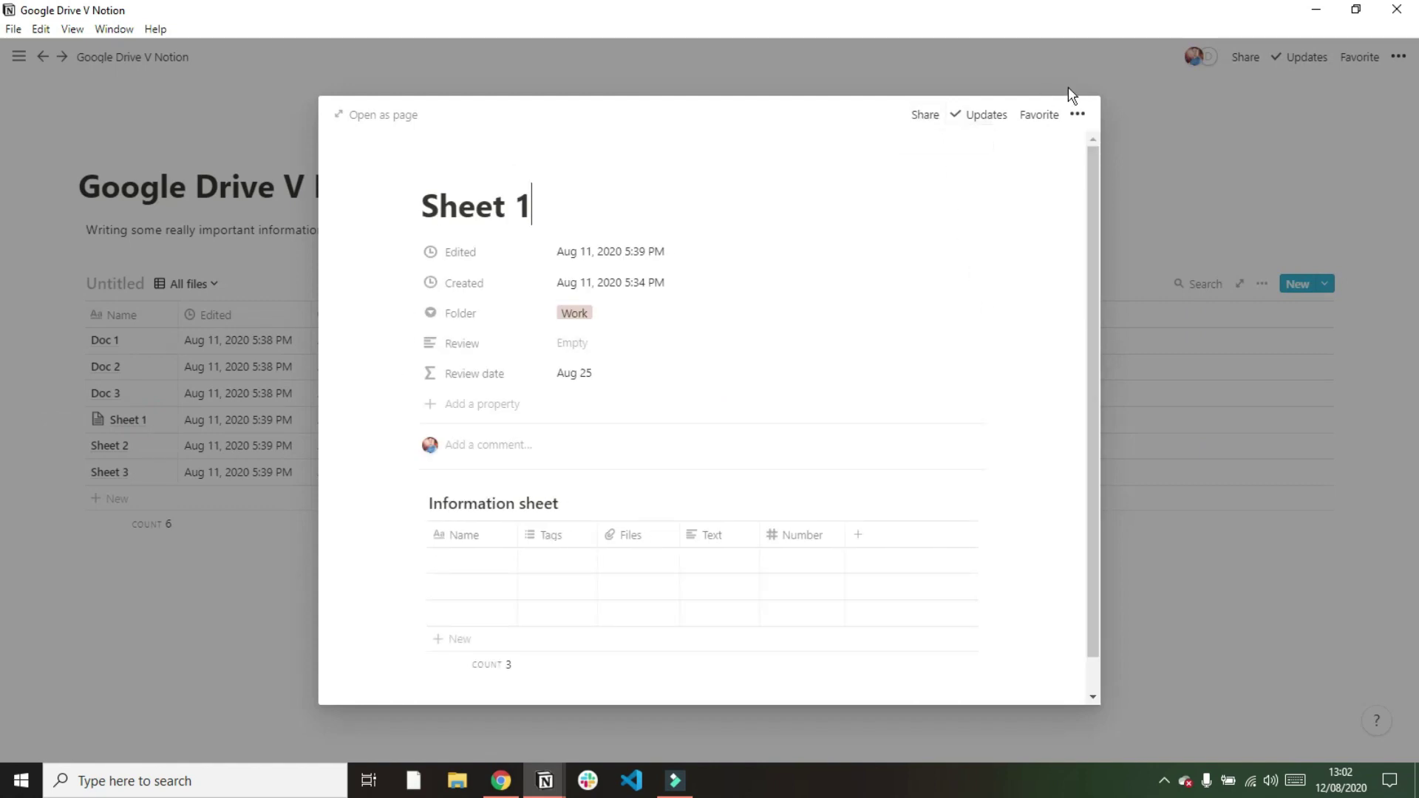
left_click(1209, 115)
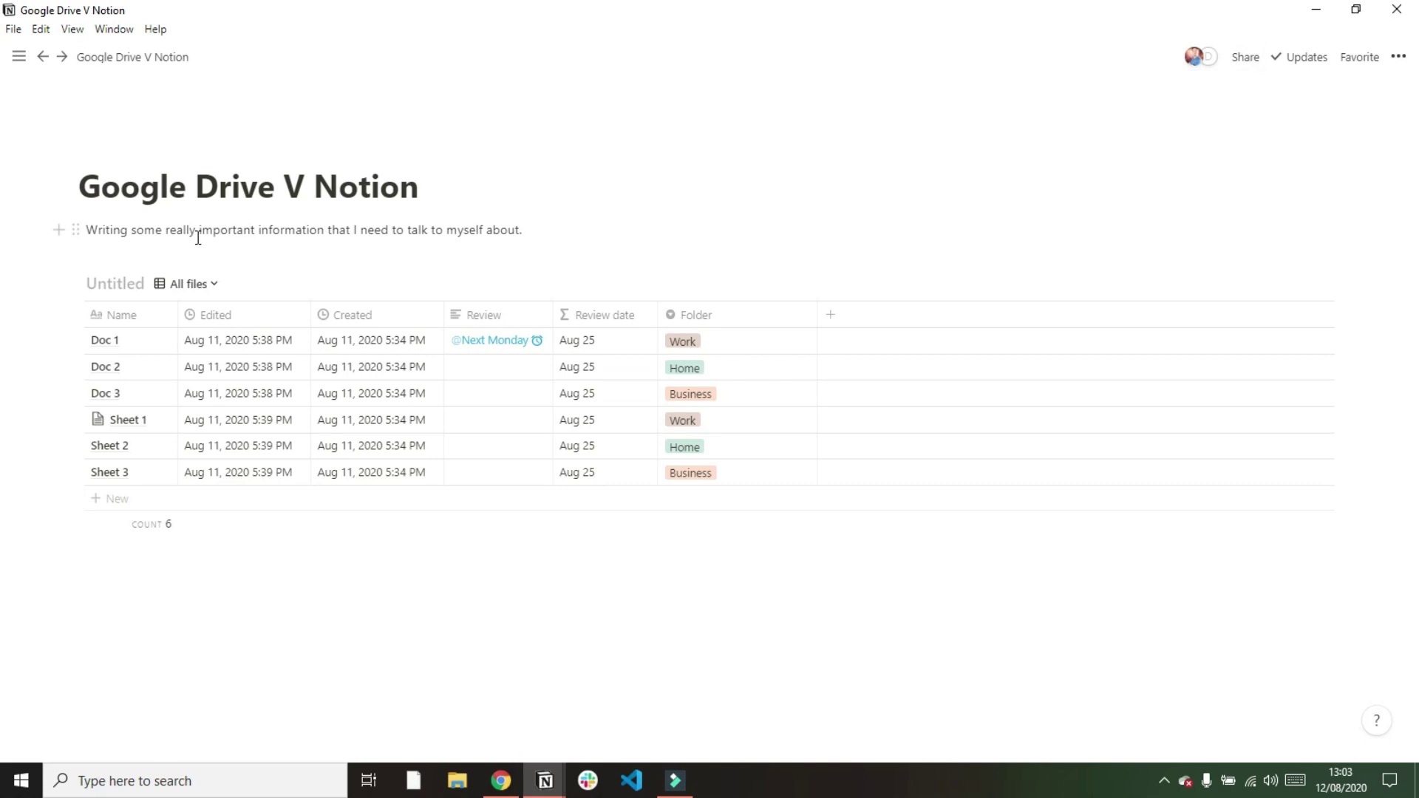
left_click(151, 419)
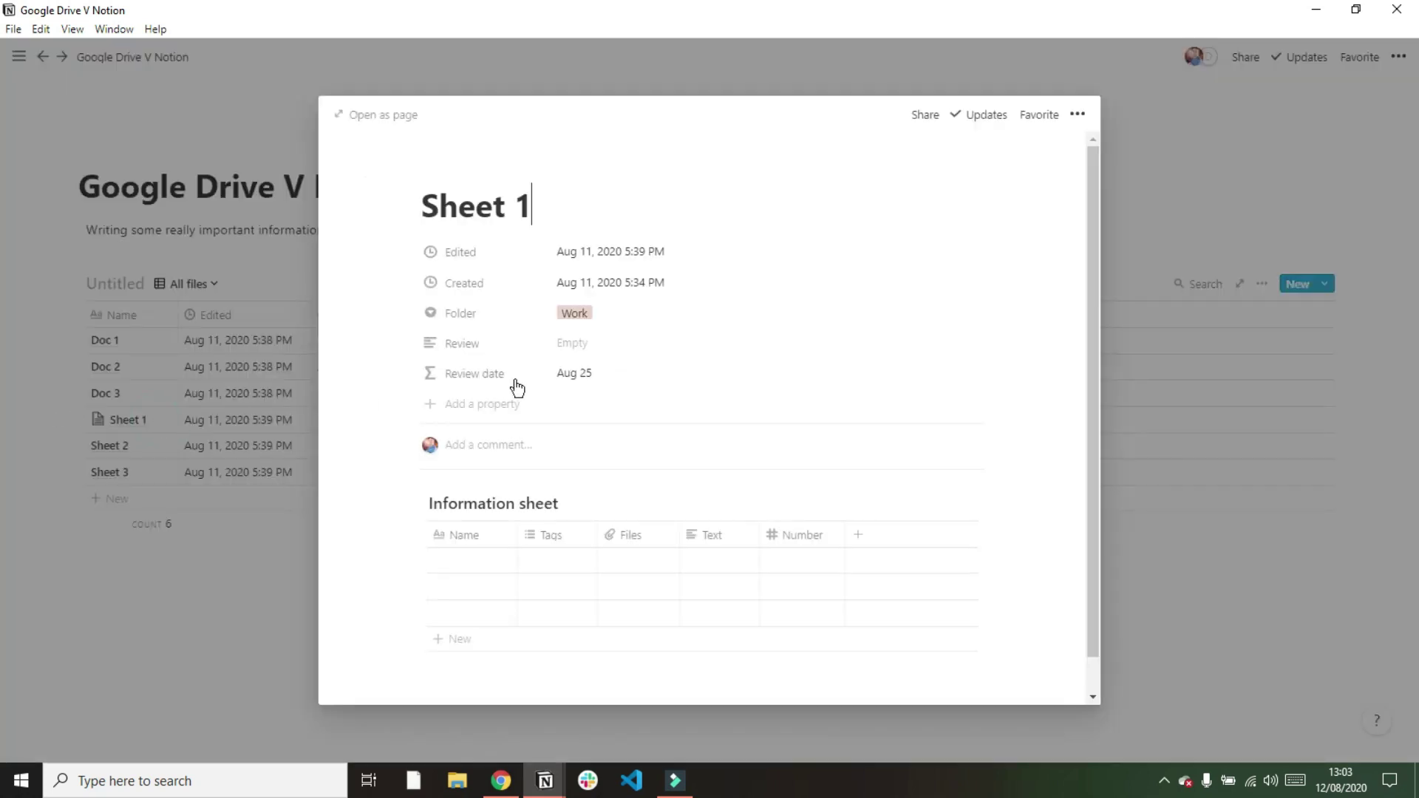
left_click(923, 116)
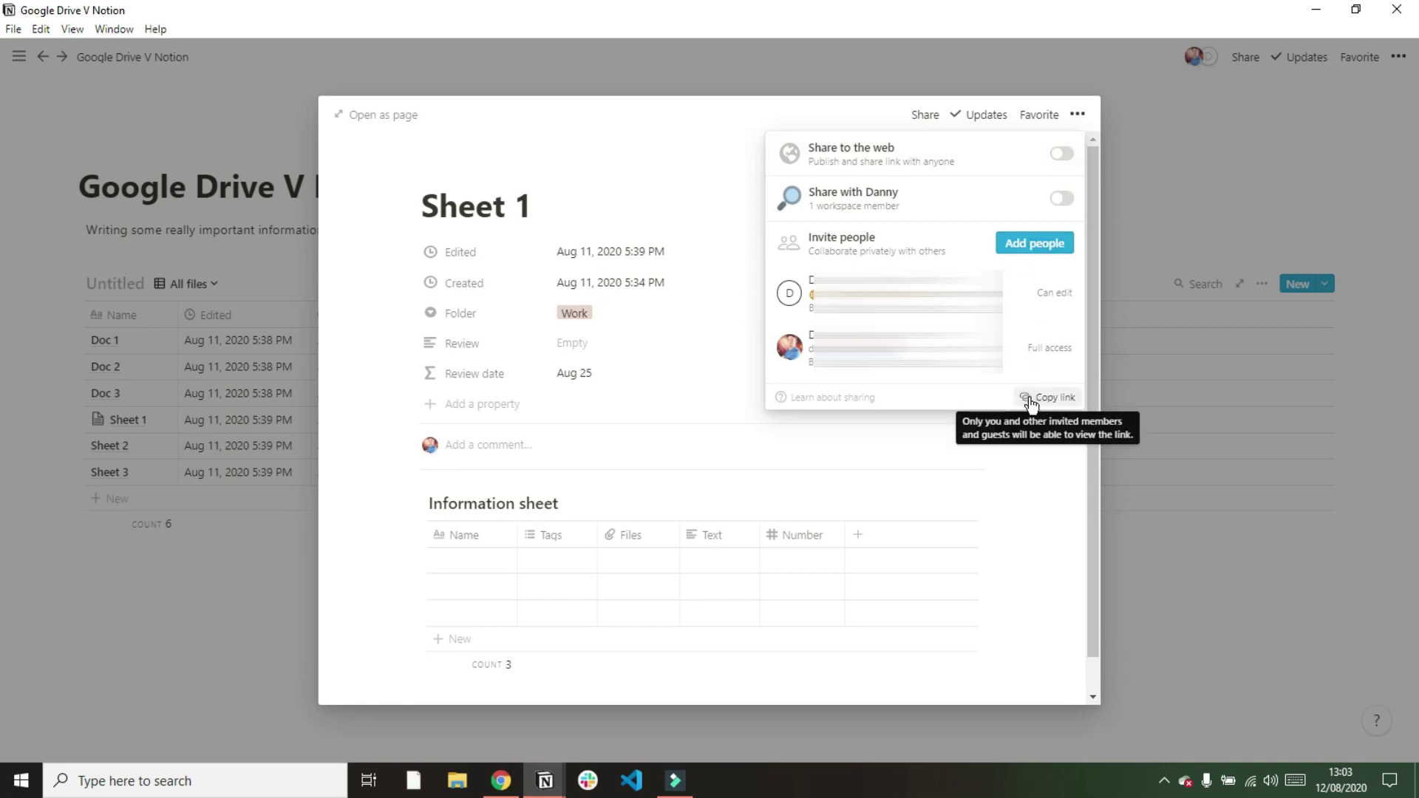
left_click(712, 205)
left_click(1077, 115)
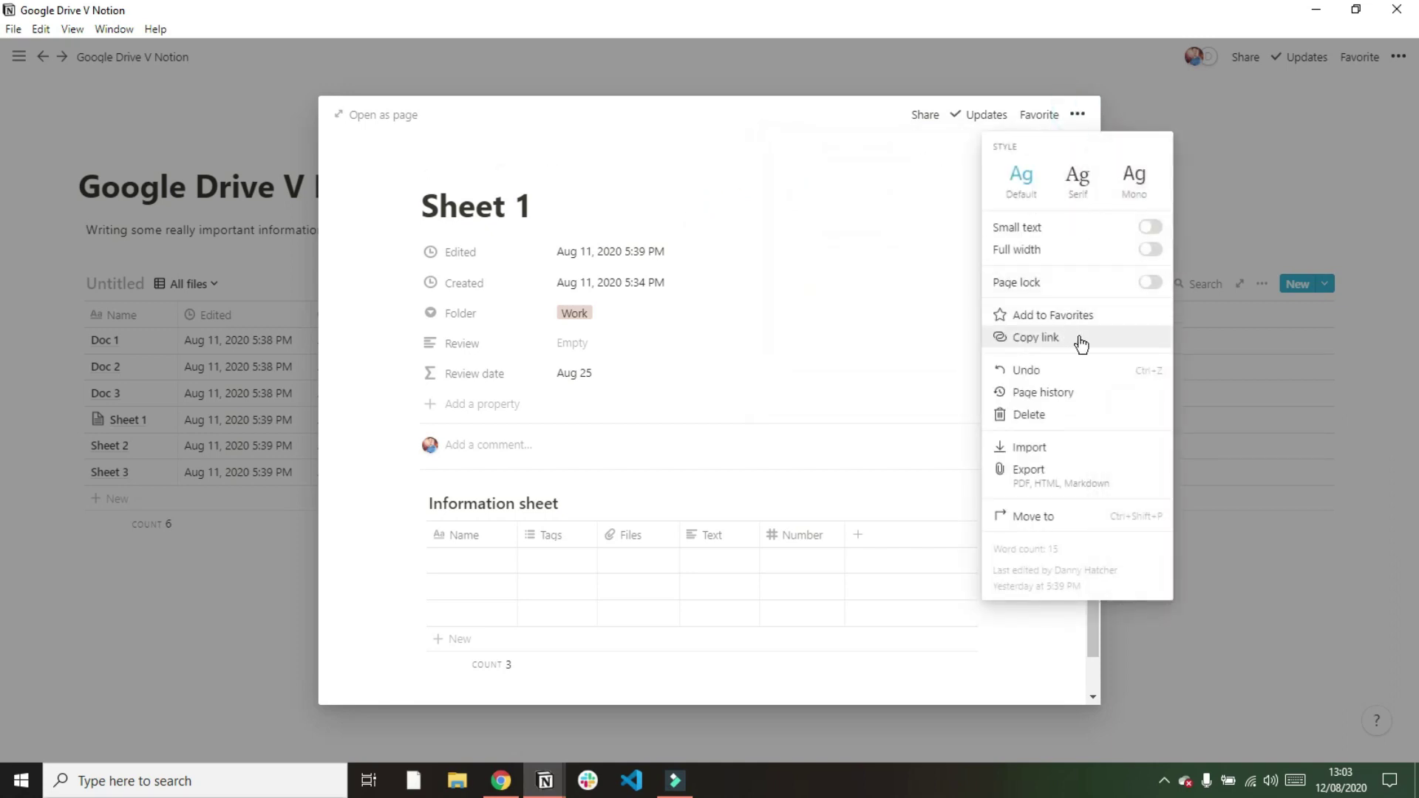
left_click(1276, 209)
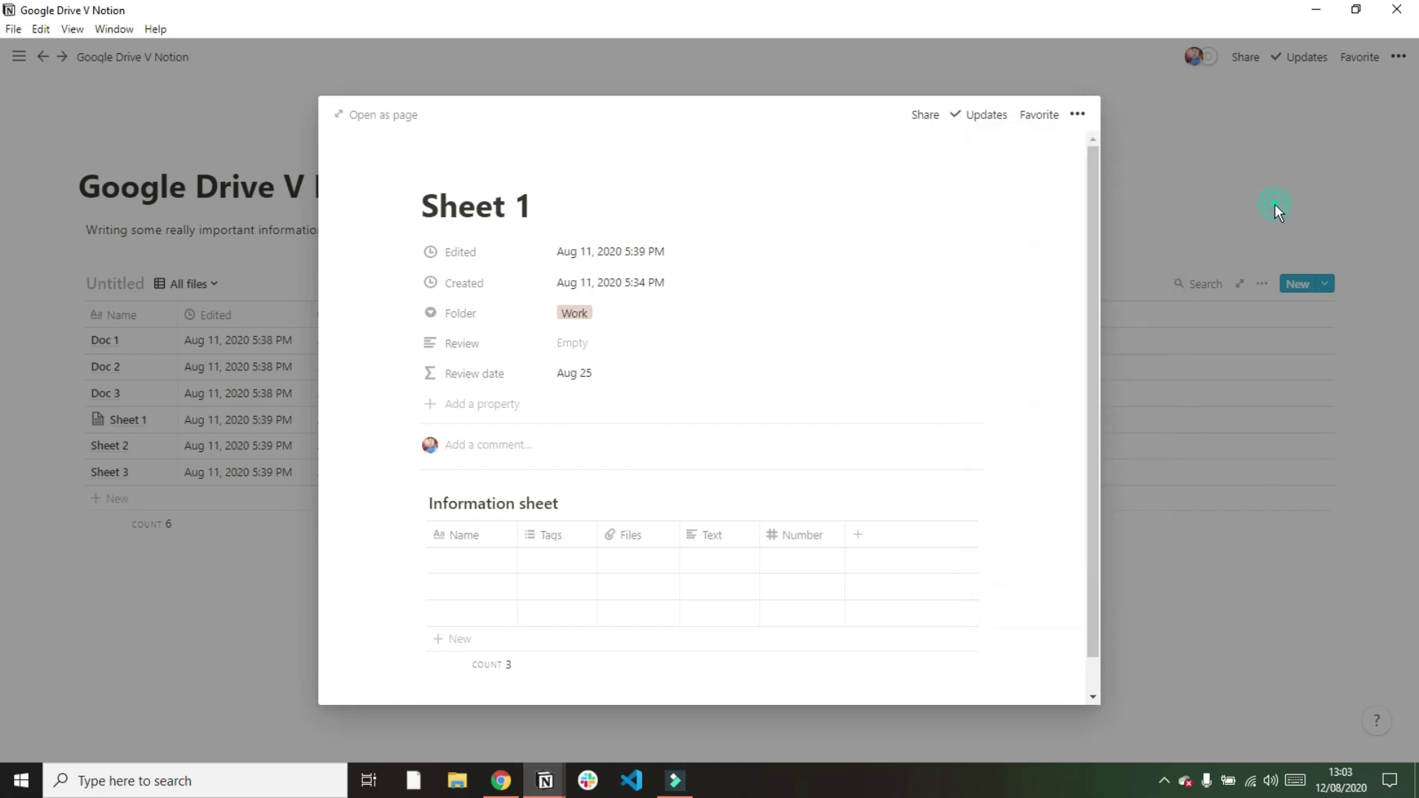
left_click(1276, 208)
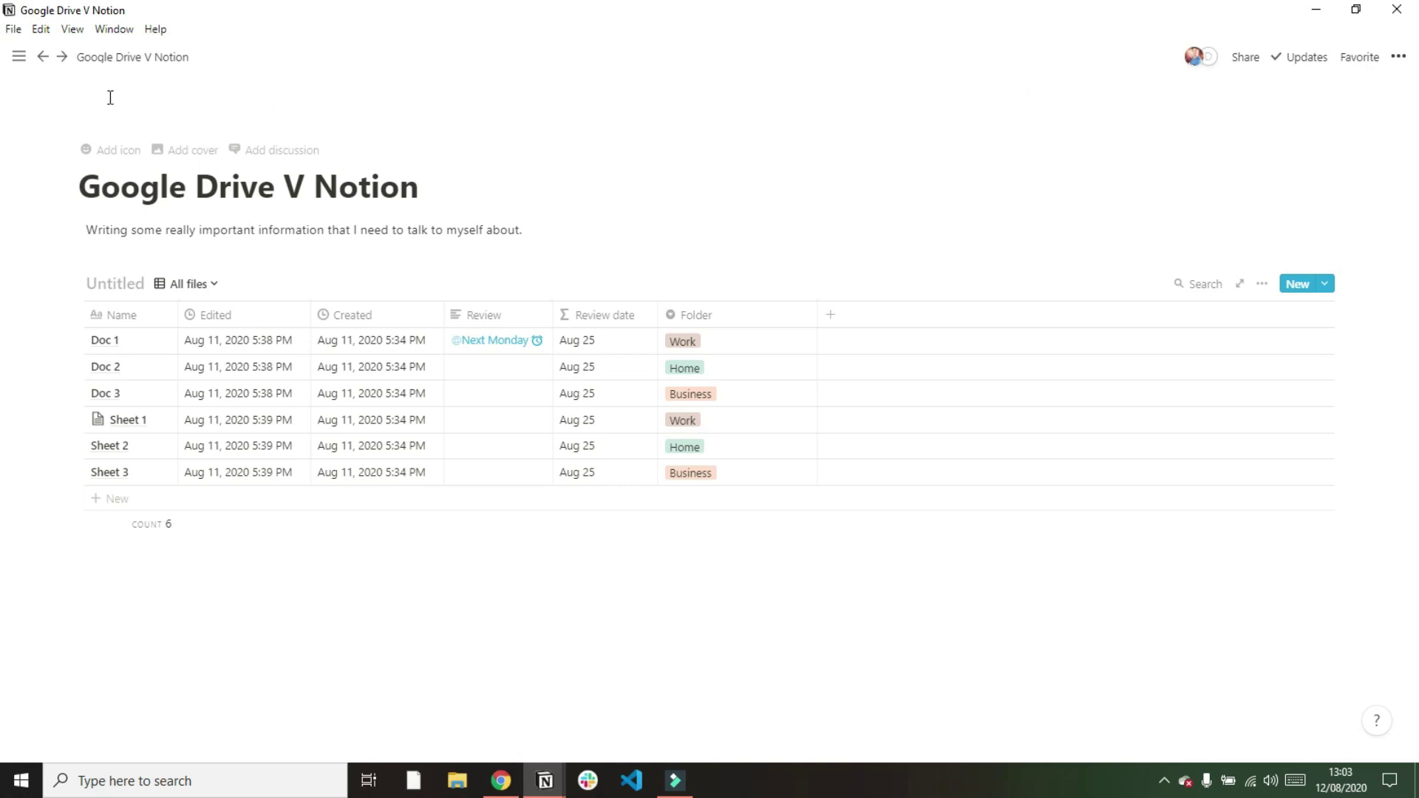
Reveal the Notion sidebar and collapse Shared and Favorites, then re-expand Shared
mouse_move(9, 122)
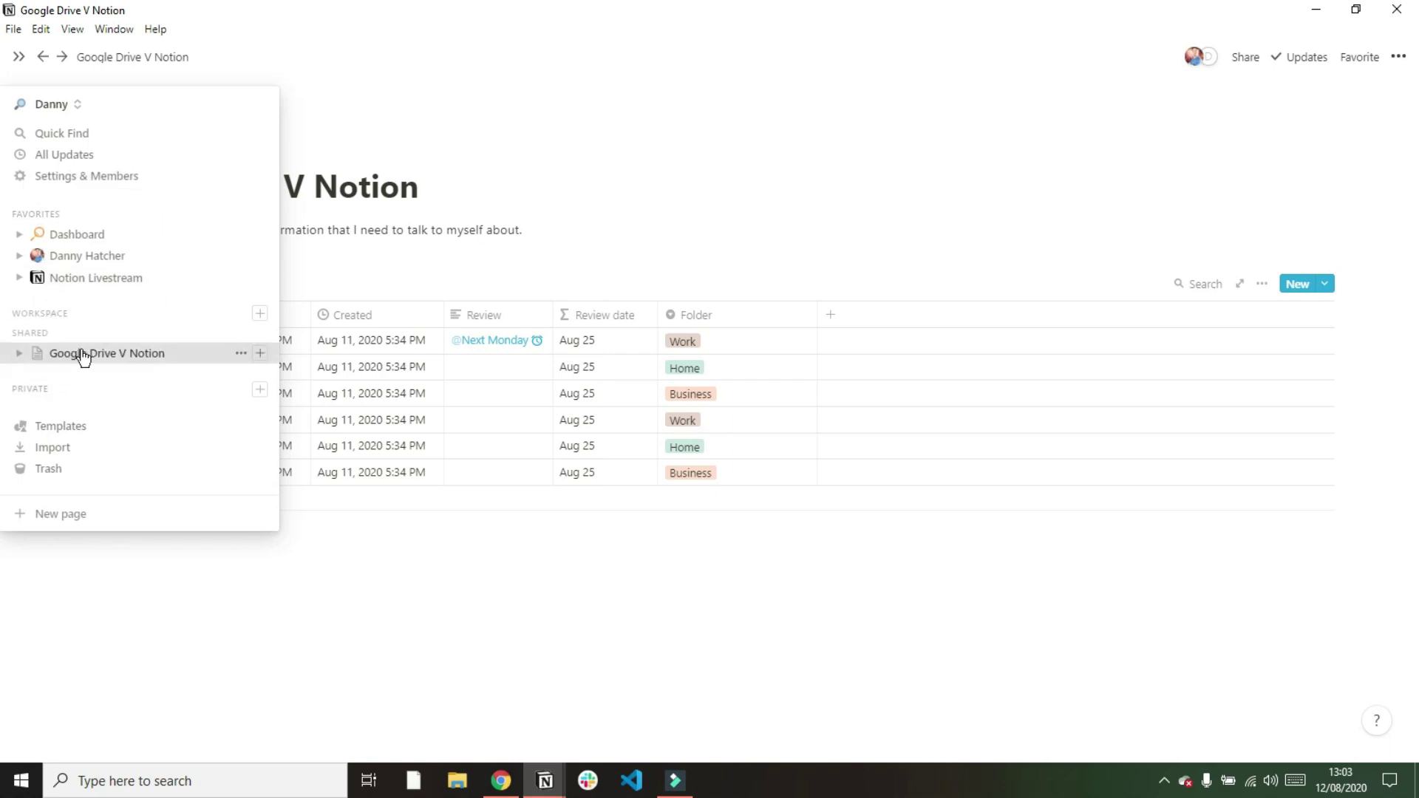
left_click(41, 334)
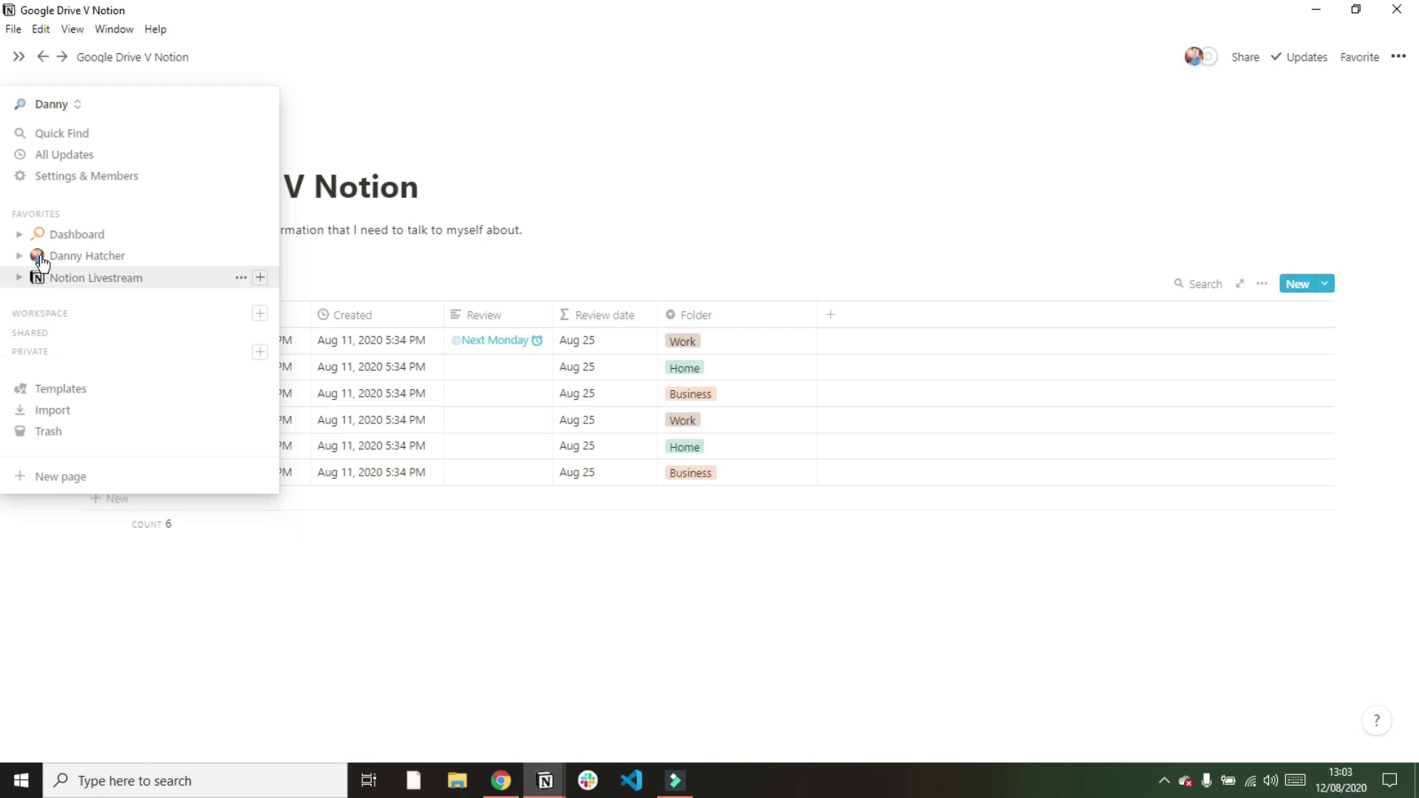
left_click(40, 217)
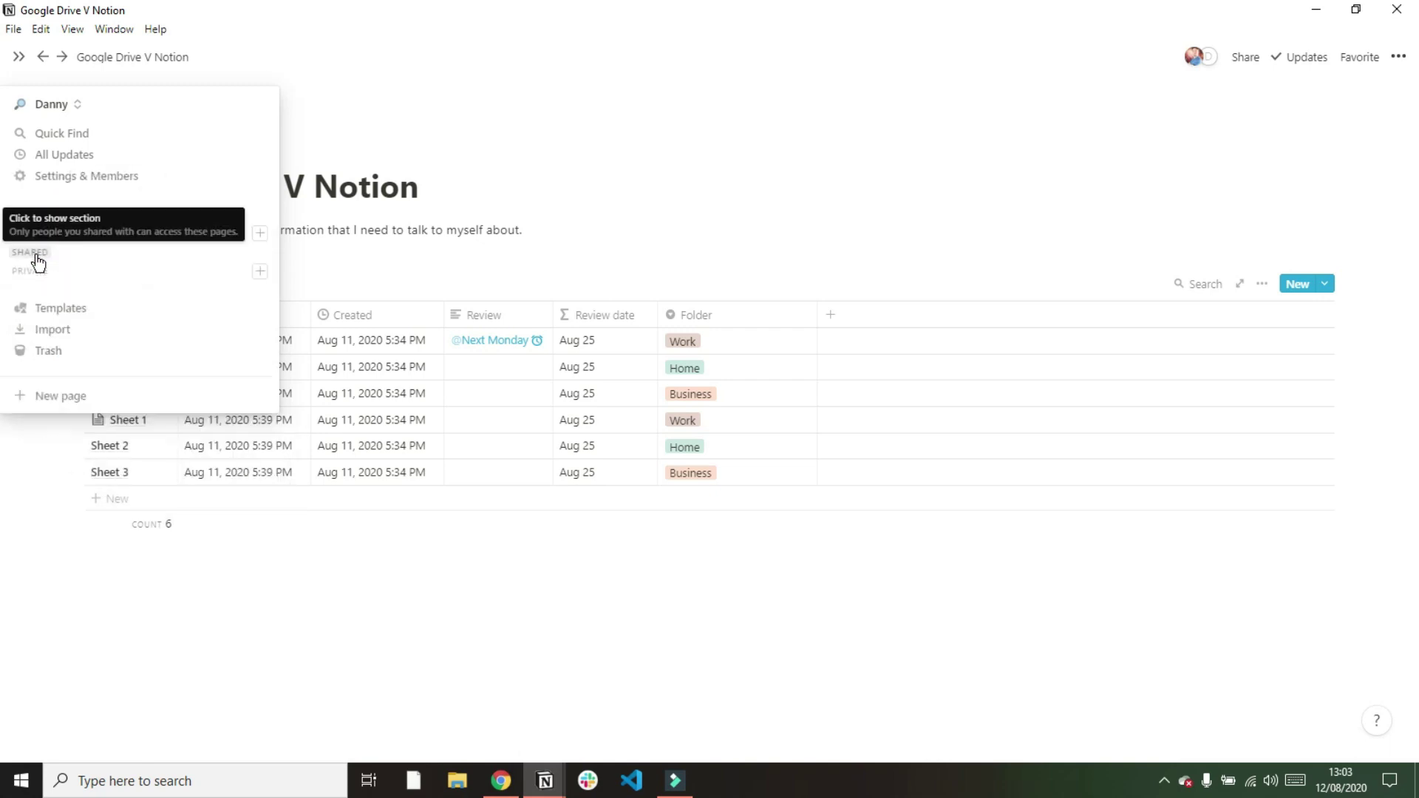
left_click(38, 252)
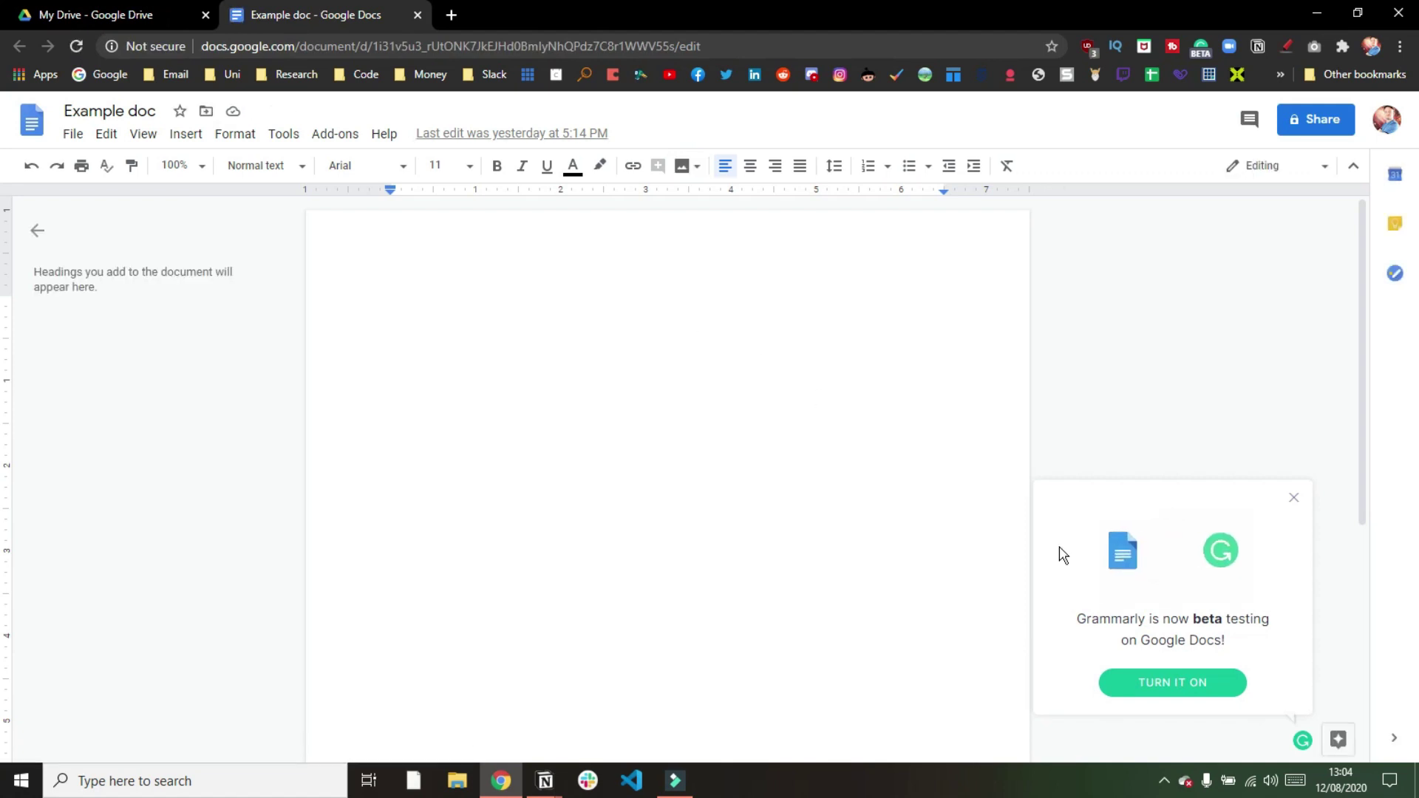
Type 'Write some exciting text', then post and resolve a comment on 'exciting'
left_click(1294, 498)
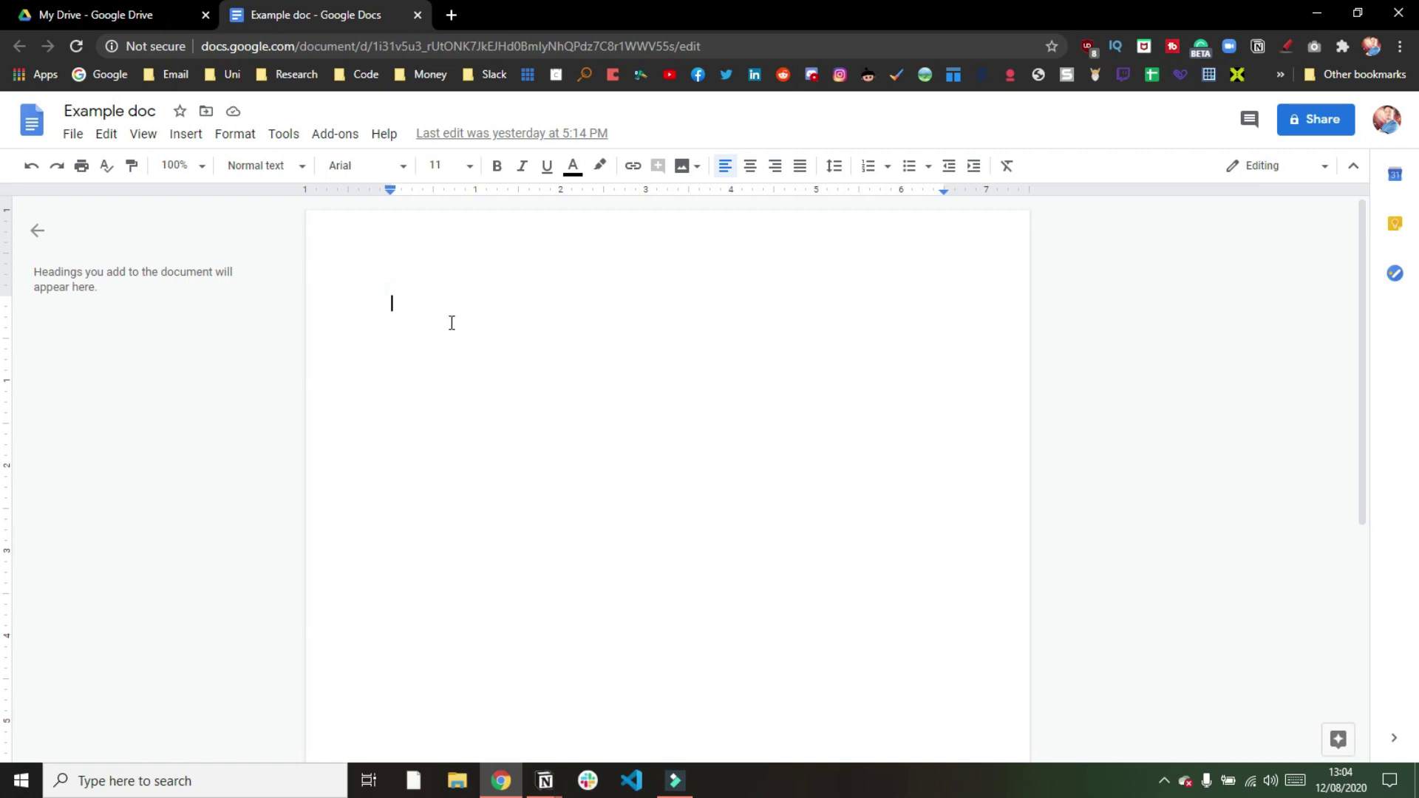
type("Write some exciting text")
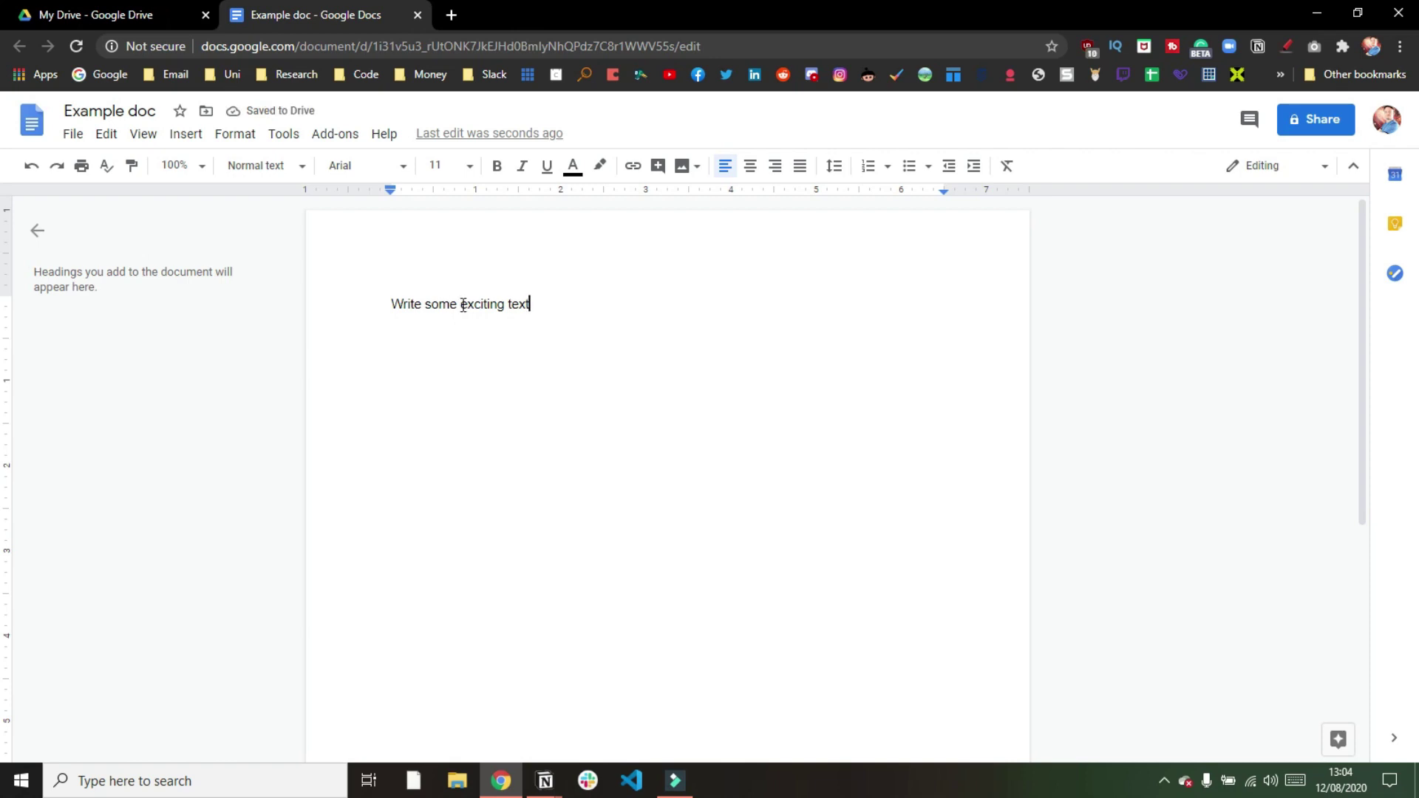
left_click_drag(462, 305, 506, 304)
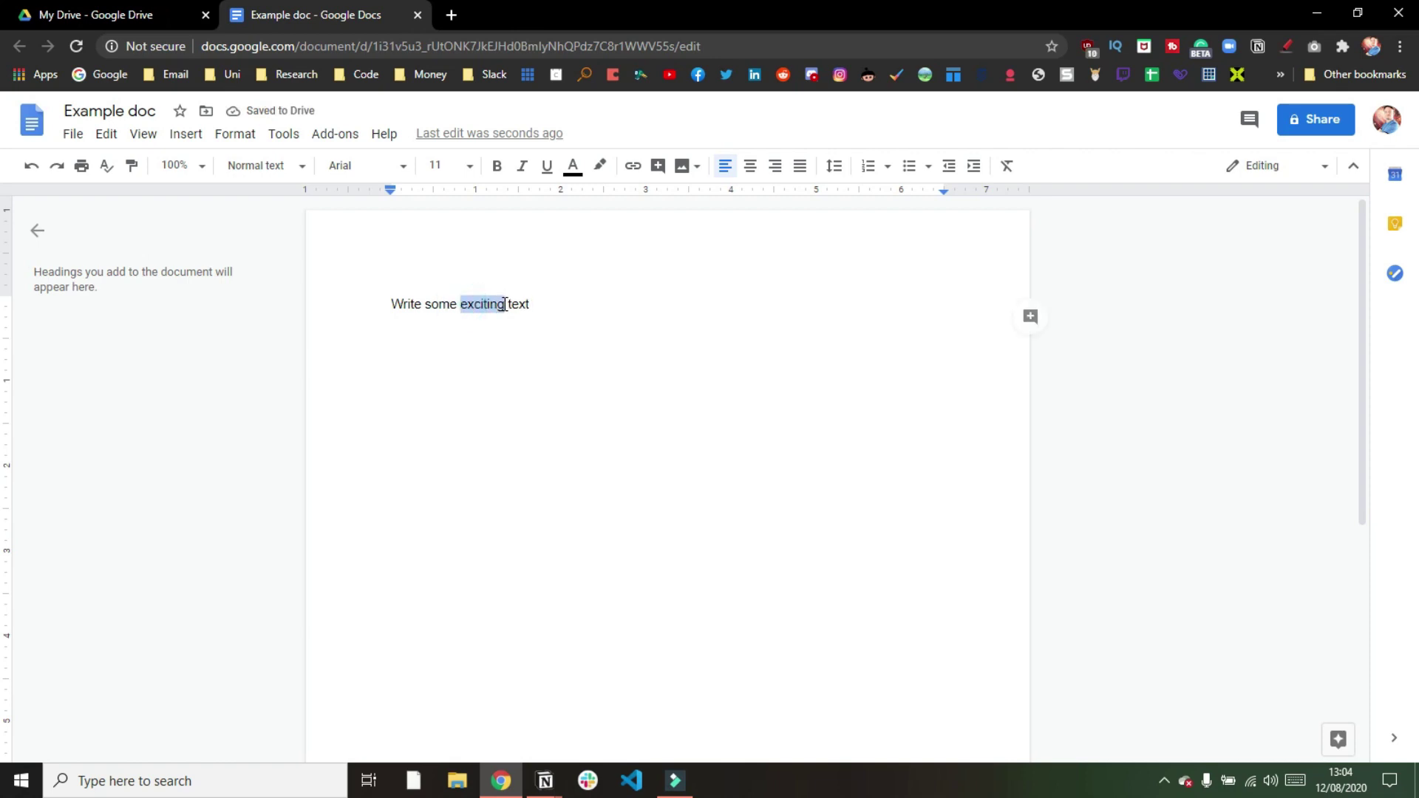
left_click(1030, 317)
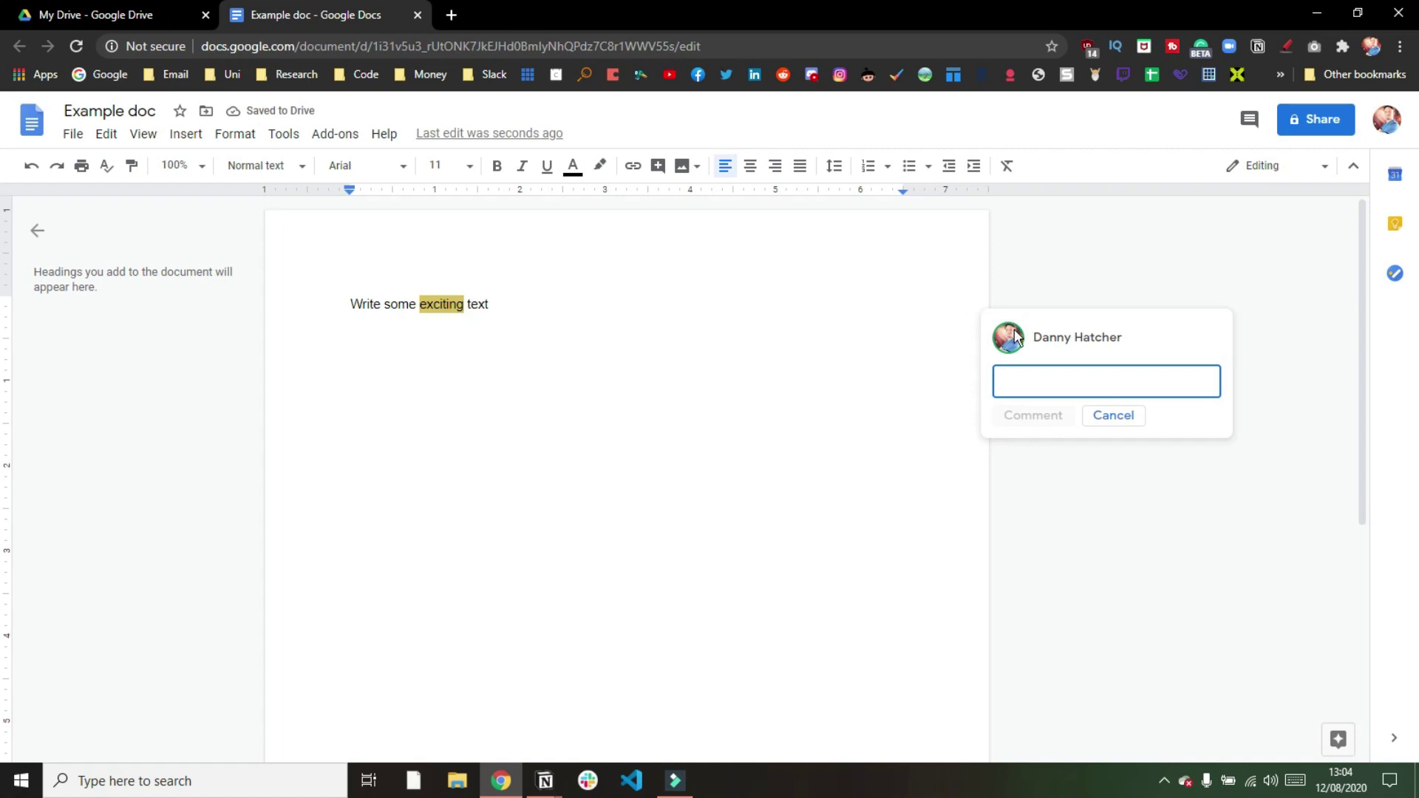
type("comment")
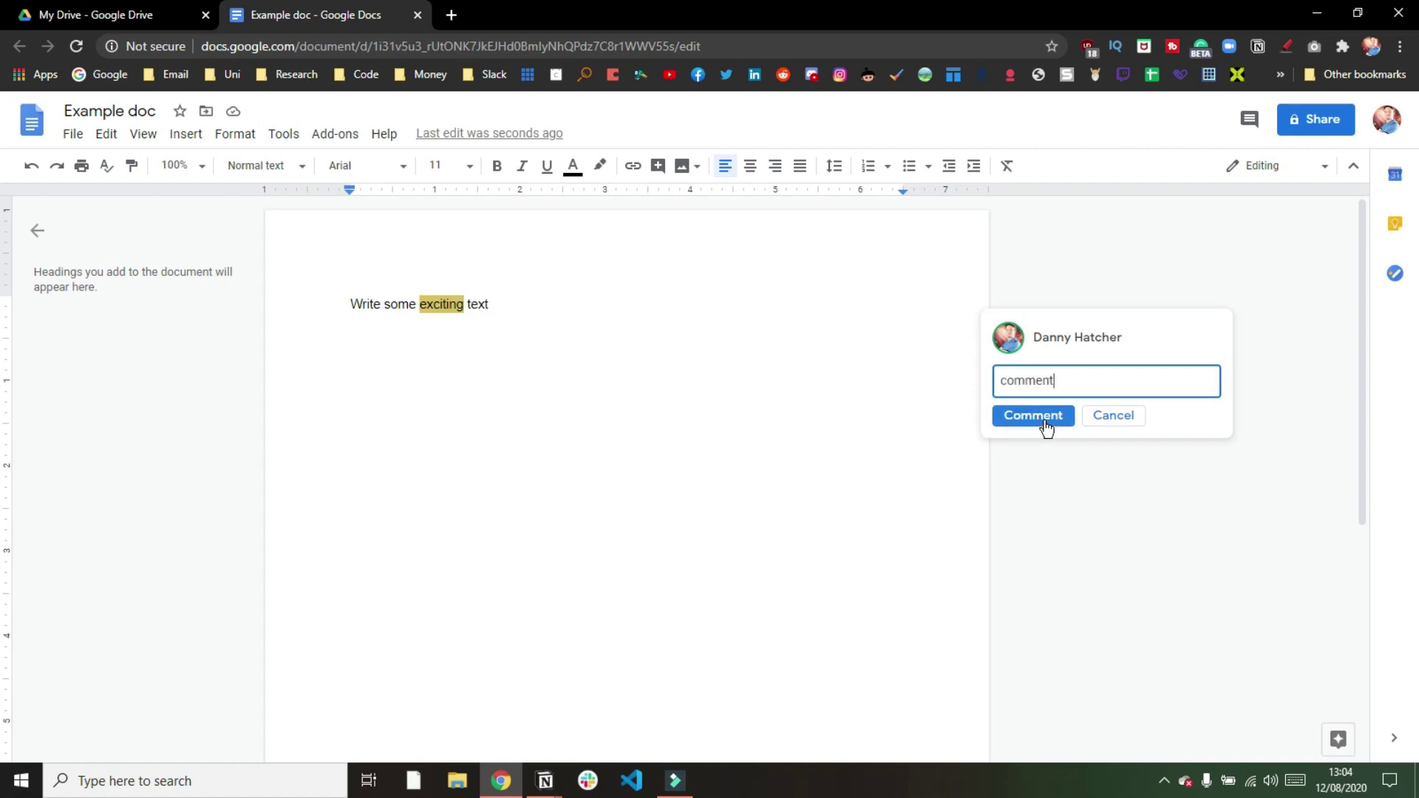
left_click(1046, 421)
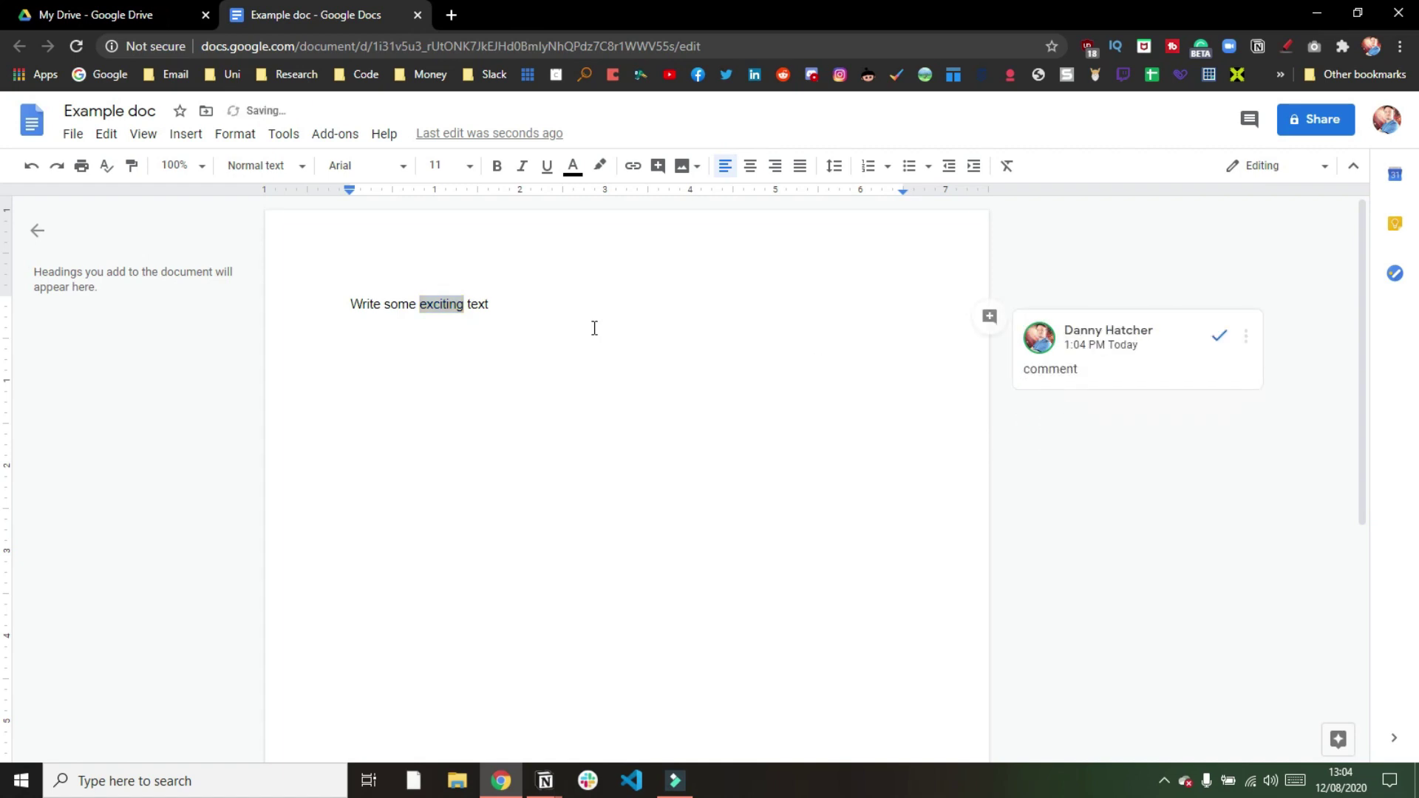
left_click(1221, 338)
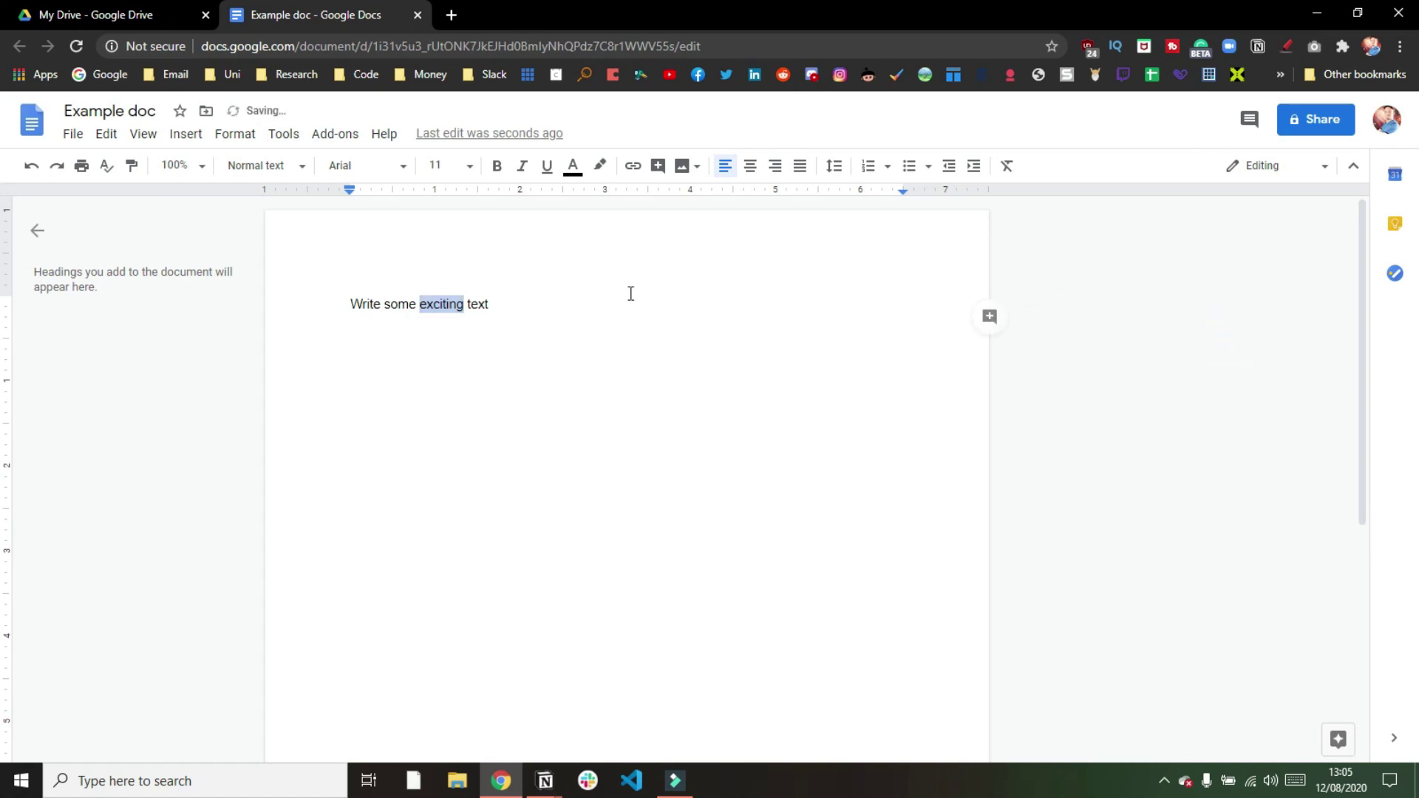
Add a comment on the whole line and resolve it
left_click(537, 297)
left_click(990, 316)
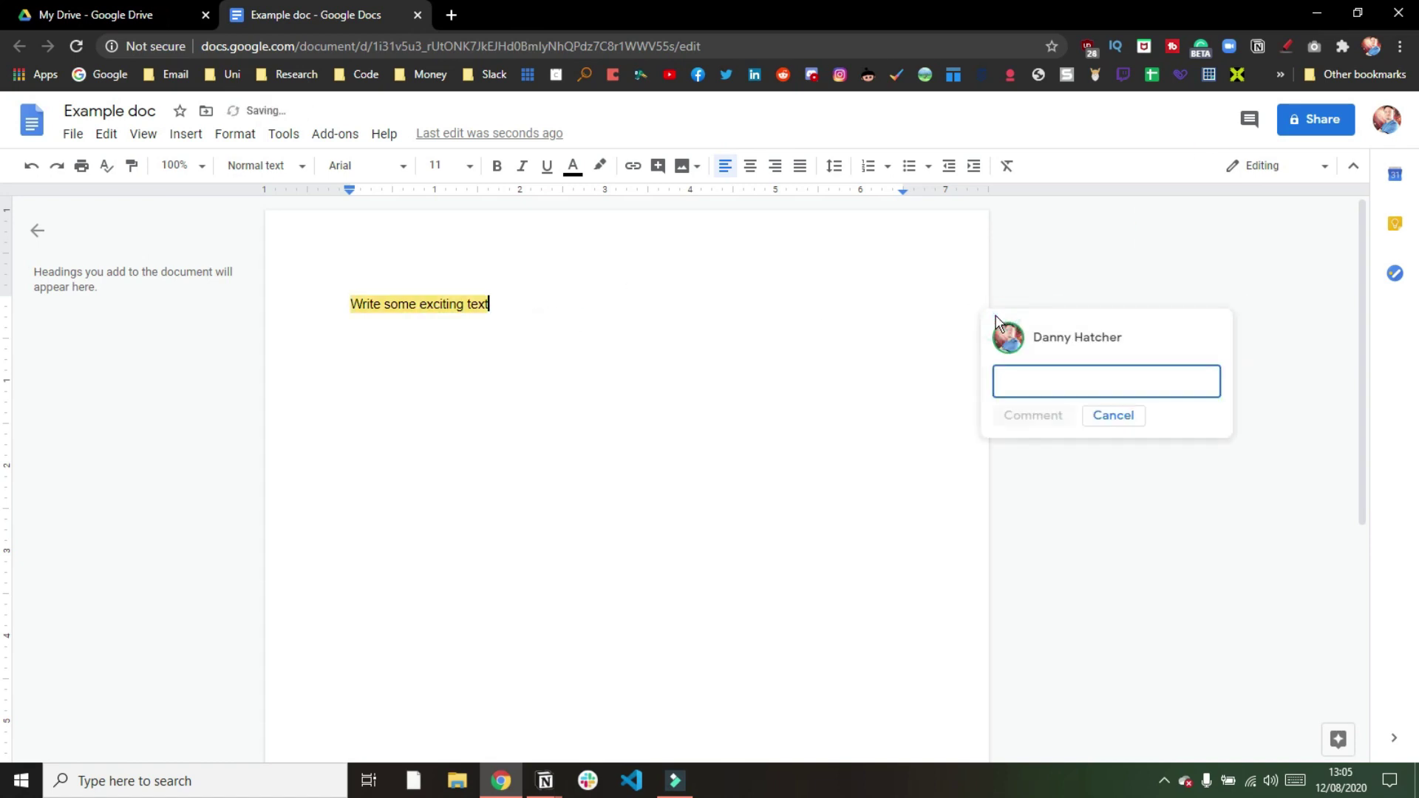
type("comment")
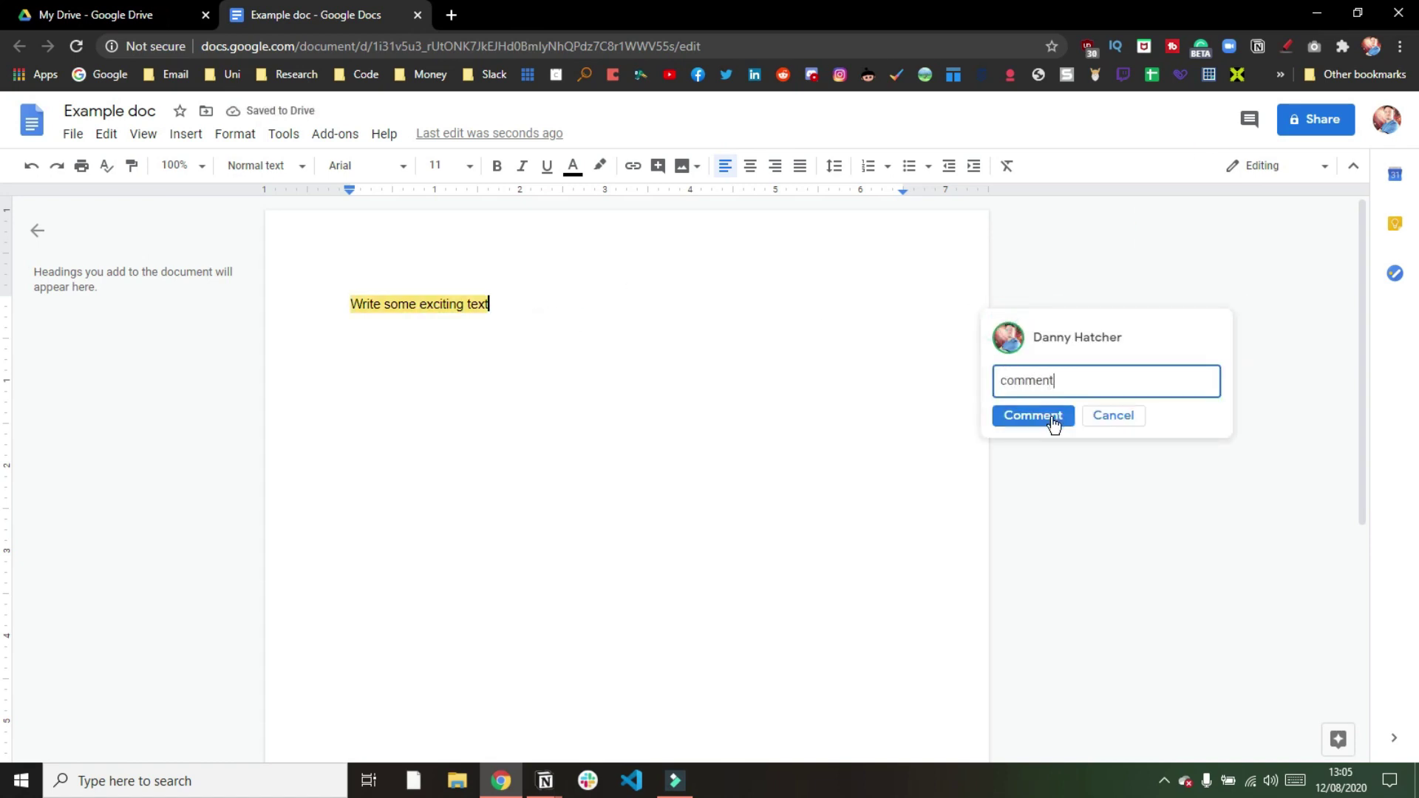
left_click(1054, 419)
type("@")
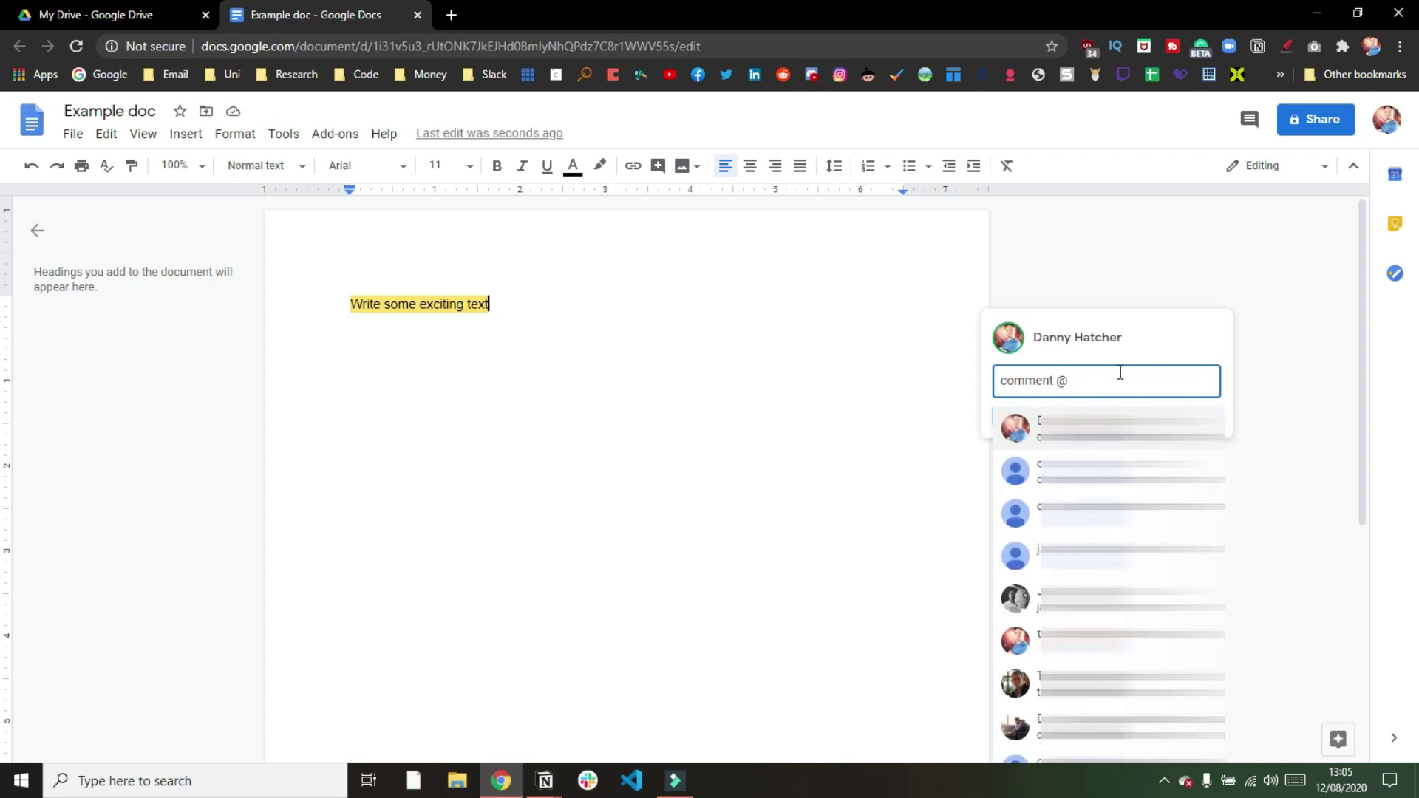
key("BackSpace")
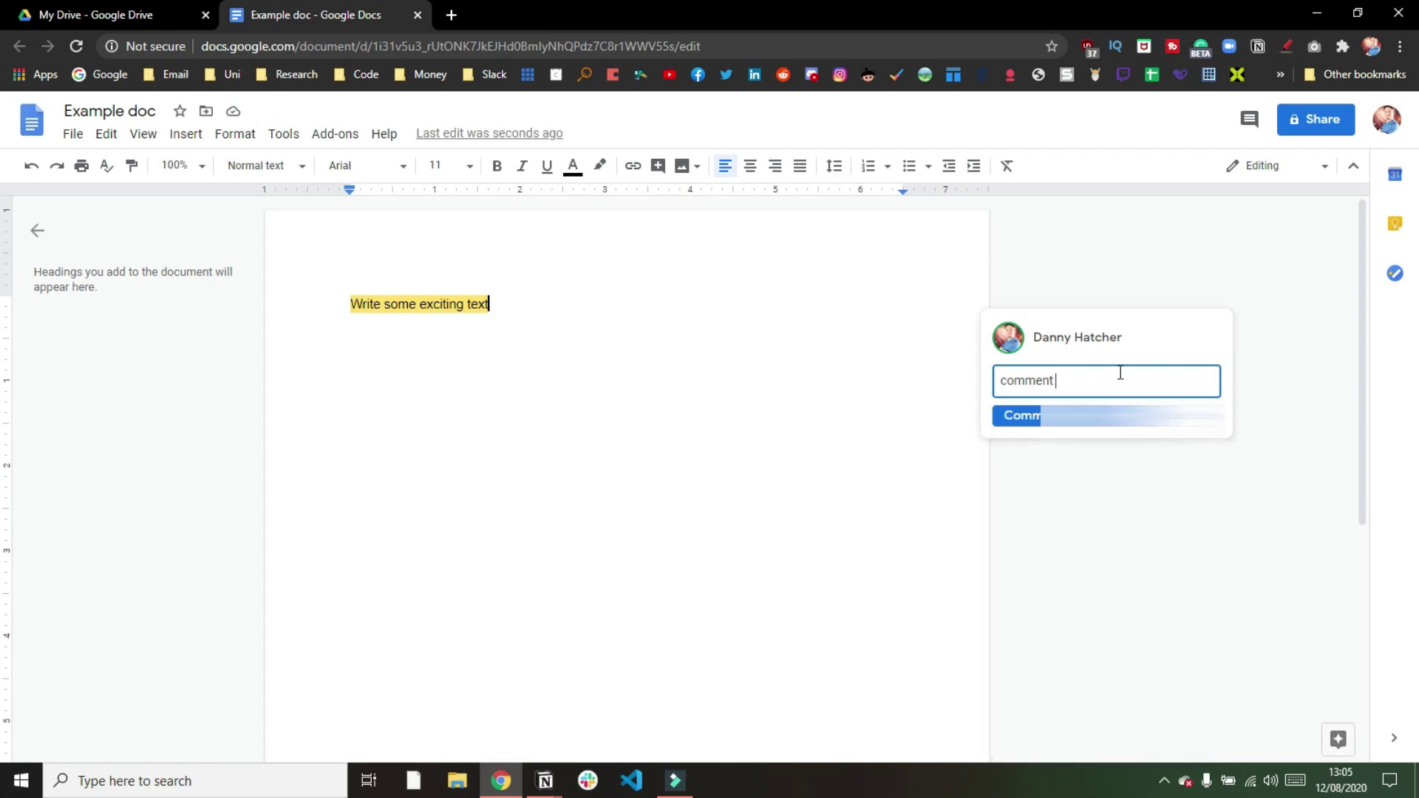
key("ctrl+z")
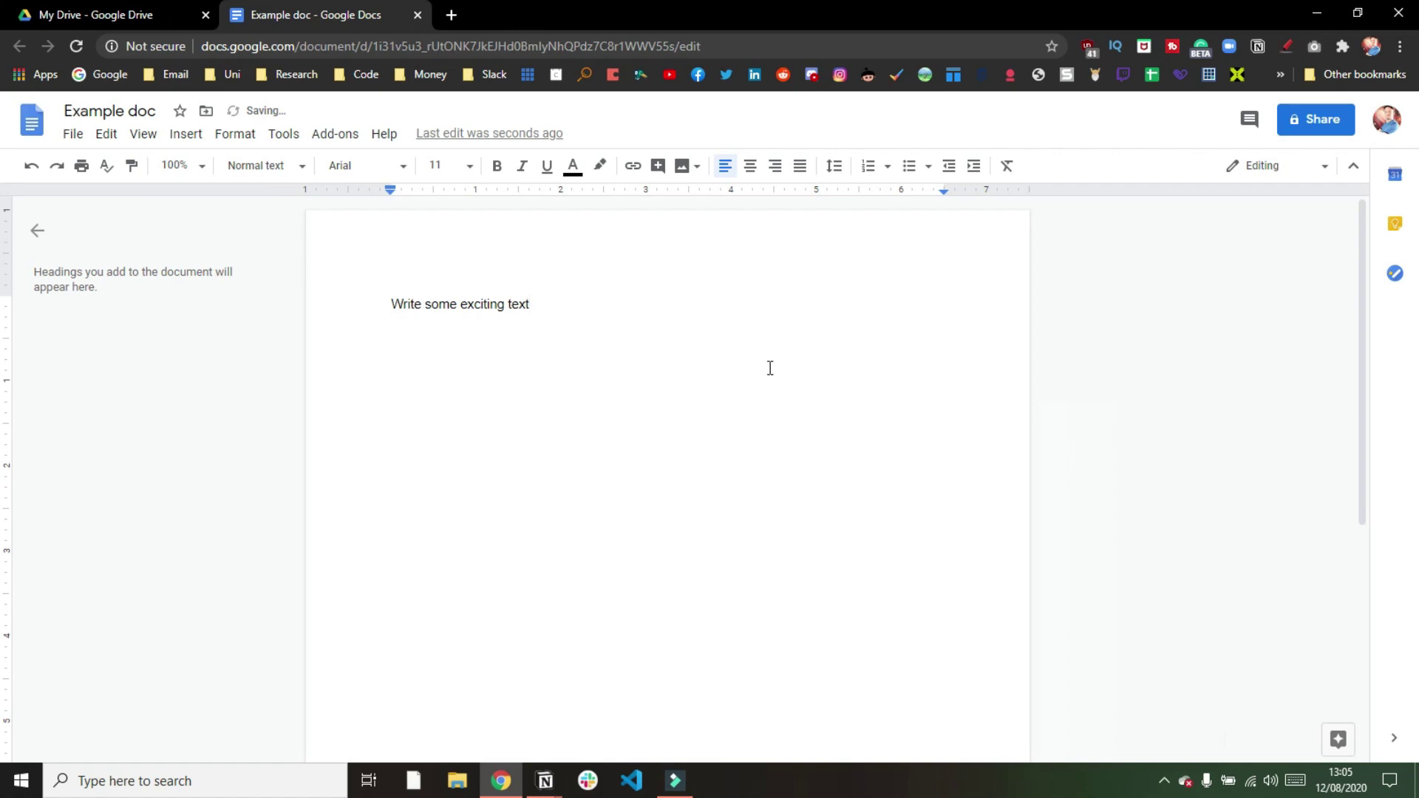
Back in Notion, add a comment on the word 'information'
left_click(544, 781)
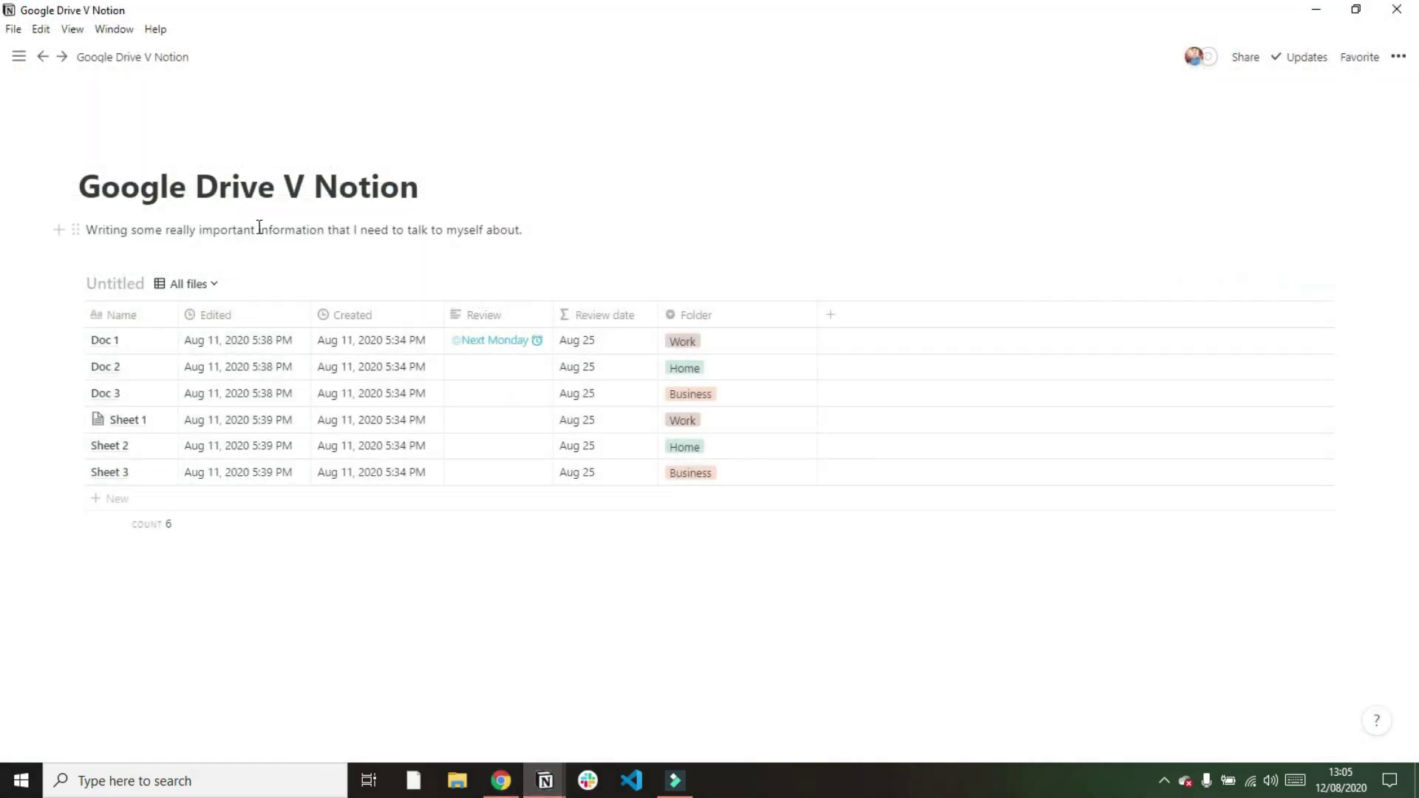
left_click_drag(260, 228, 325, 230)
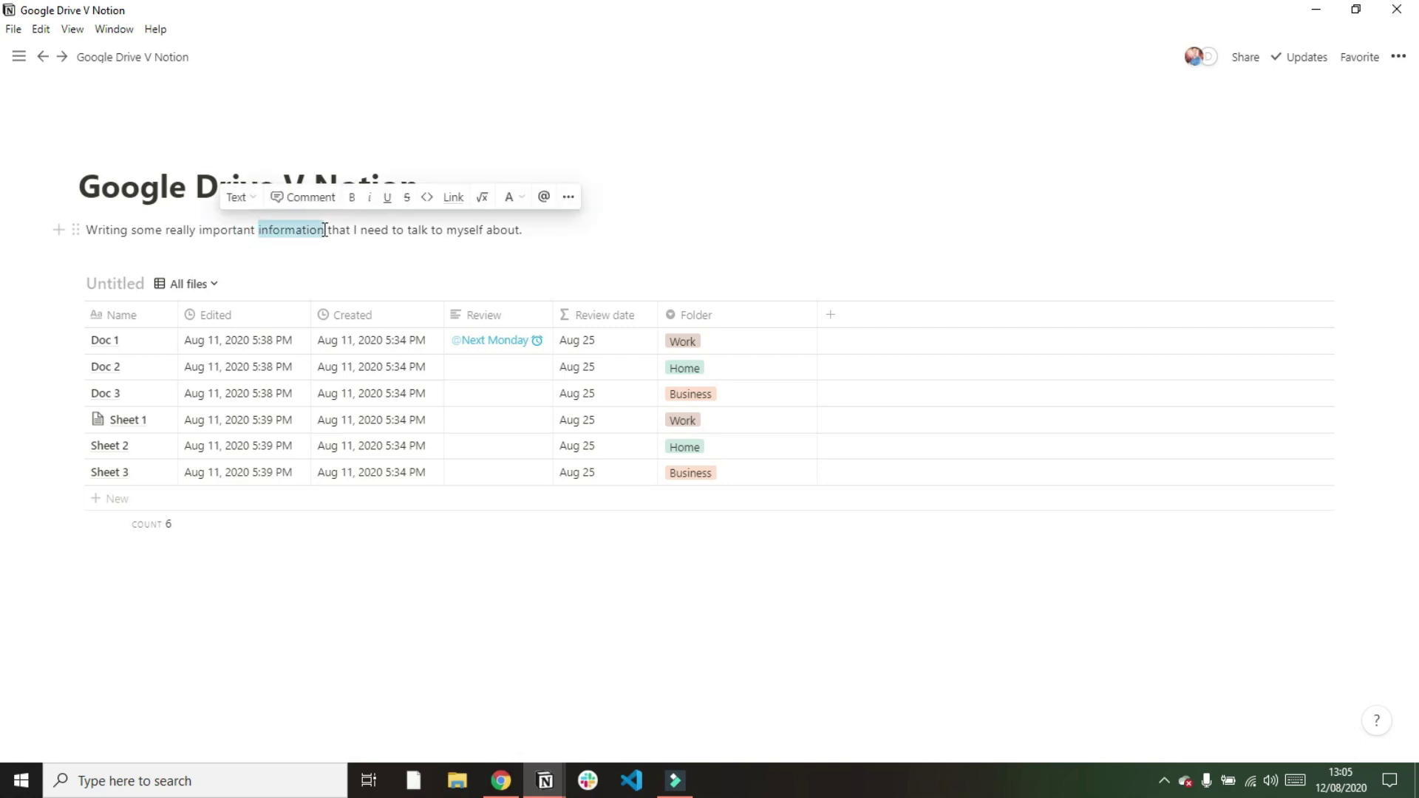
left_click(300, 200)
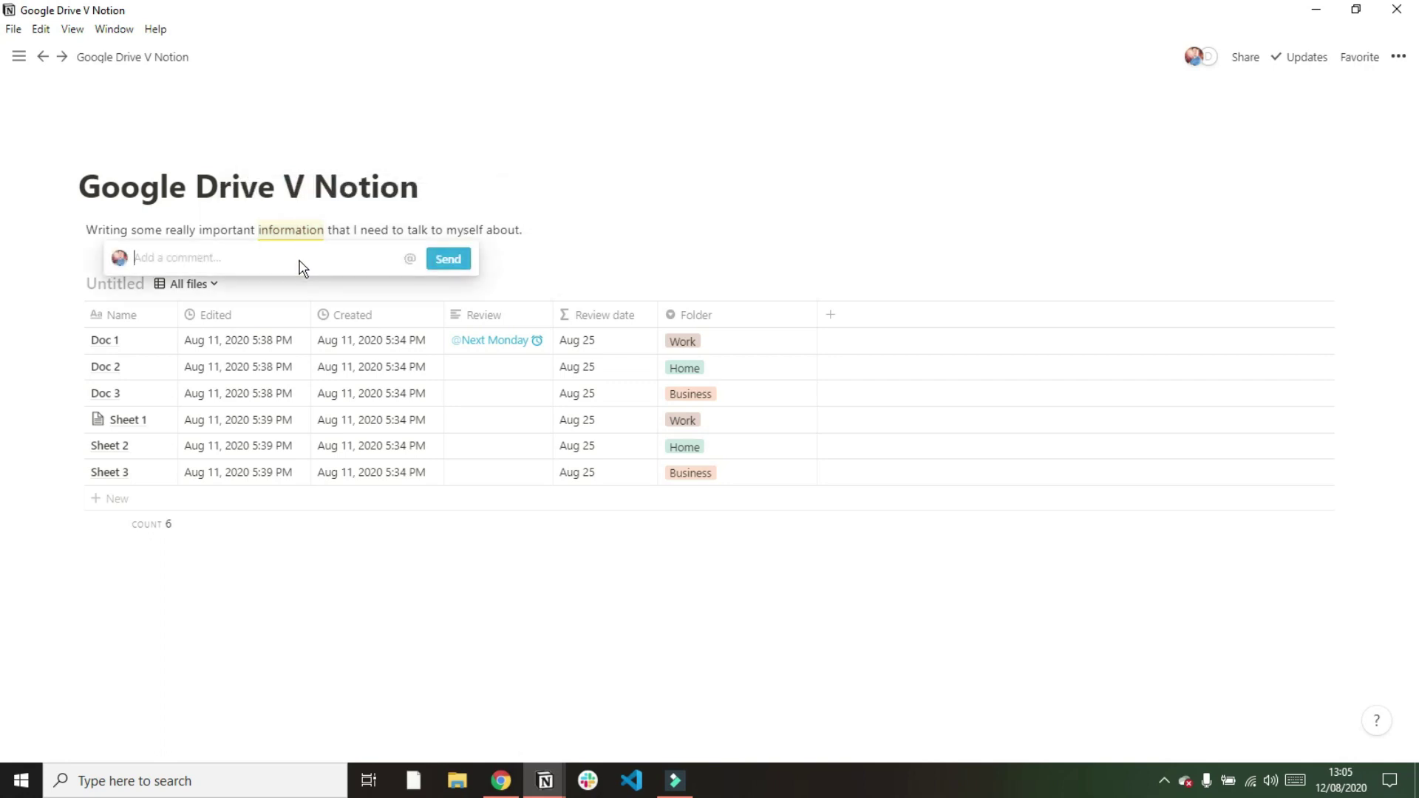
type("comment")
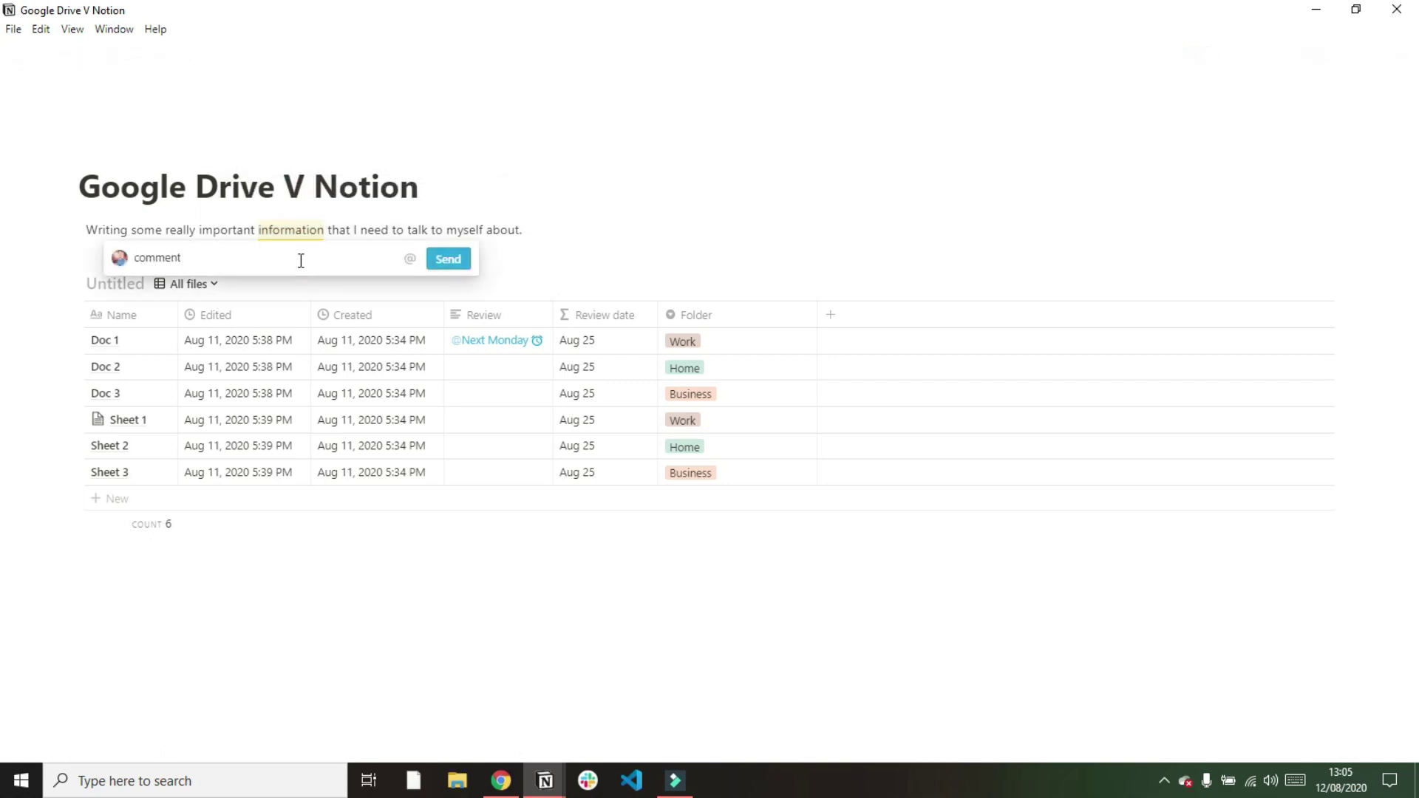
left_click(447, 260)
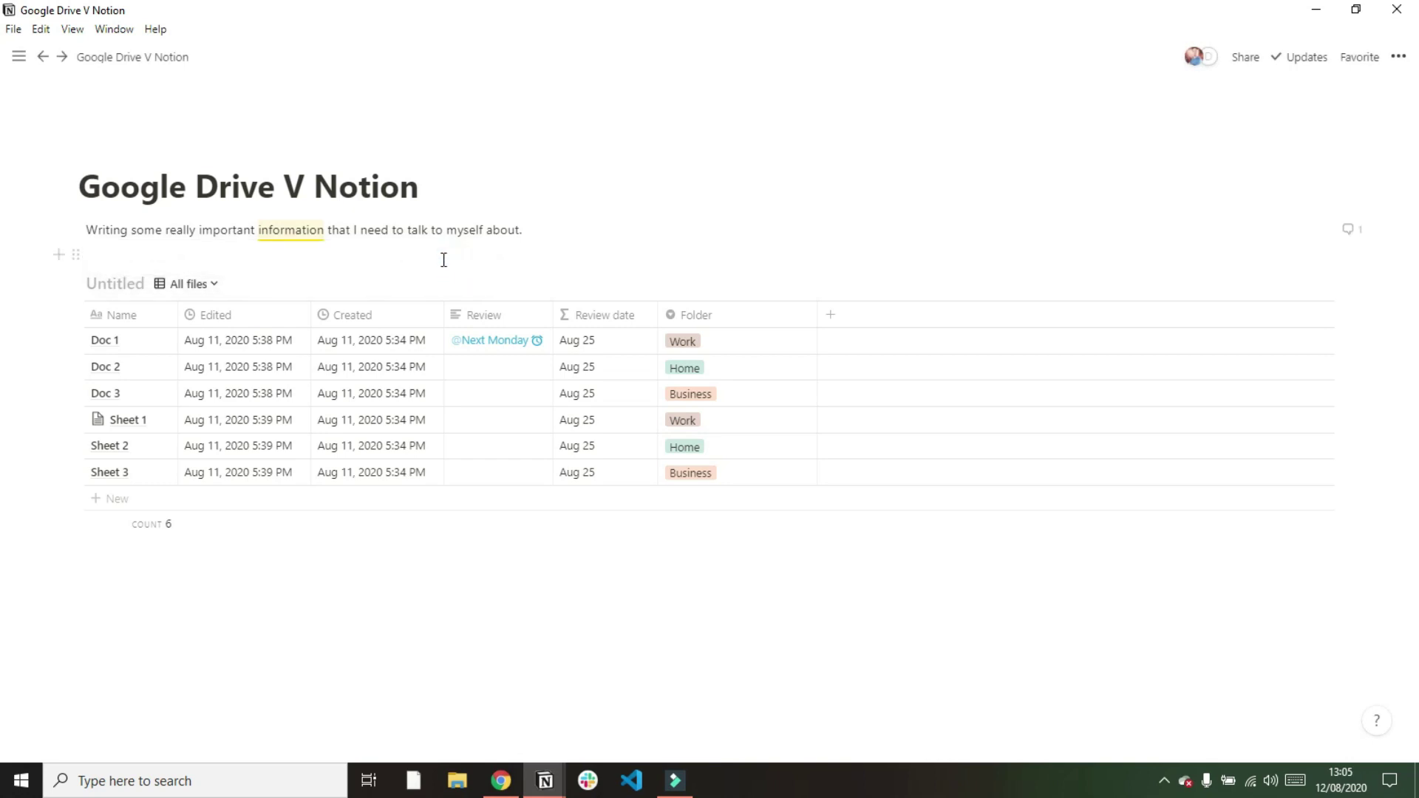
Browse the page's open and resolved comments and the 'information' comment's options
left_click(1357, 236)
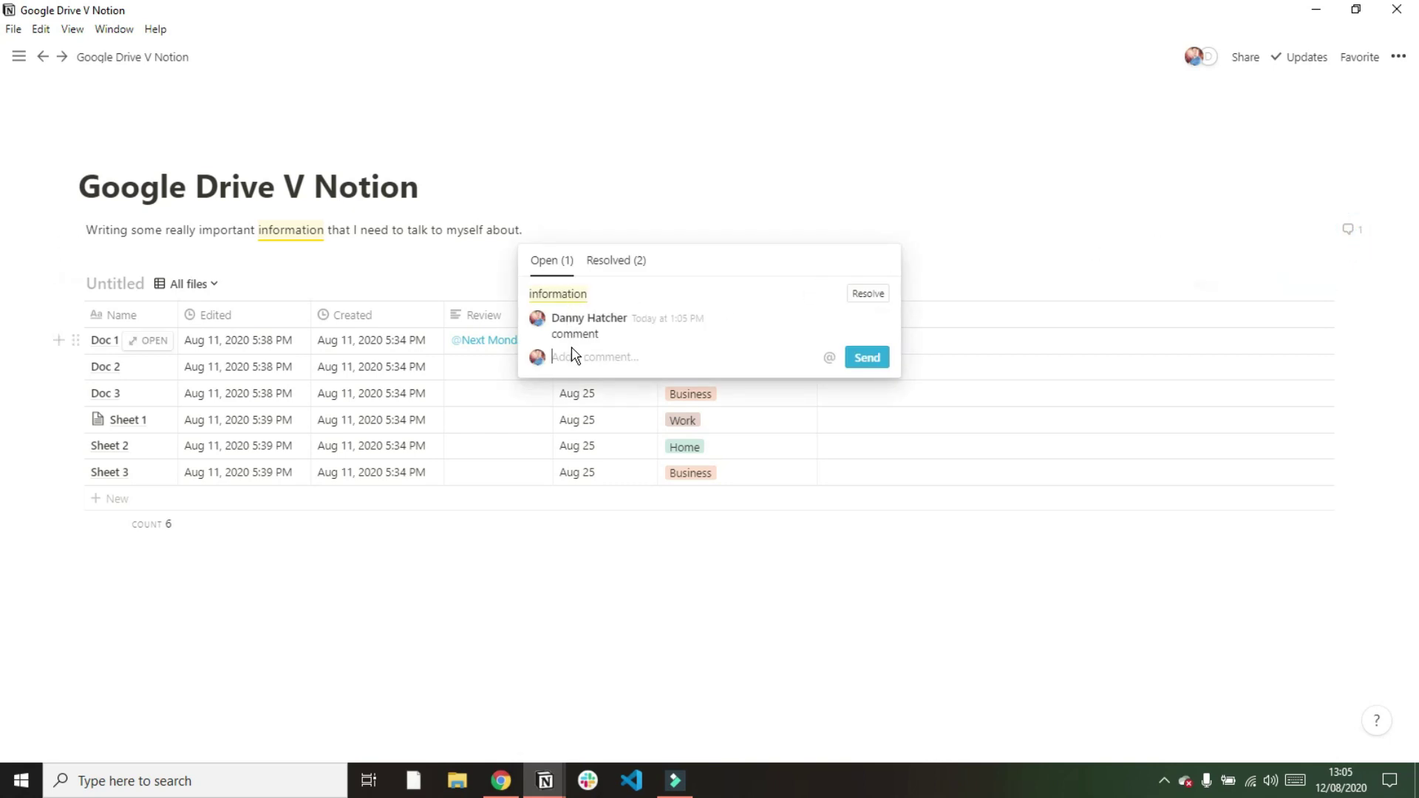
left_click(618, 261)
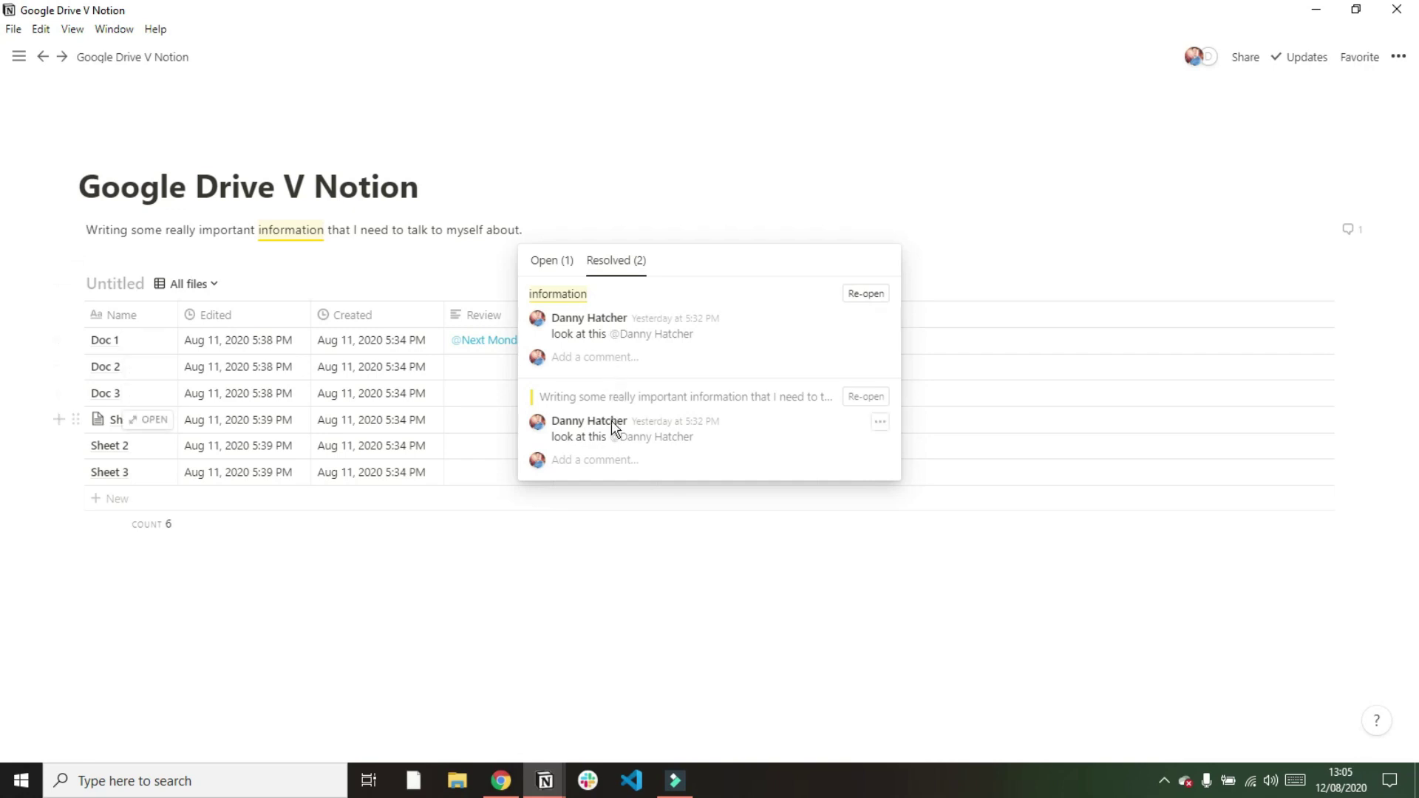
left_click(551, 263)
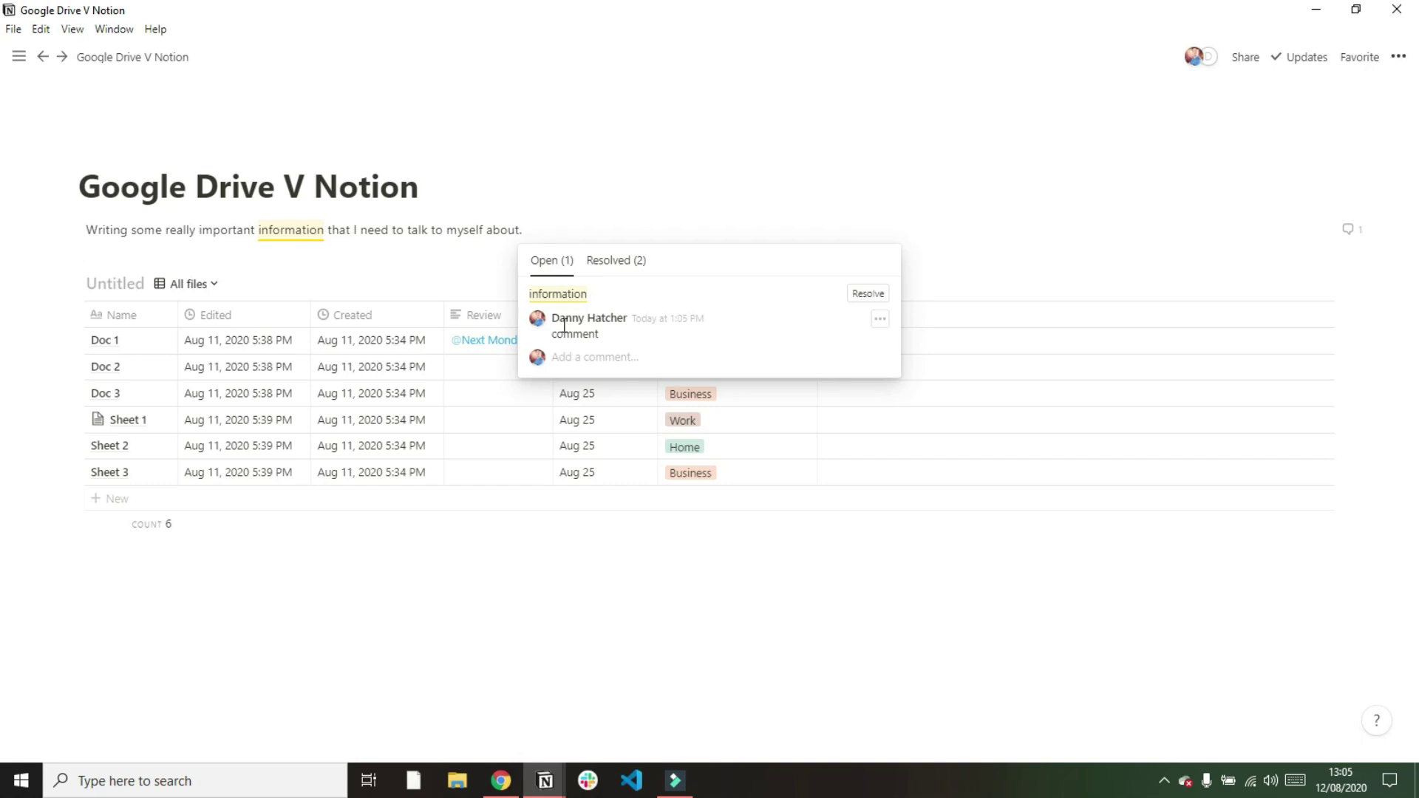
left_click(882, 322)
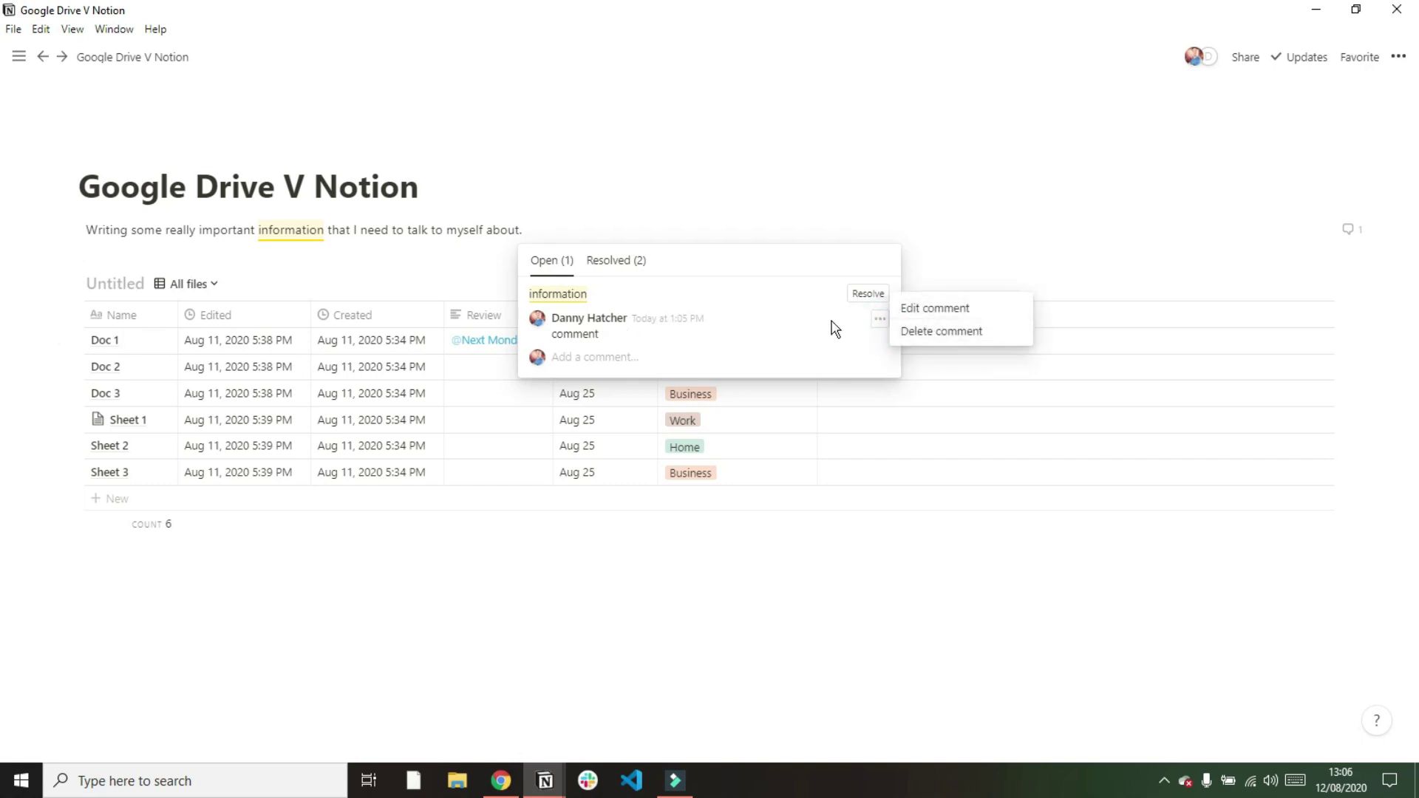
left_click(834, 325)
Resolve the 'information' comment and comment on the whole paragraph with a person mention
left_click(861, 295)
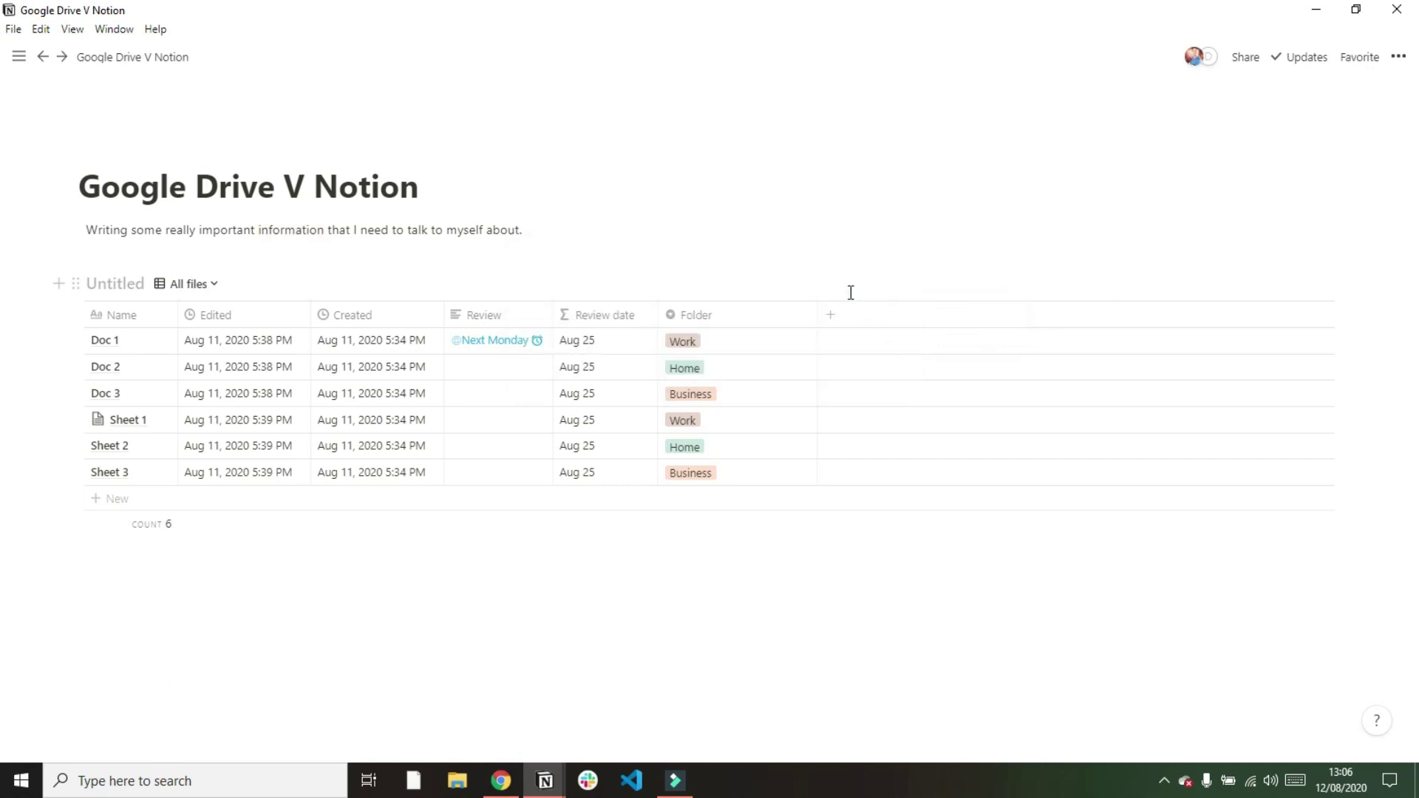
left_click(543, 229)
left_click(71, 225)
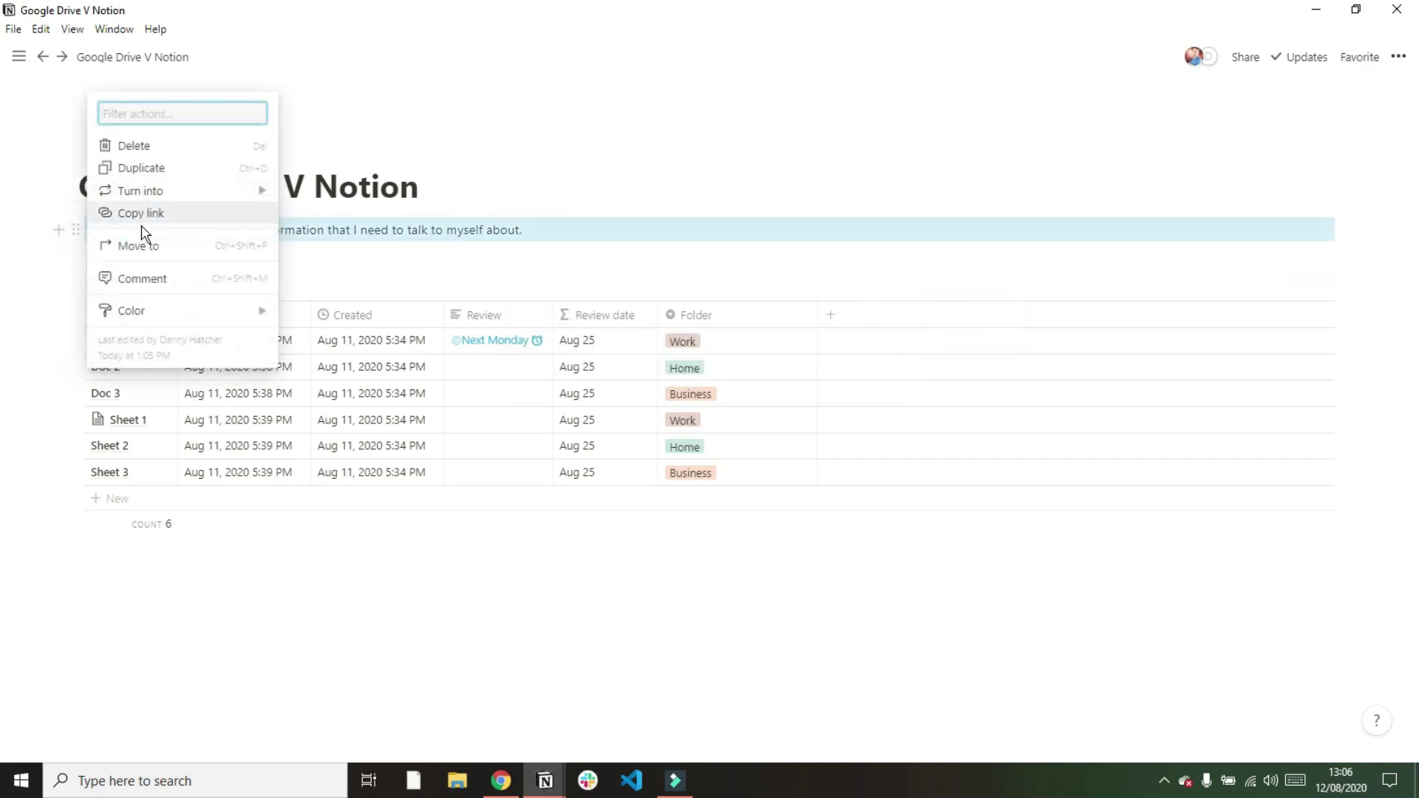
left_click(203, 287)
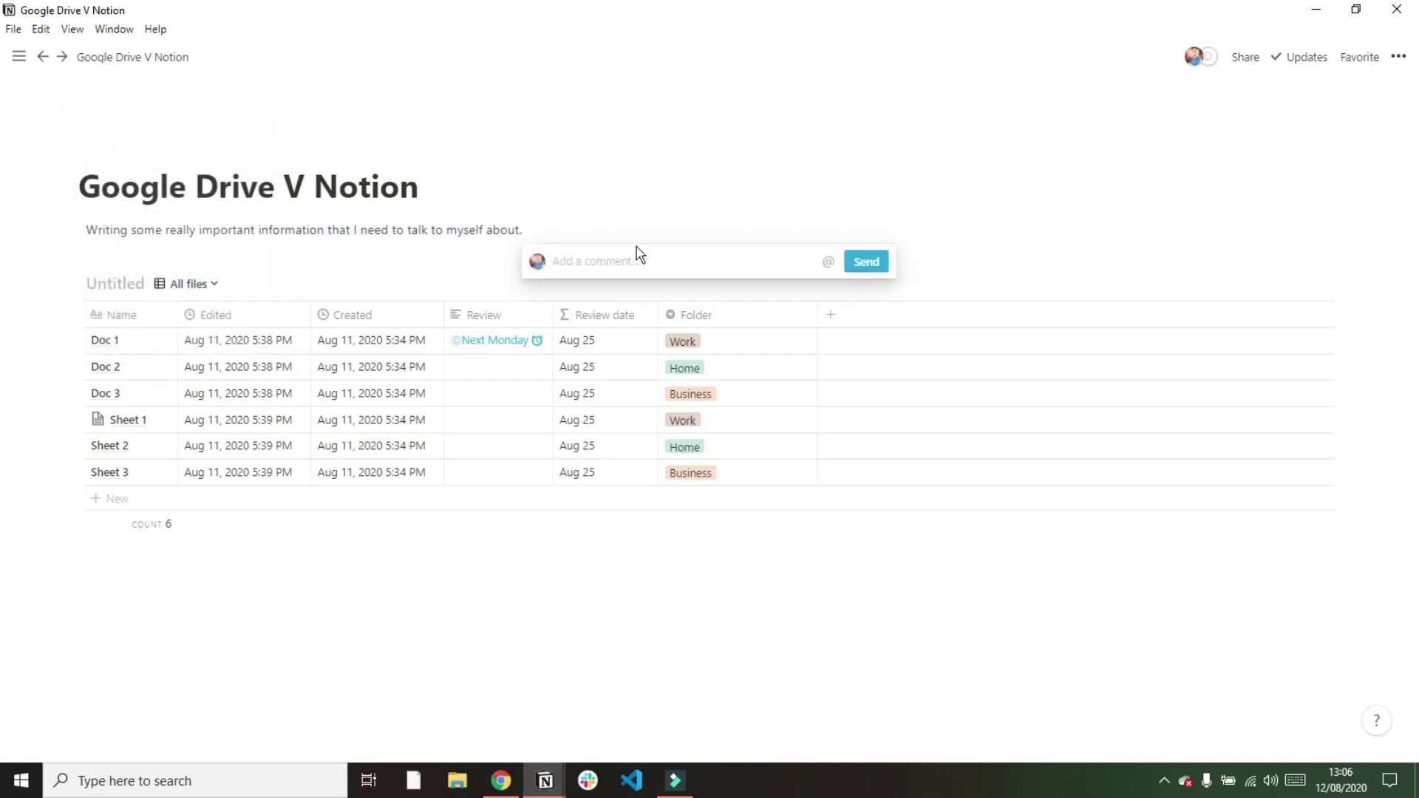
type("@dann")
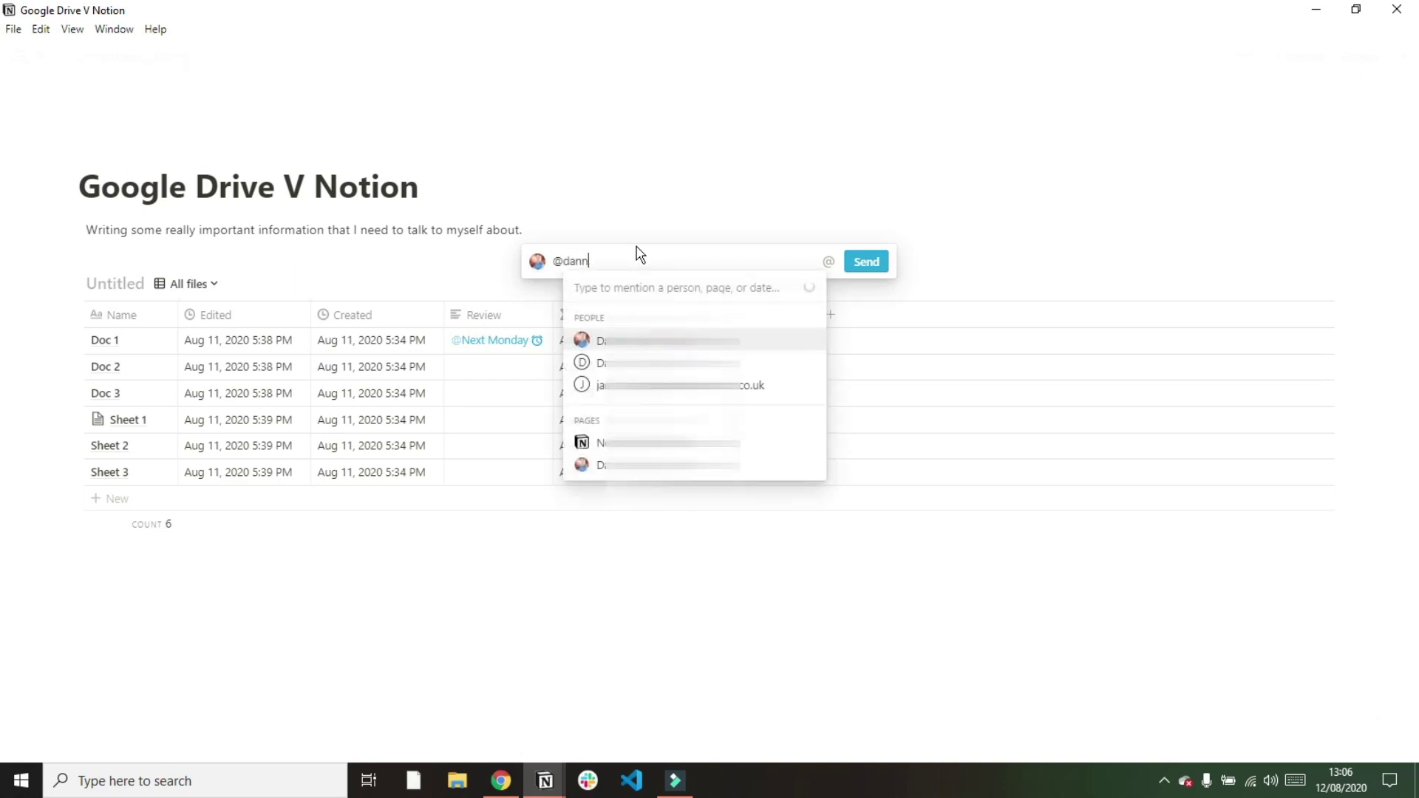
key("Return")
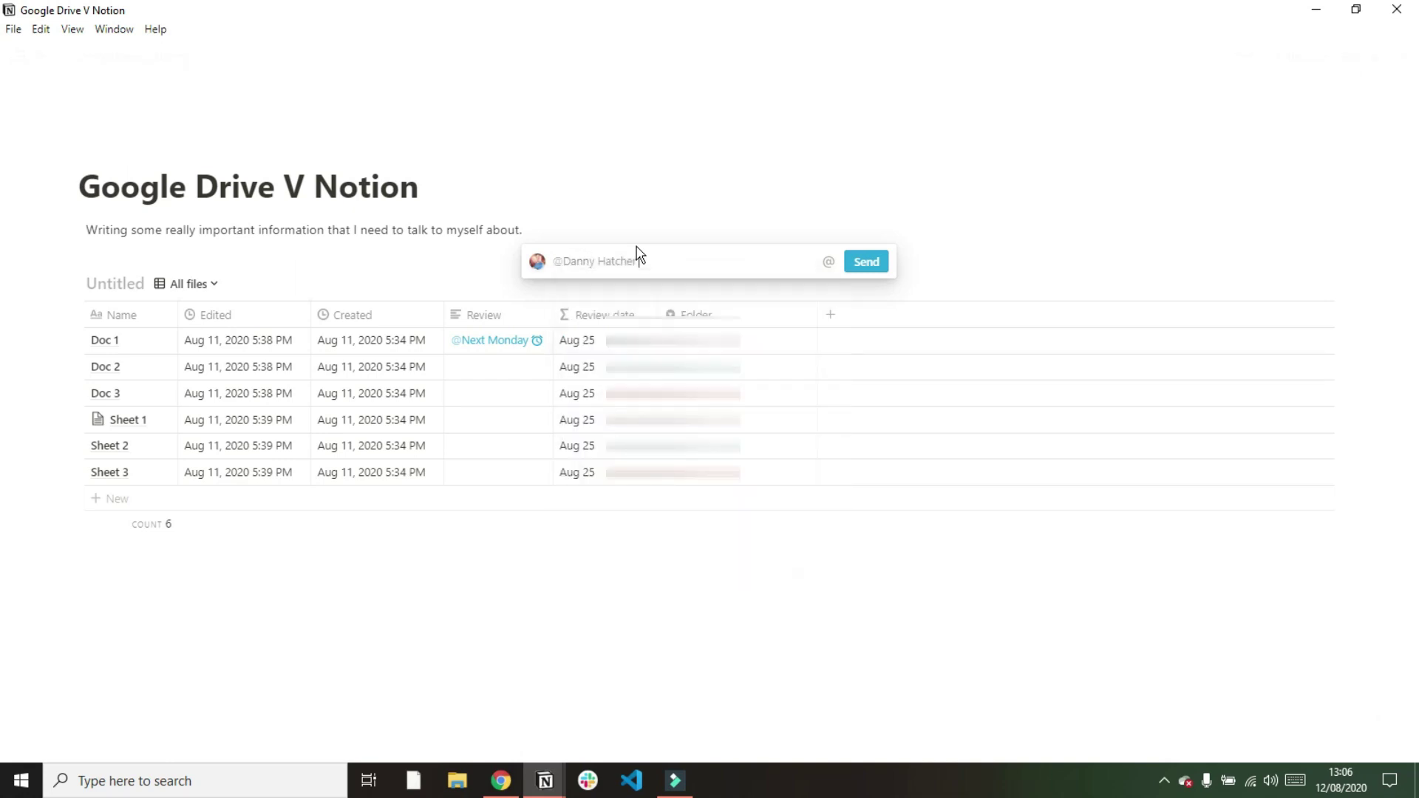
left_click(863, 267)
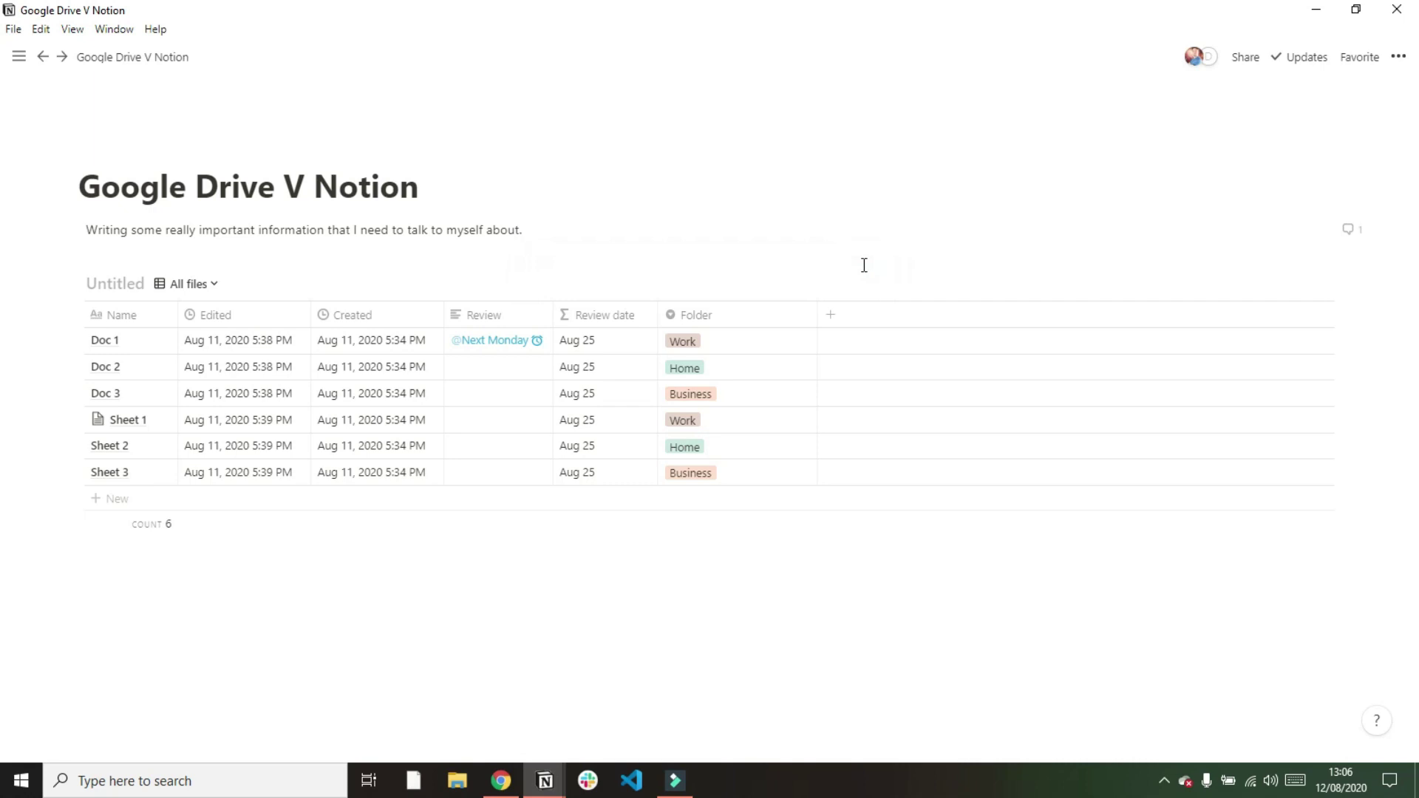
Add a comment on the word 'myself' using Ctrl+Shift+M
mouse_move(10, 188)
left_click_drag(447, 234, 488, 233)
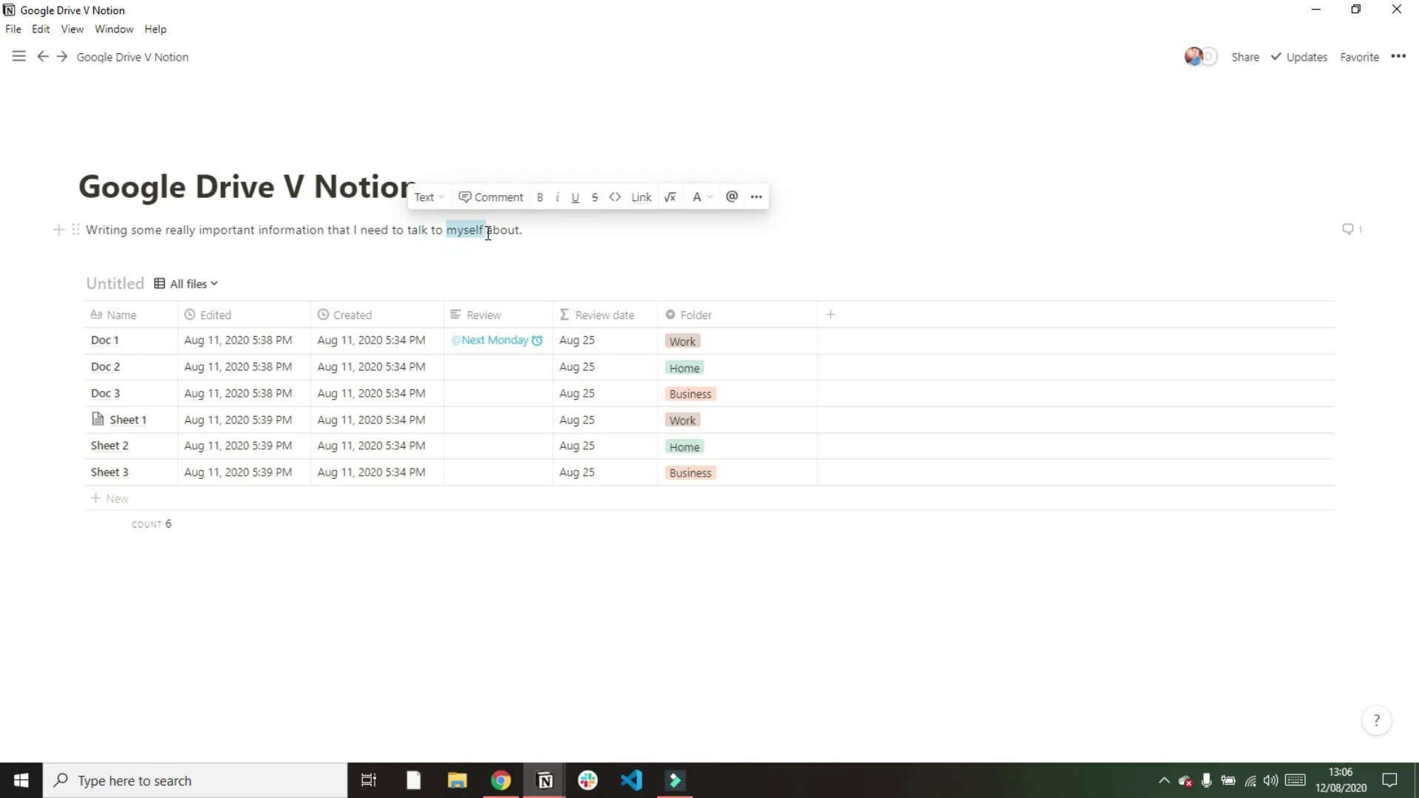
key("ctrl+shift+m")
type("comment")
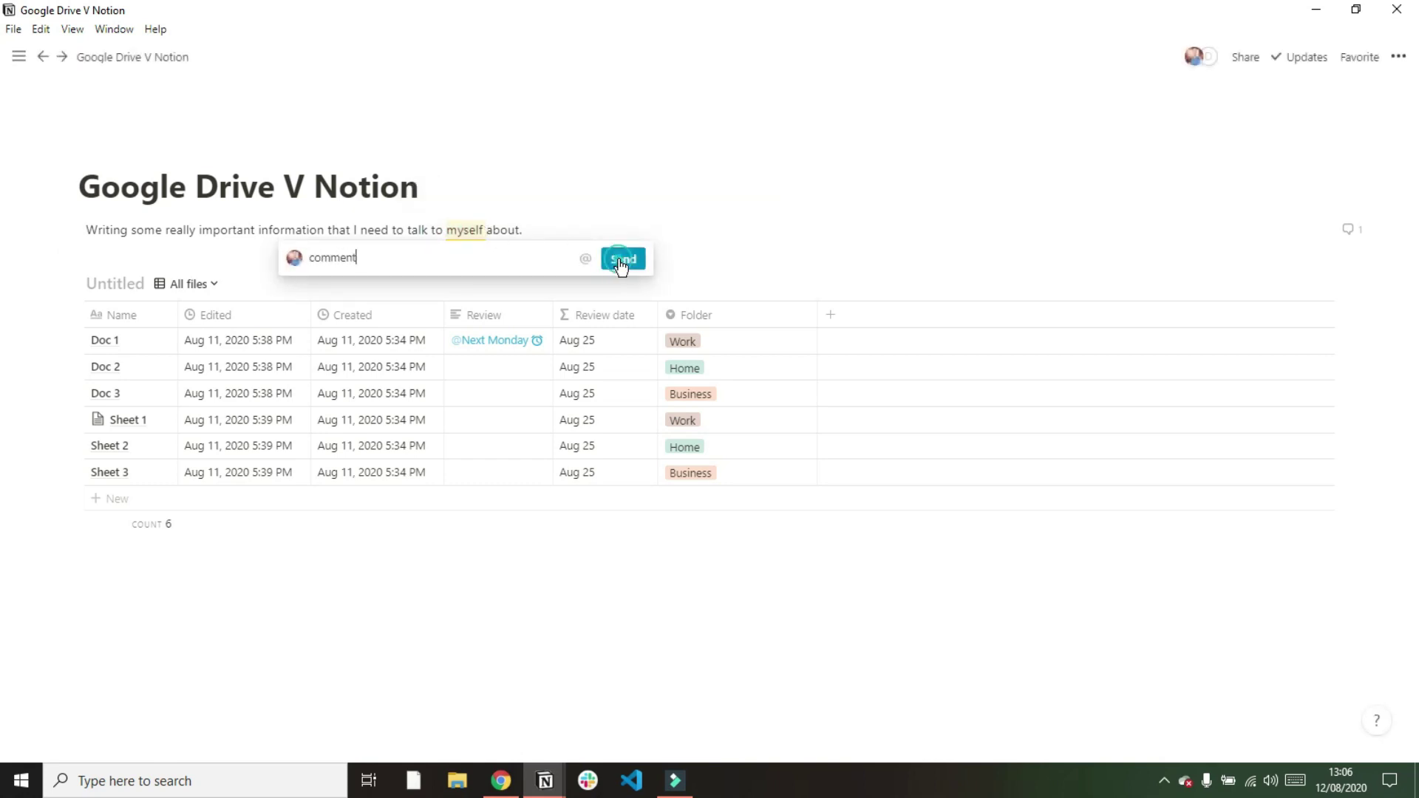
left_click(622, 259)
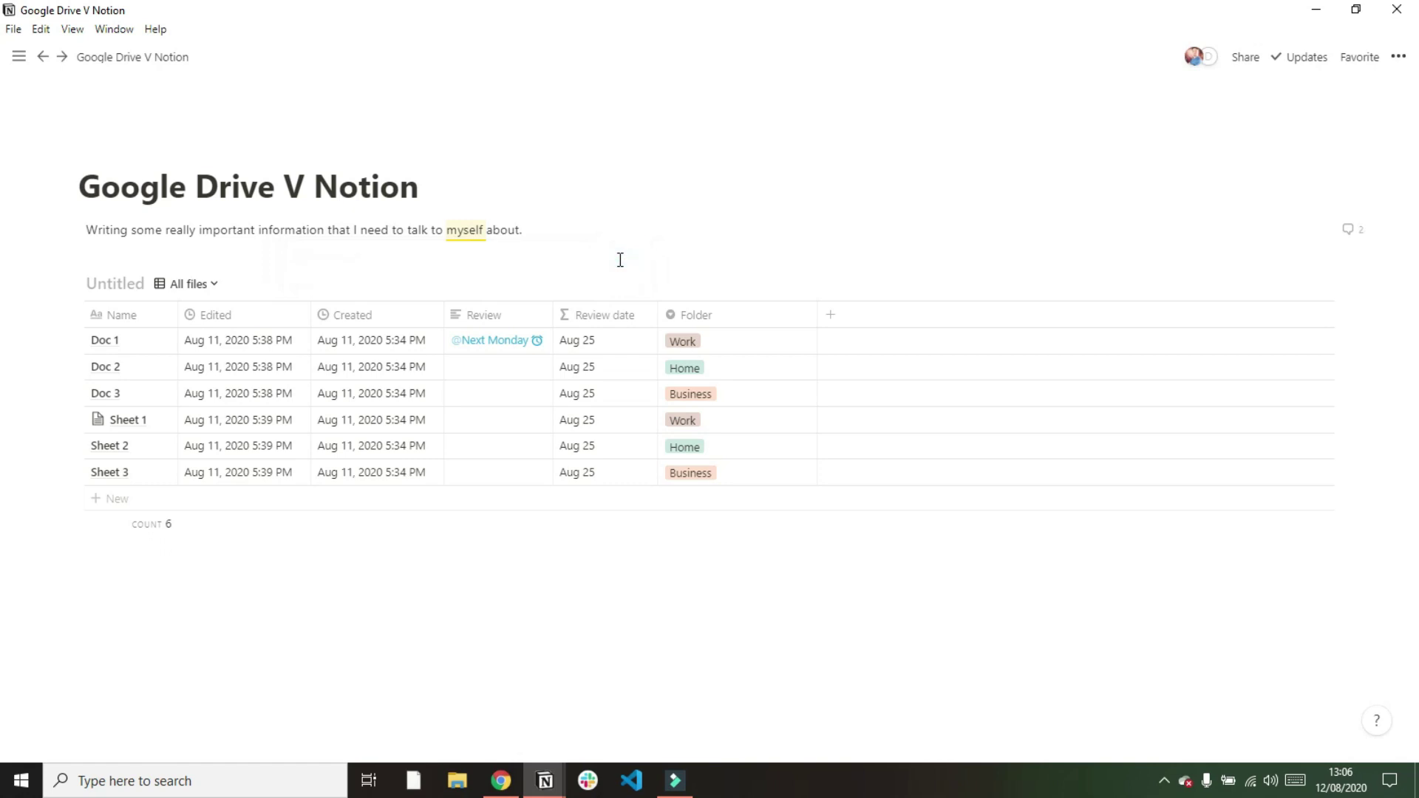
Resolve the paragraph mention and 'myself' comments, then switch to Google Docs
left_click(1363, 236)
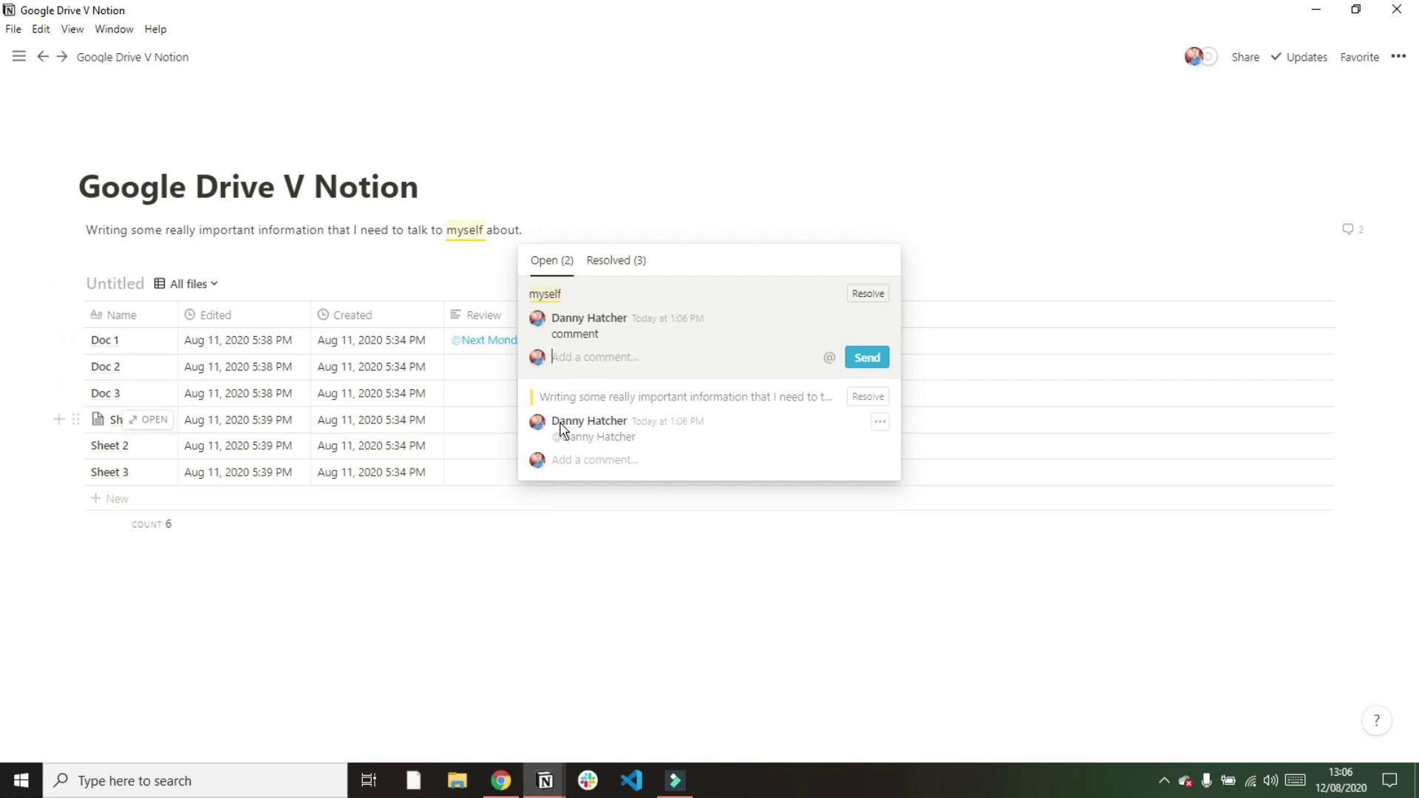
left_click(865, 397)
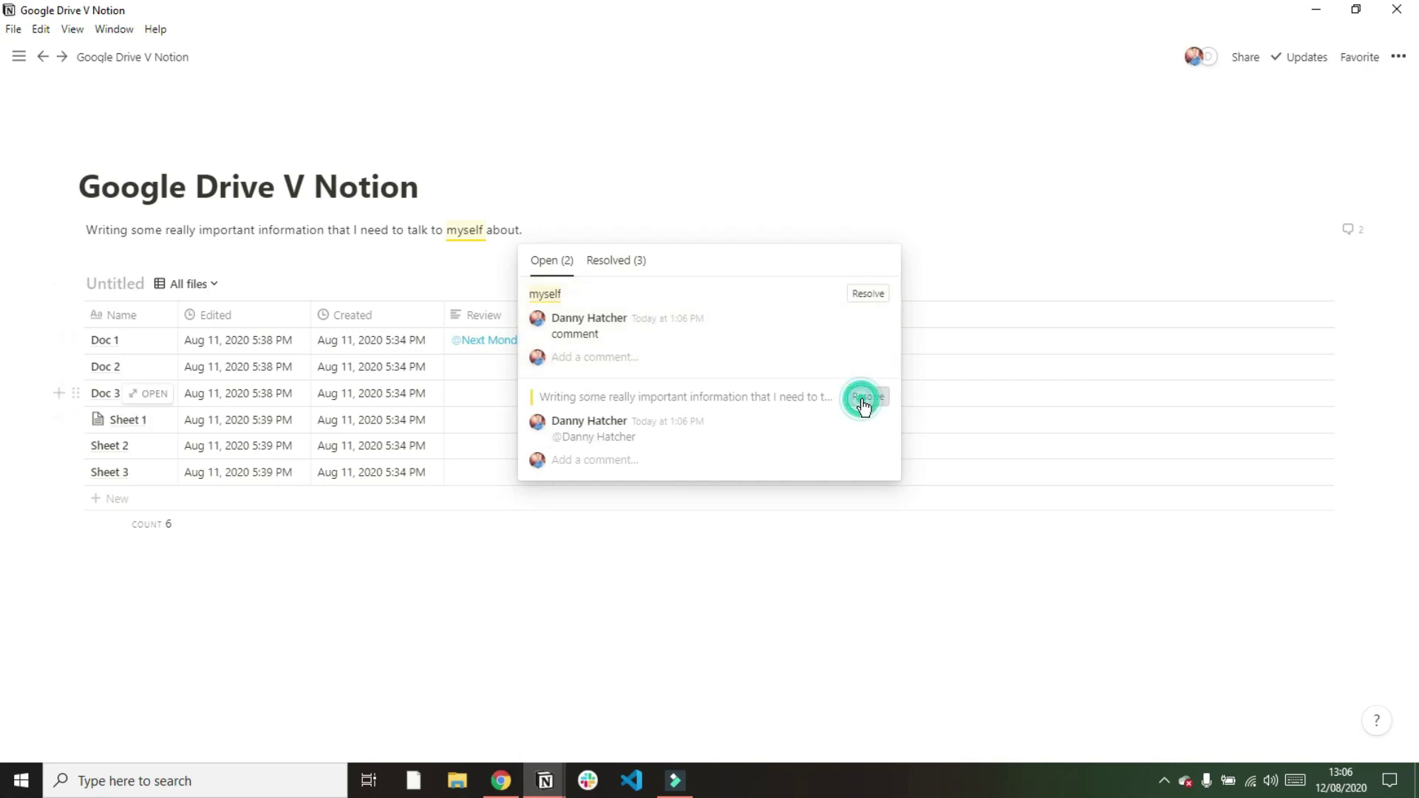
left_click(867, 294)
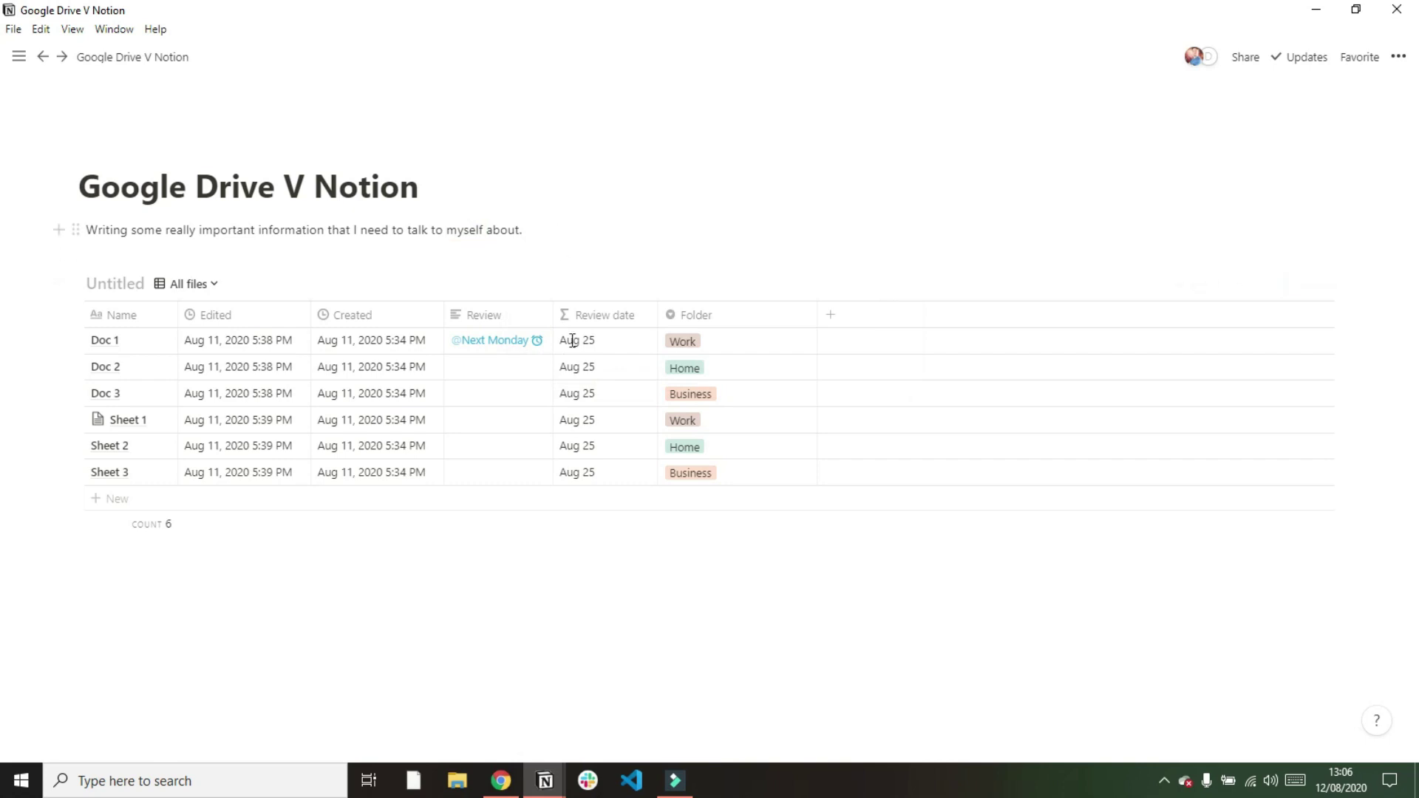
key("alt+Tab")
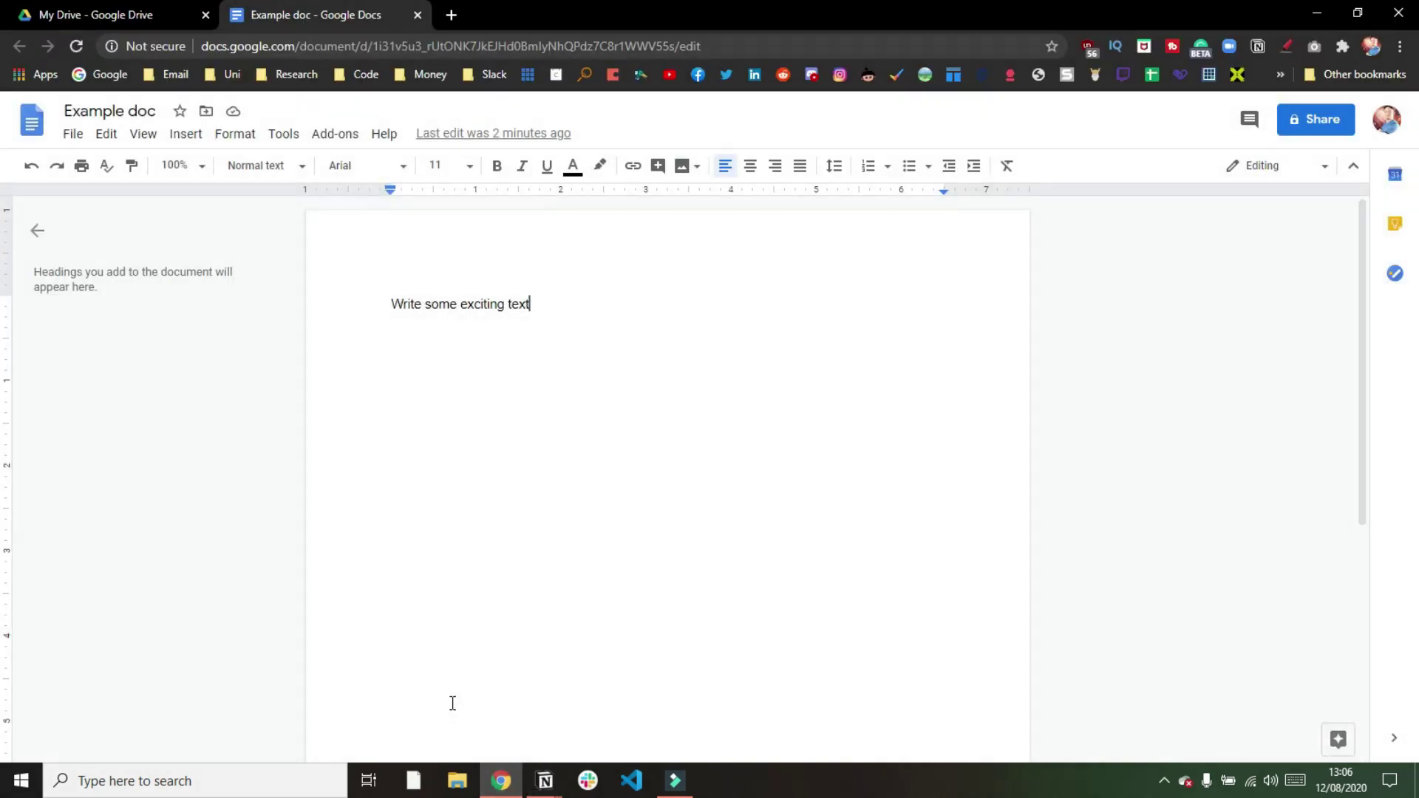
Close the Example doc tab, check Drive's Recent files, and bring Notion forward
left_click(418, 15)
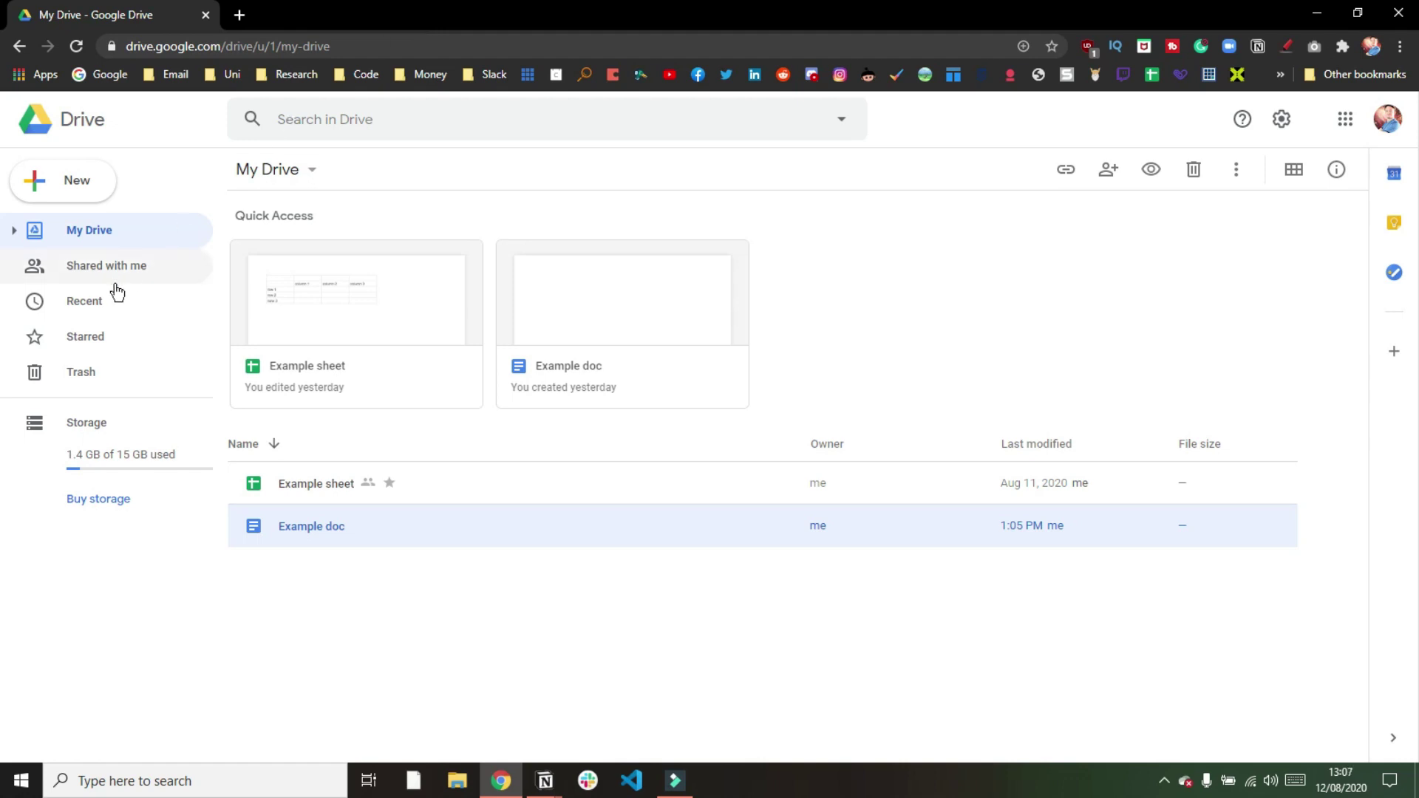
left_click(89, 305)
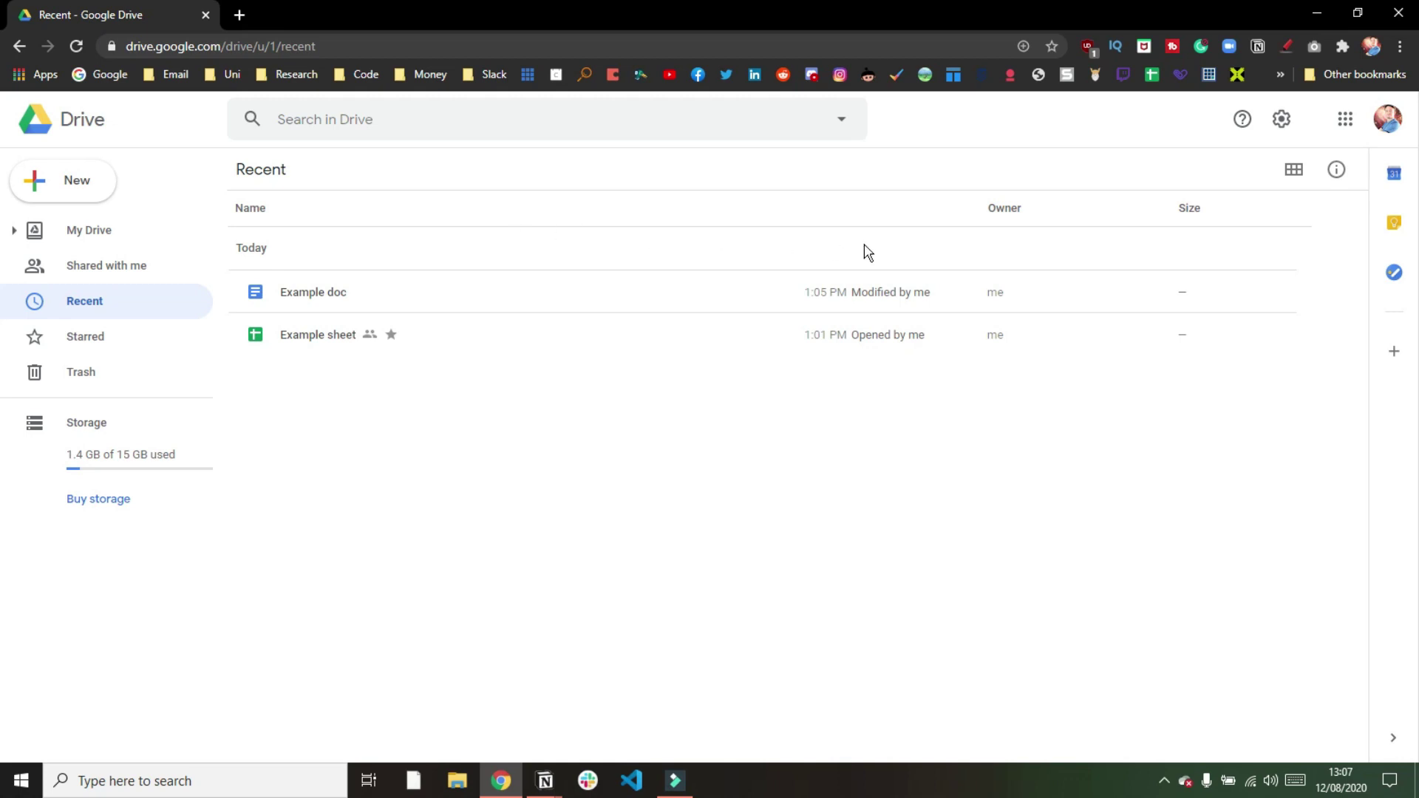
left_click(542, 780)
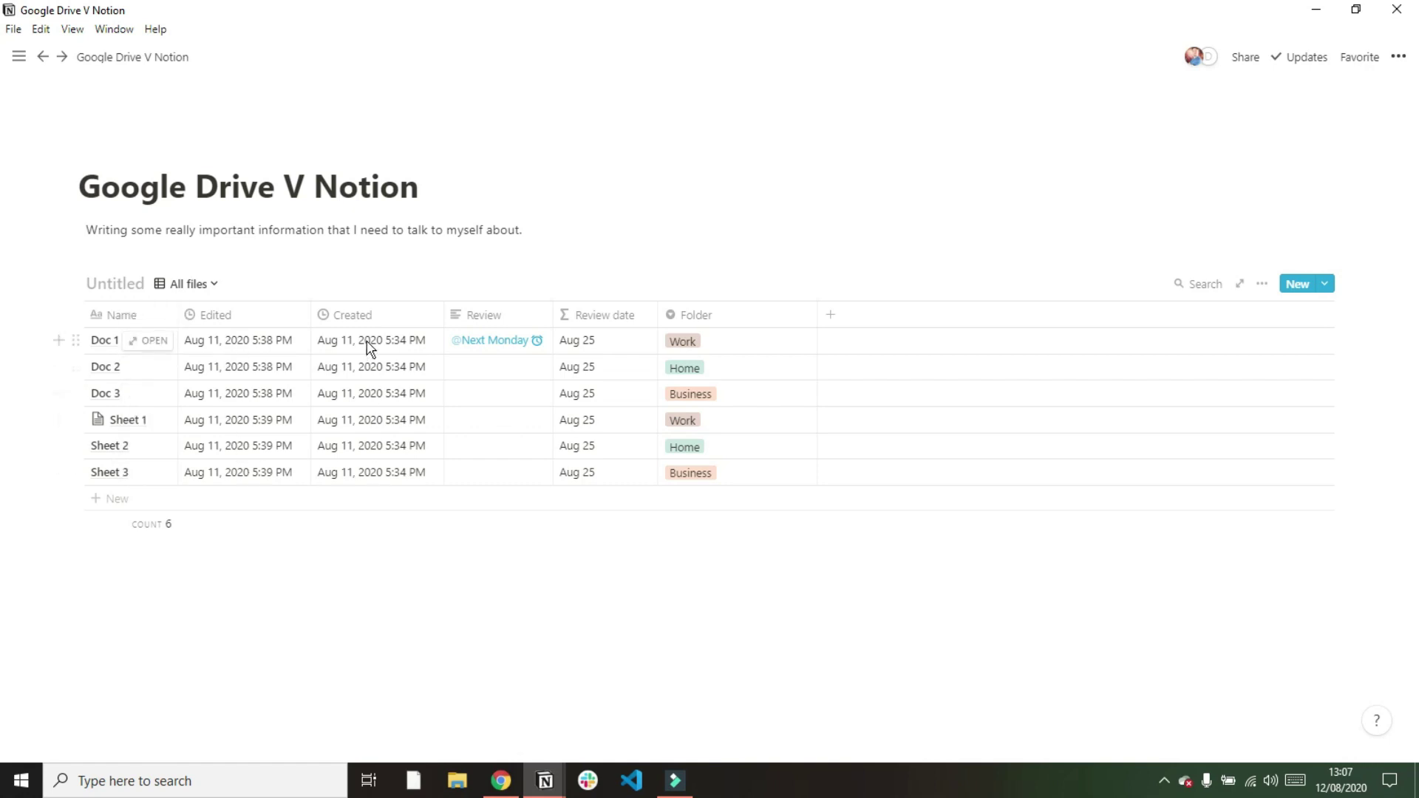
left_click(488, 346)
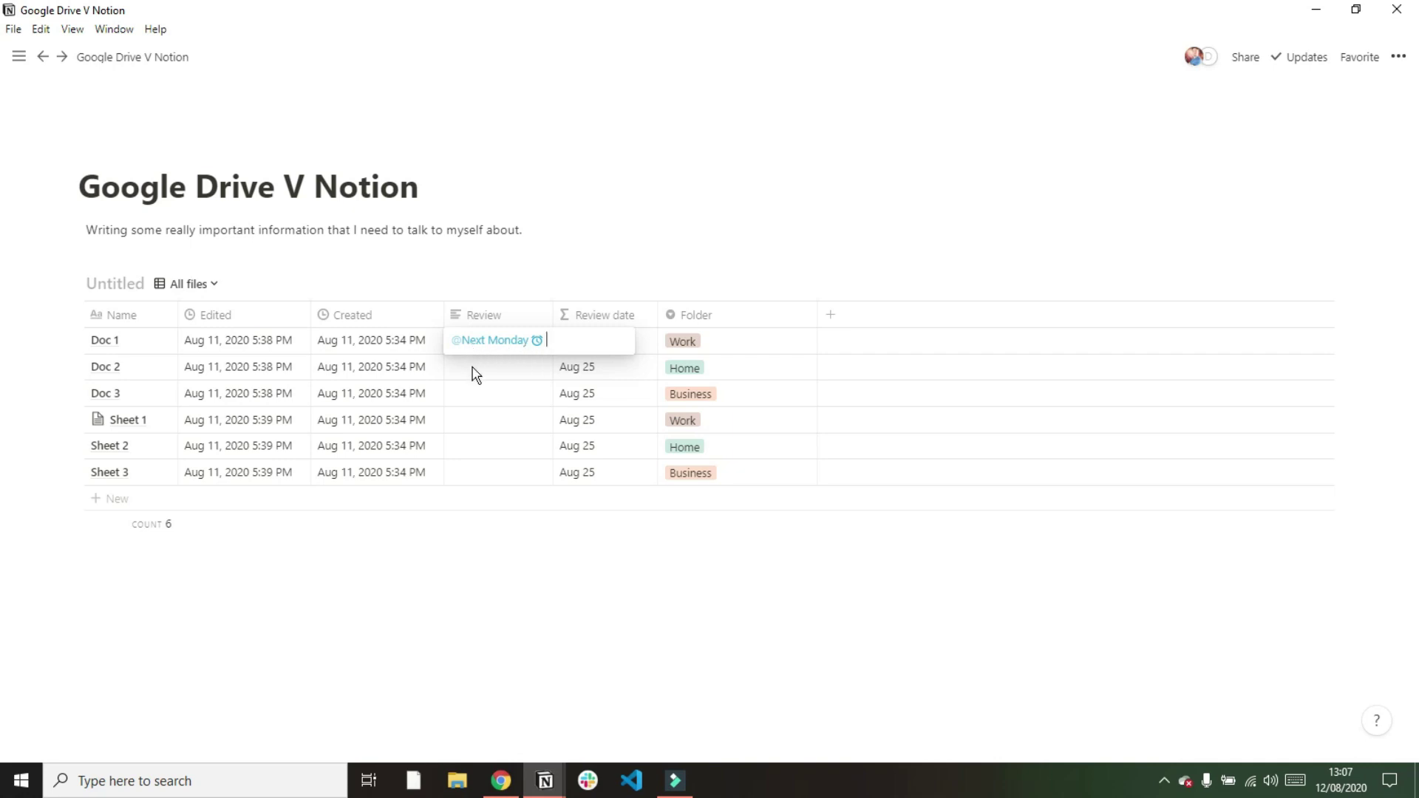
left_click(473, 342)
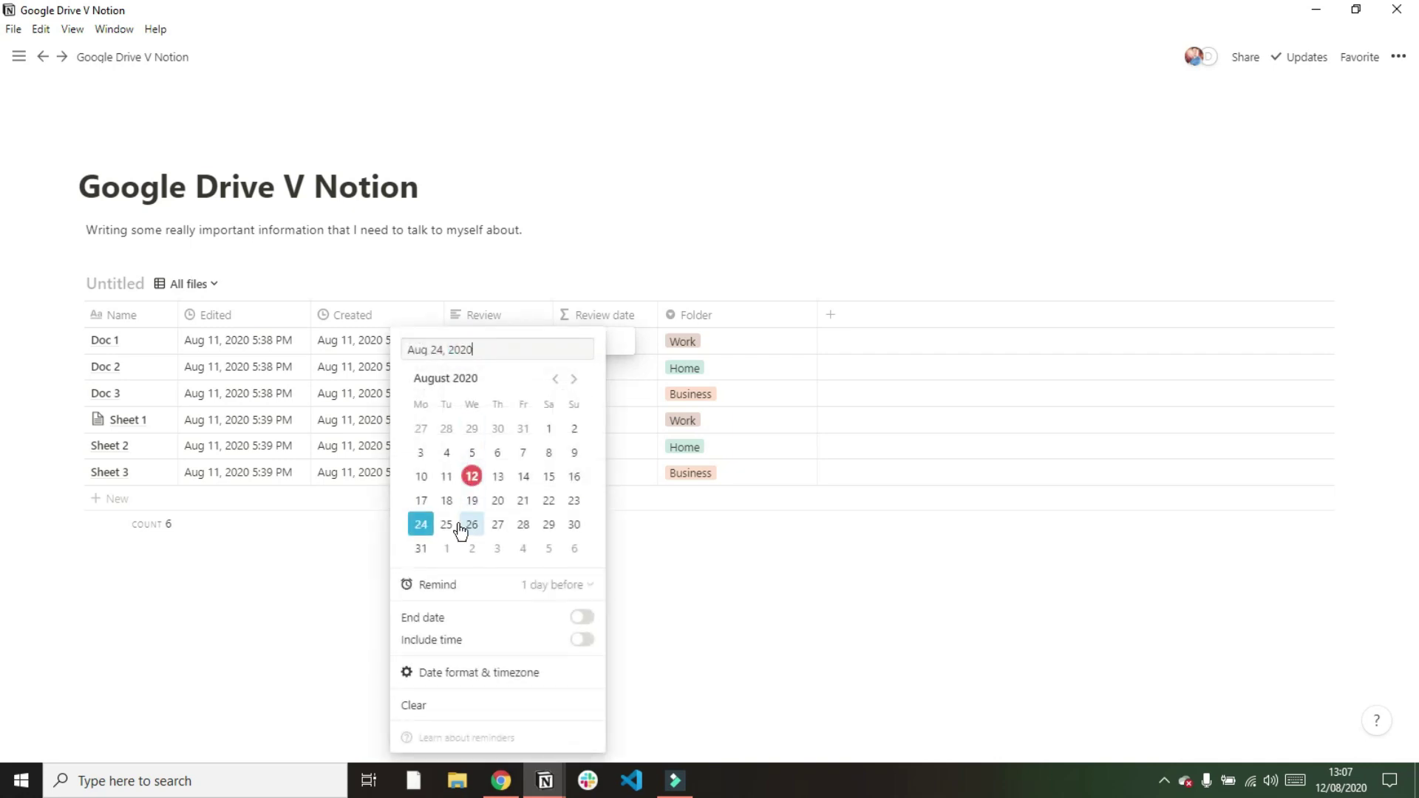
left_click(663, 538)
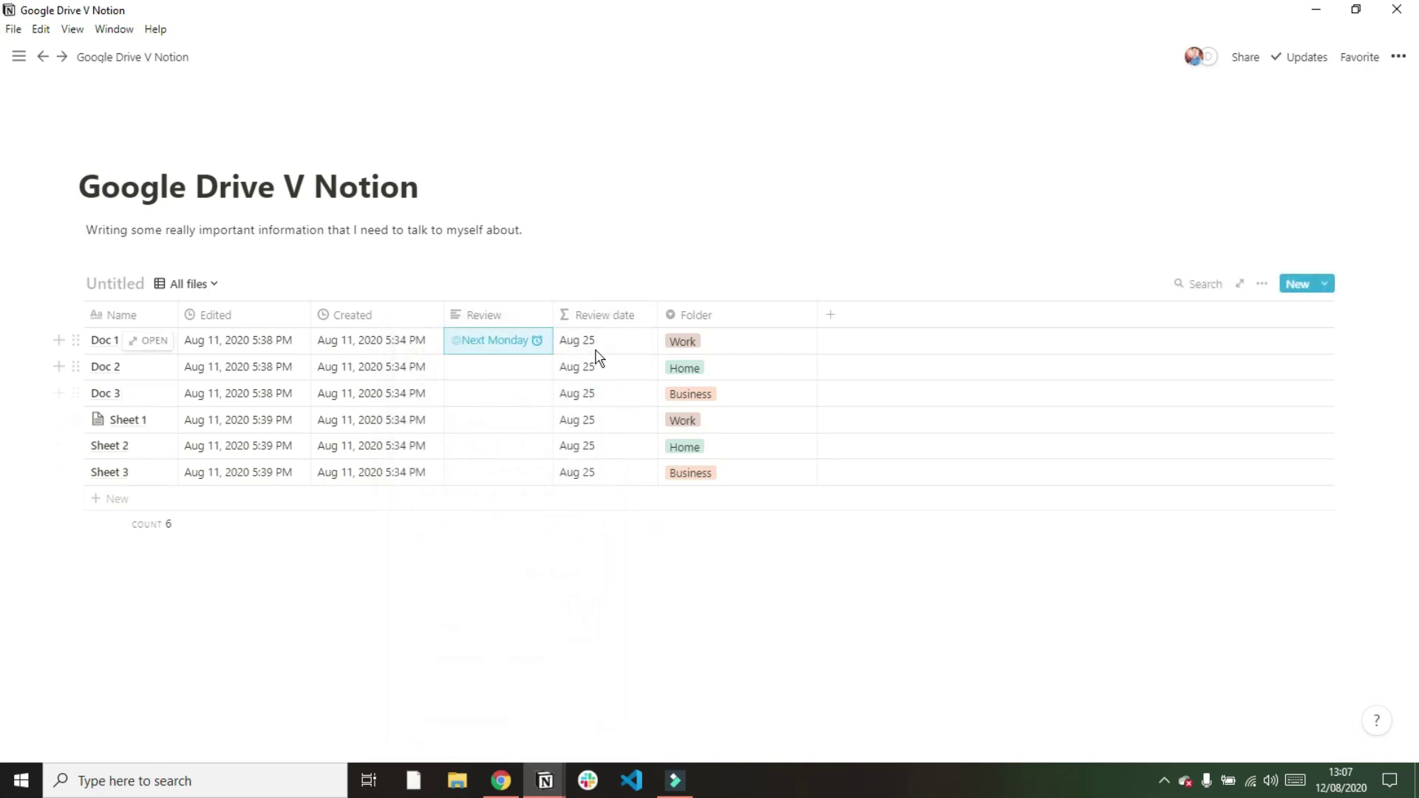
left_click(595, 346)
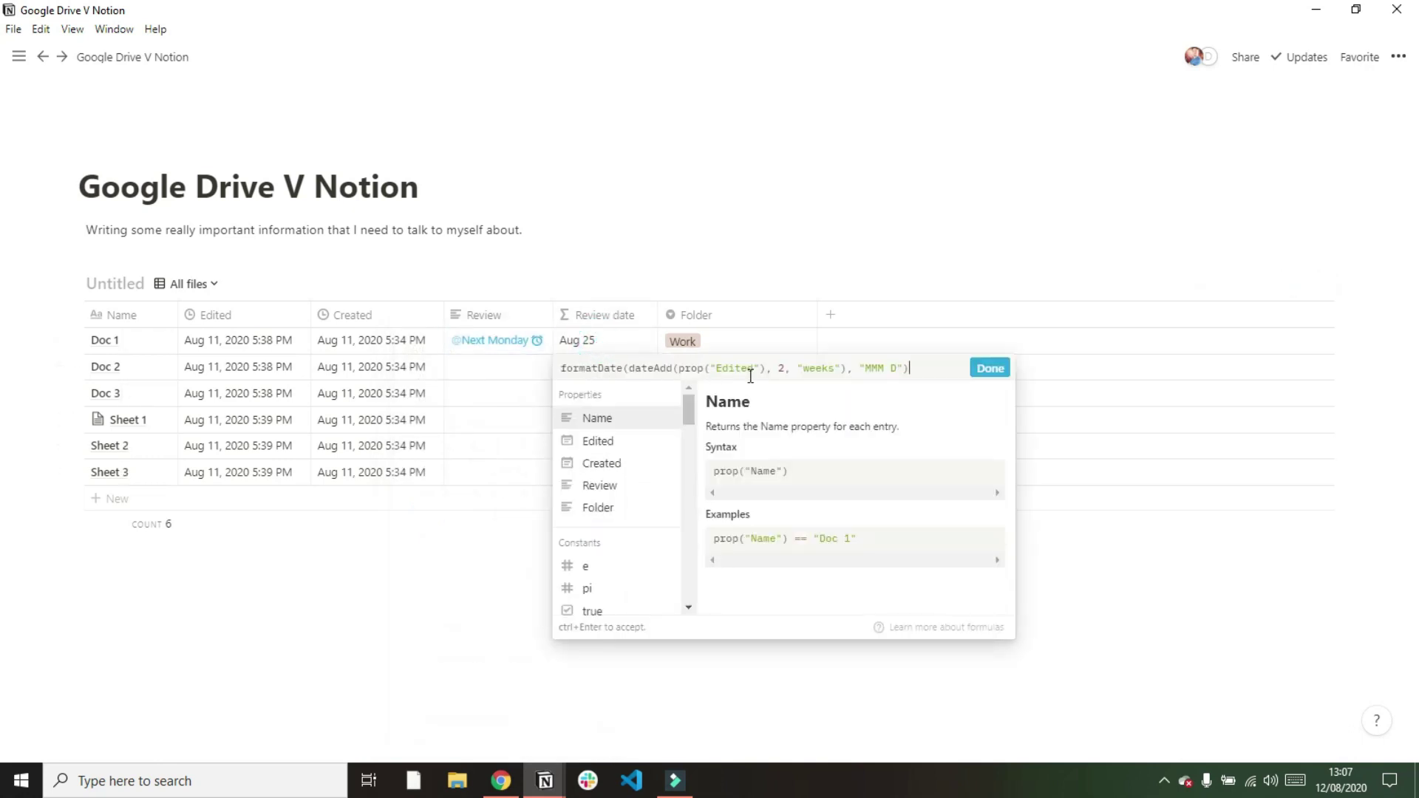
left_click(994, 369)
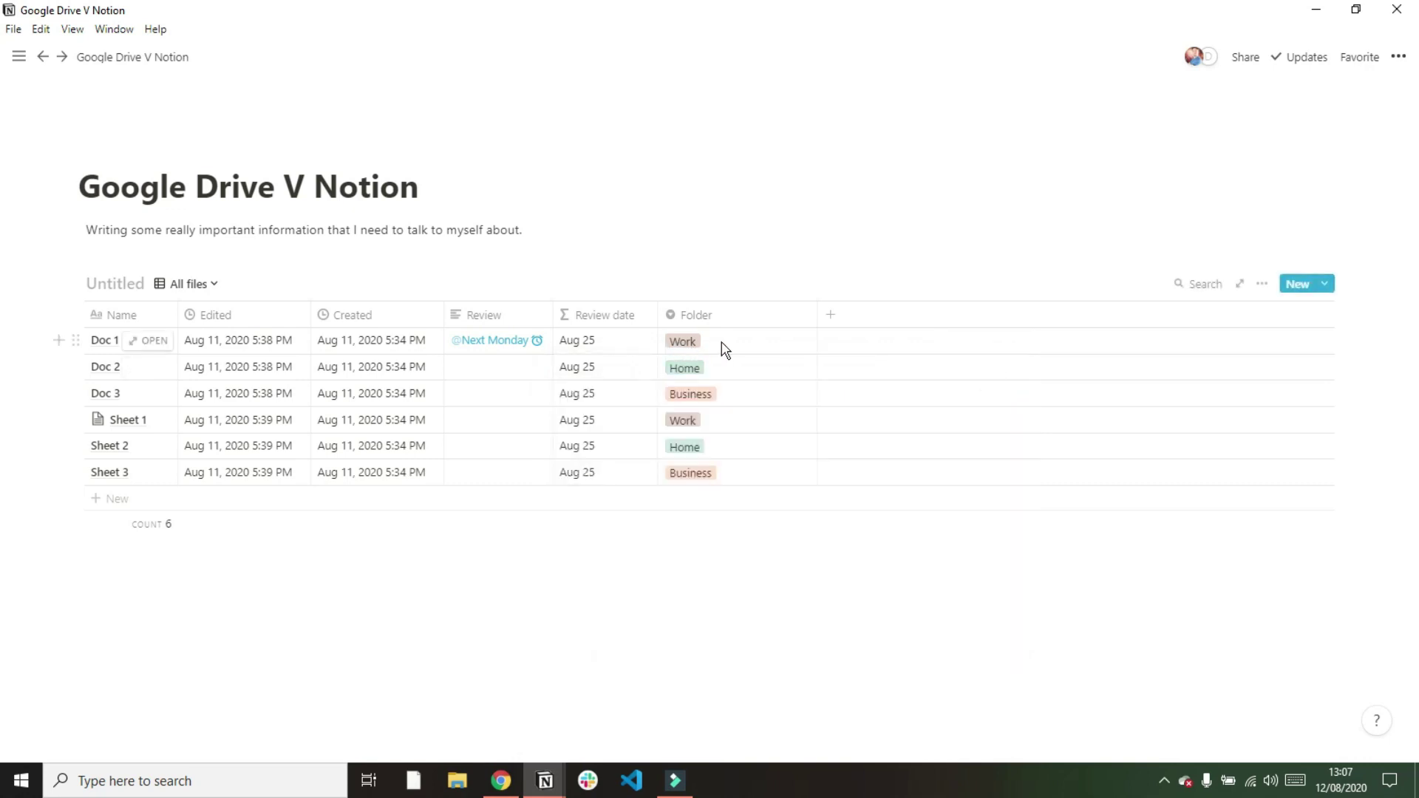
left_click(1261, 284)
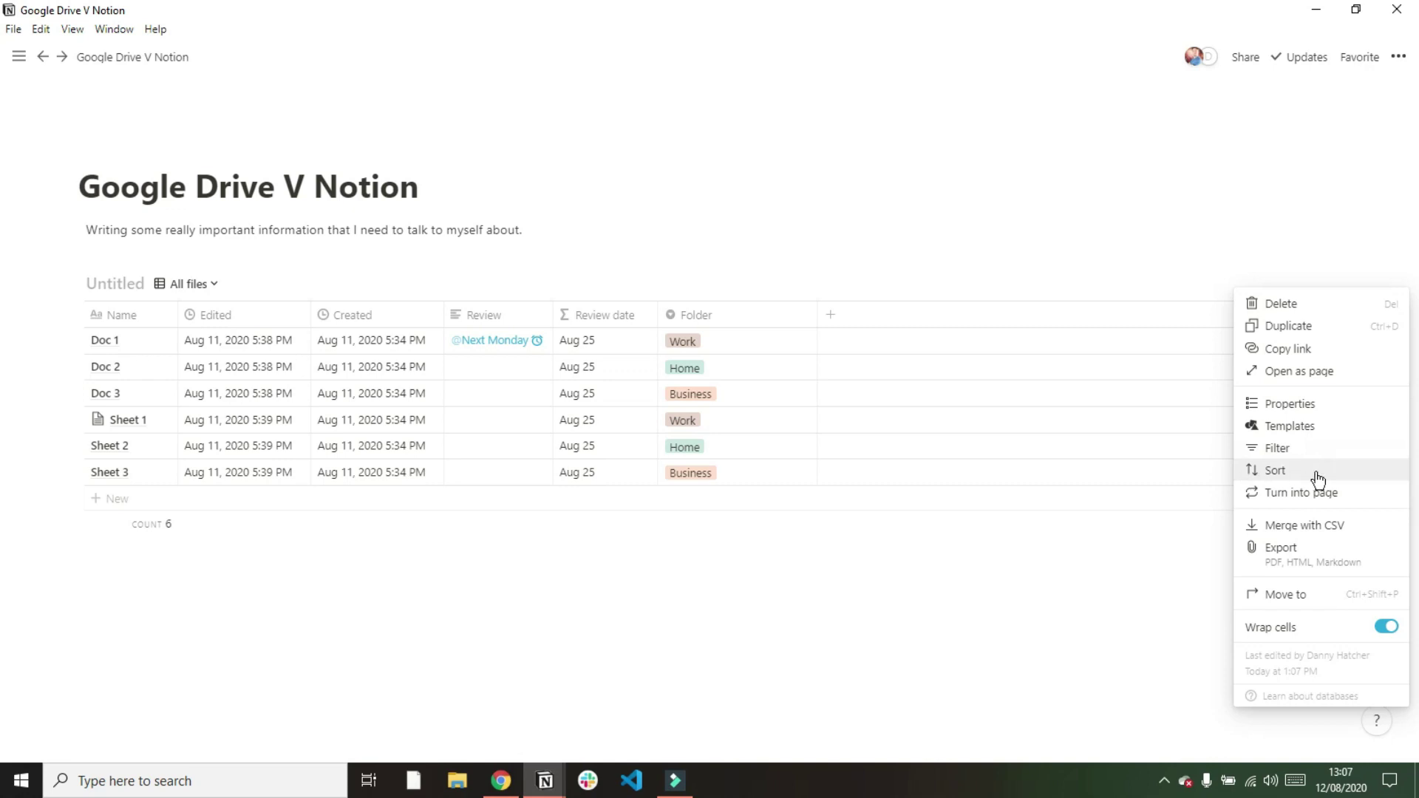
left_click(954, 415)
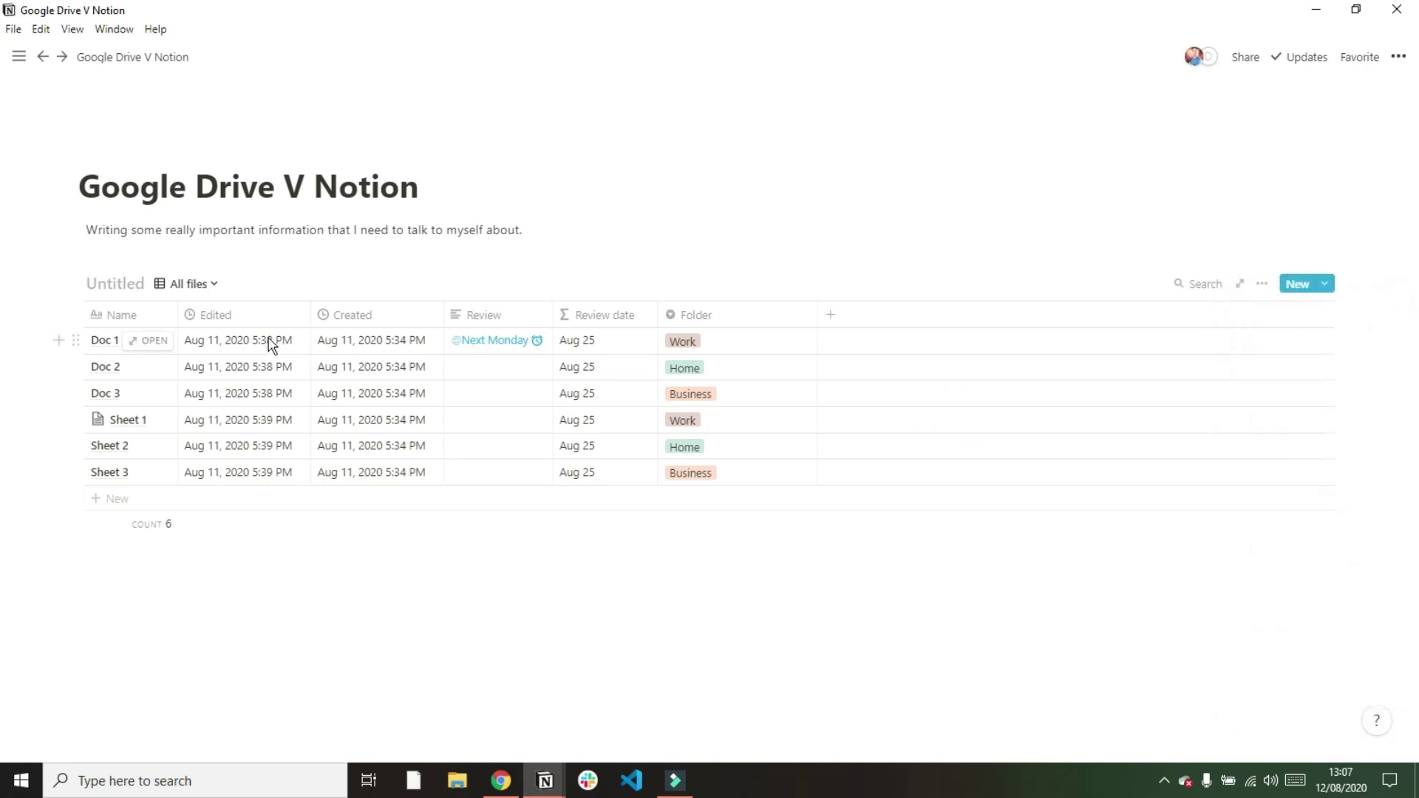
Open Sheet 1, name the first Information sheet row 'add', and add a block below the table
left_click(145, 422)
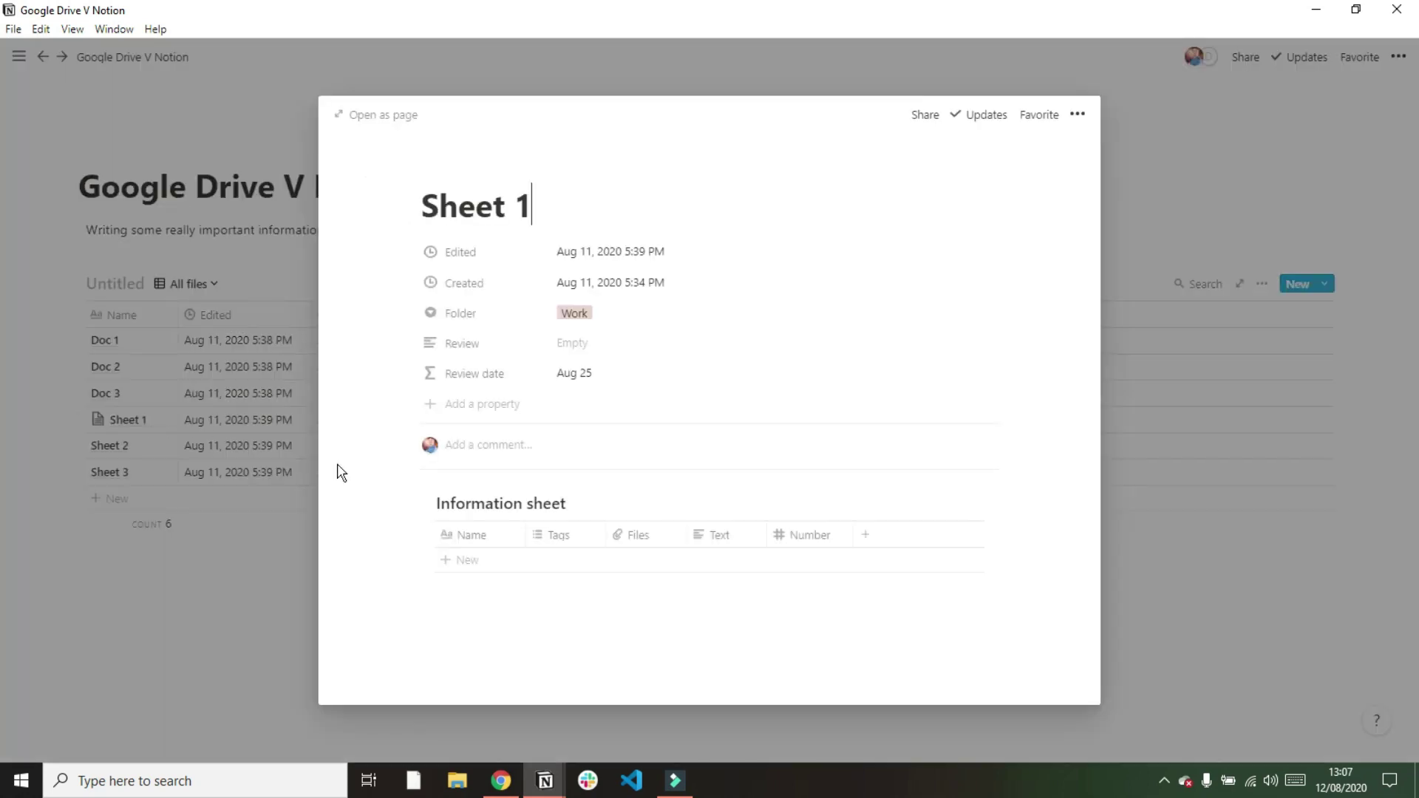
left_click(445, 563)
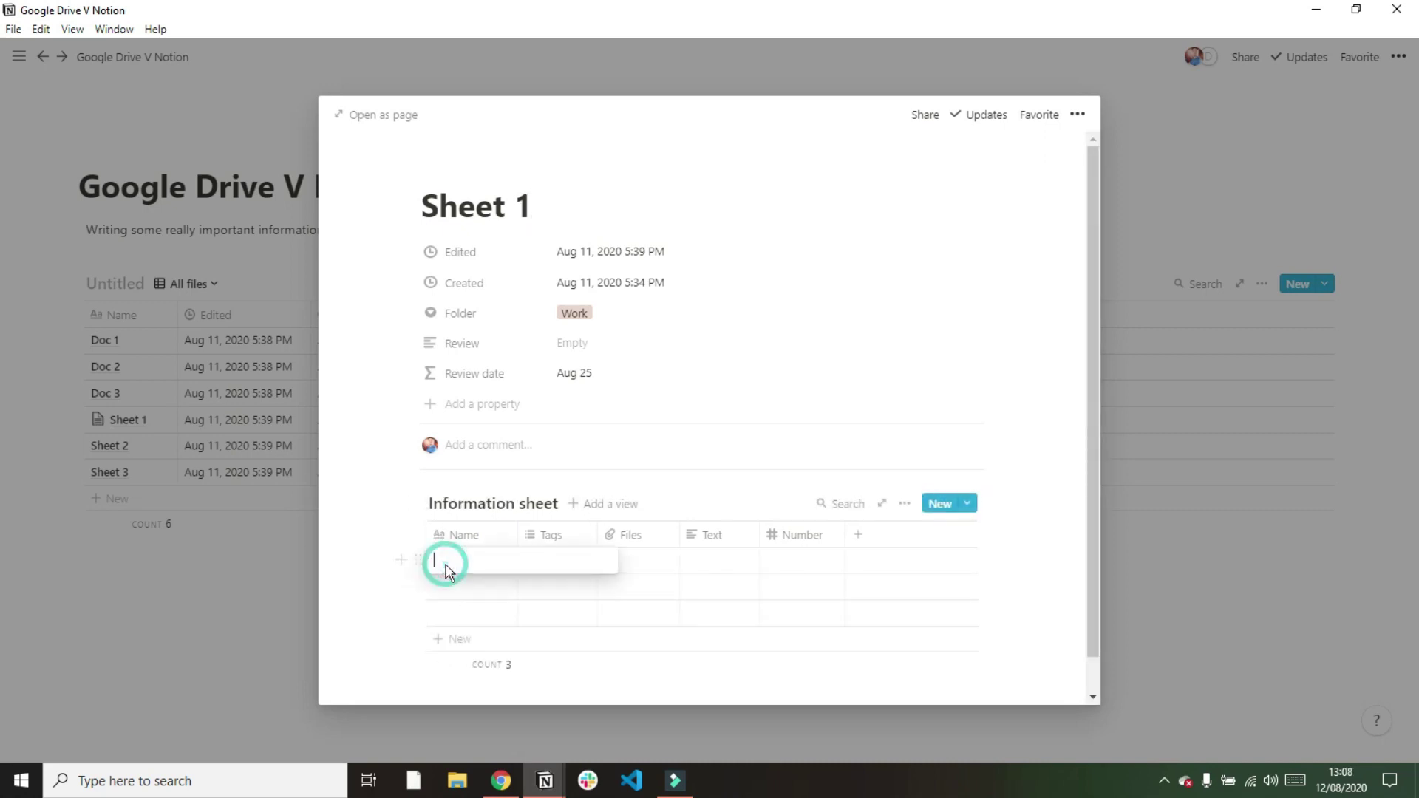
type("add")
key("Return")
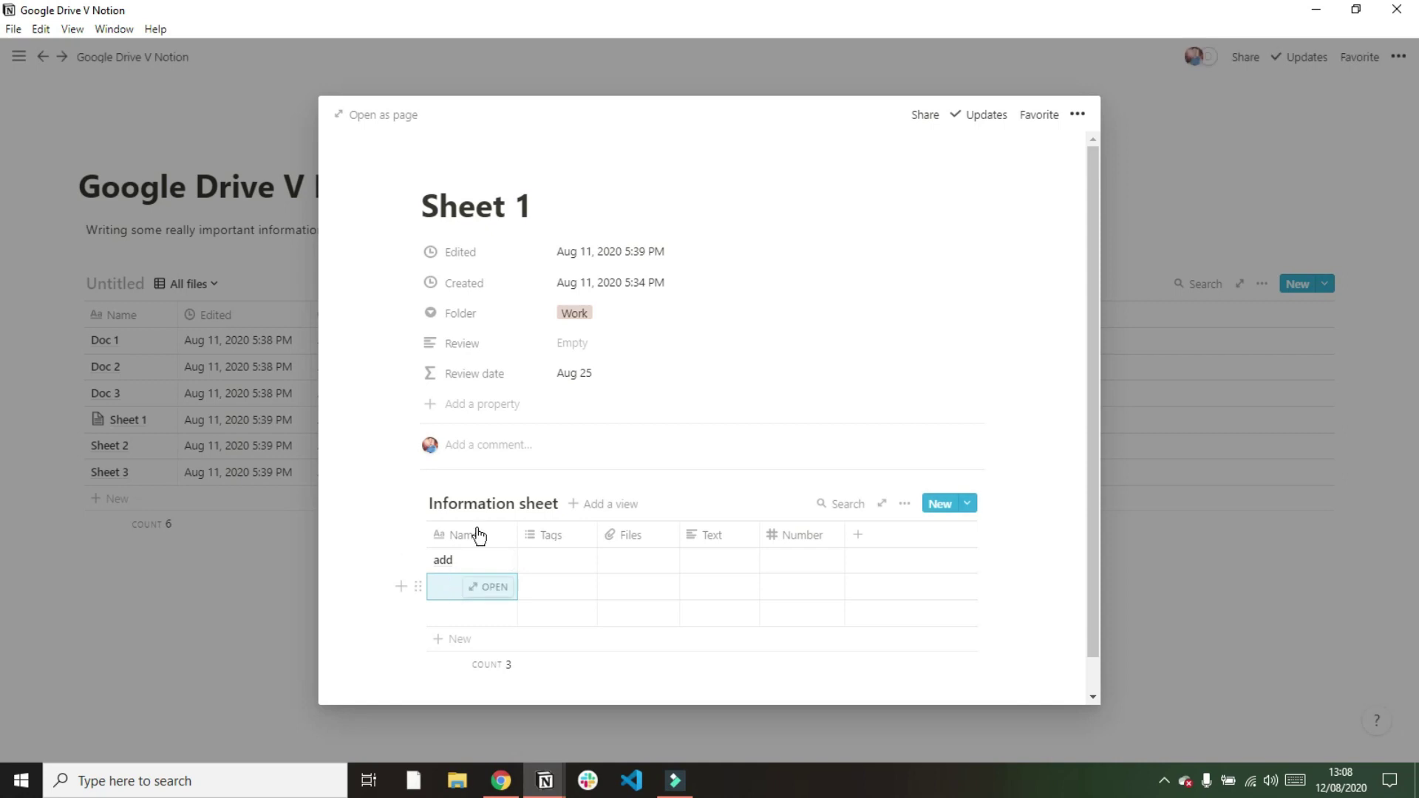
left_click(485, 494)
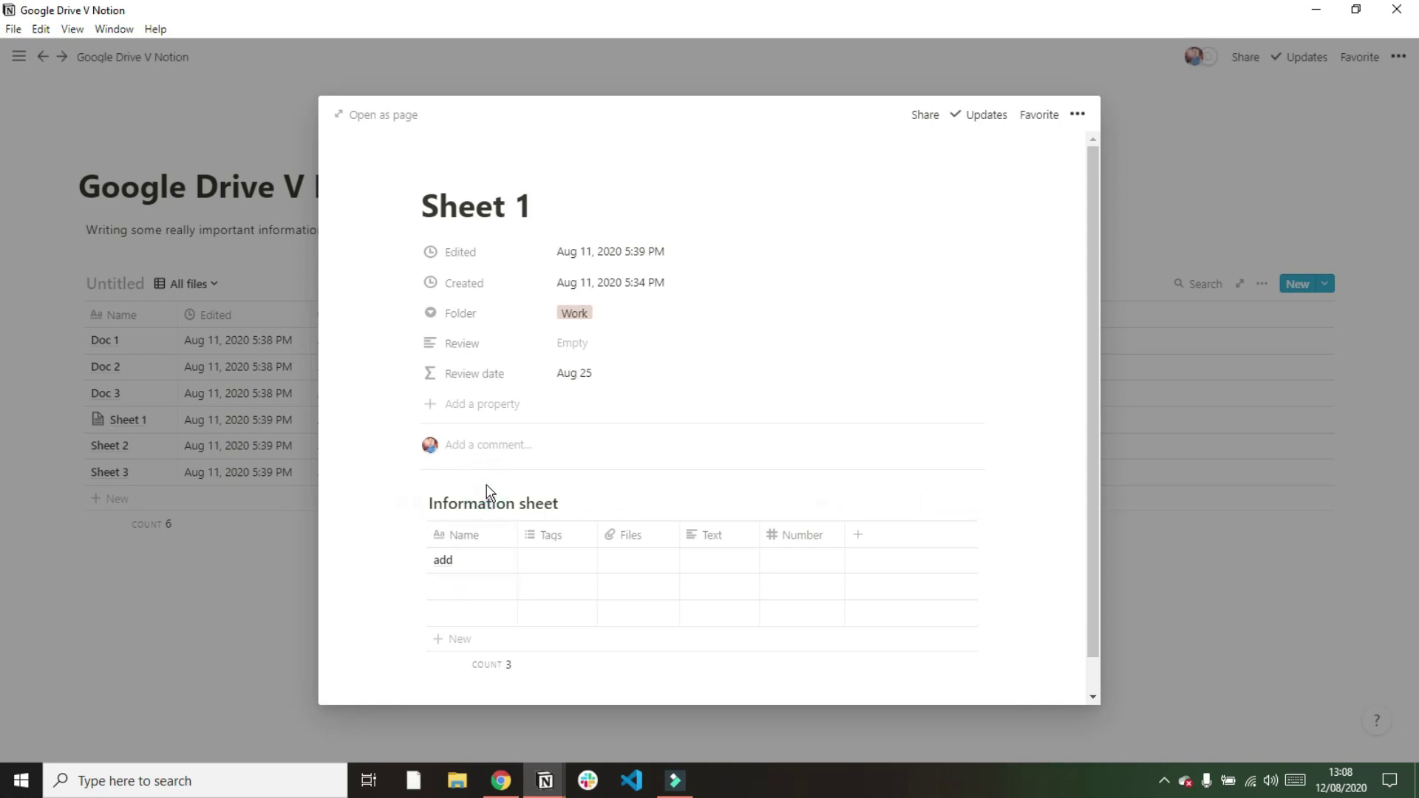
scroll(485, 491, "down", 1)
left_click(476, 663)
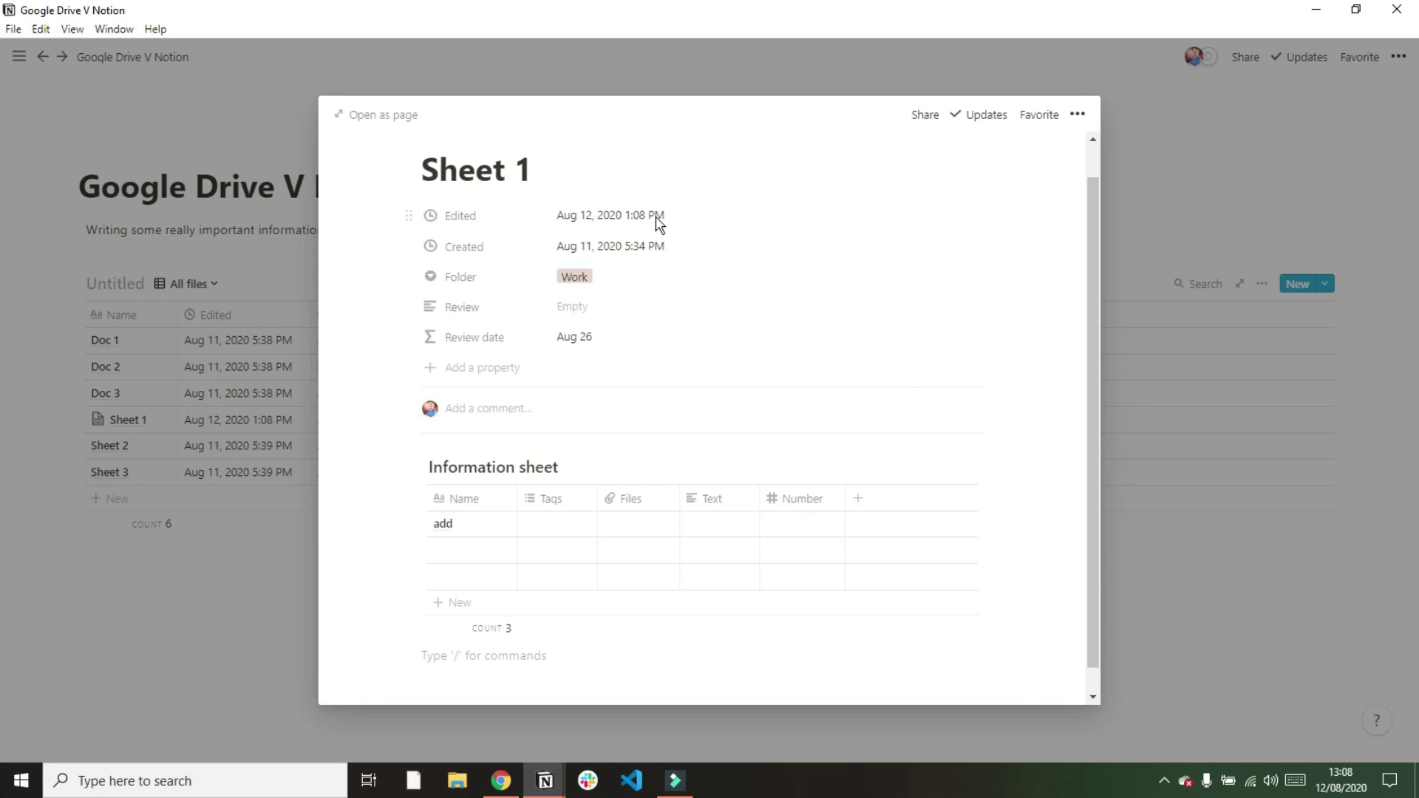
Close the Sheet 1 preview and sort the file table by Edited, descending
left_click(309, 256)
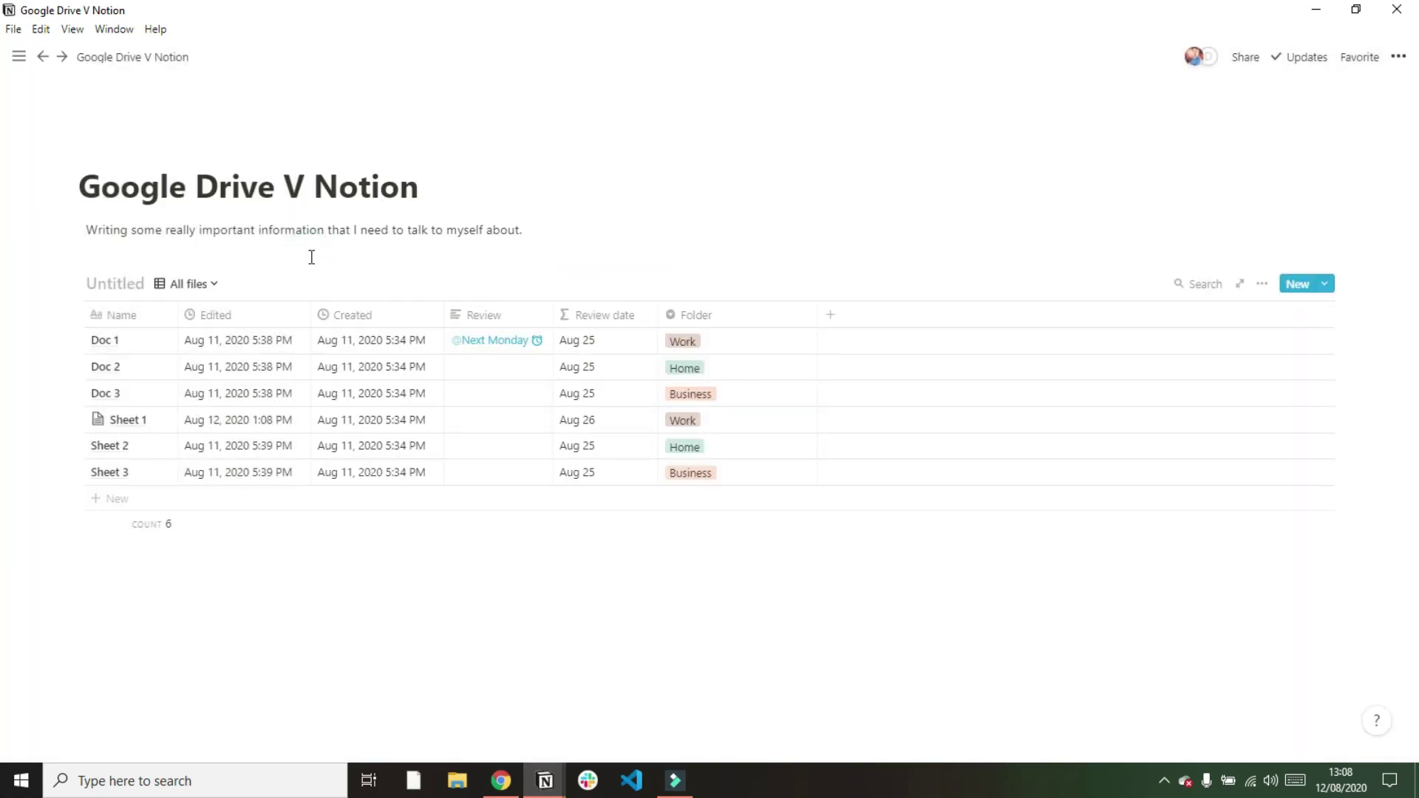
left_click(1267, 288)
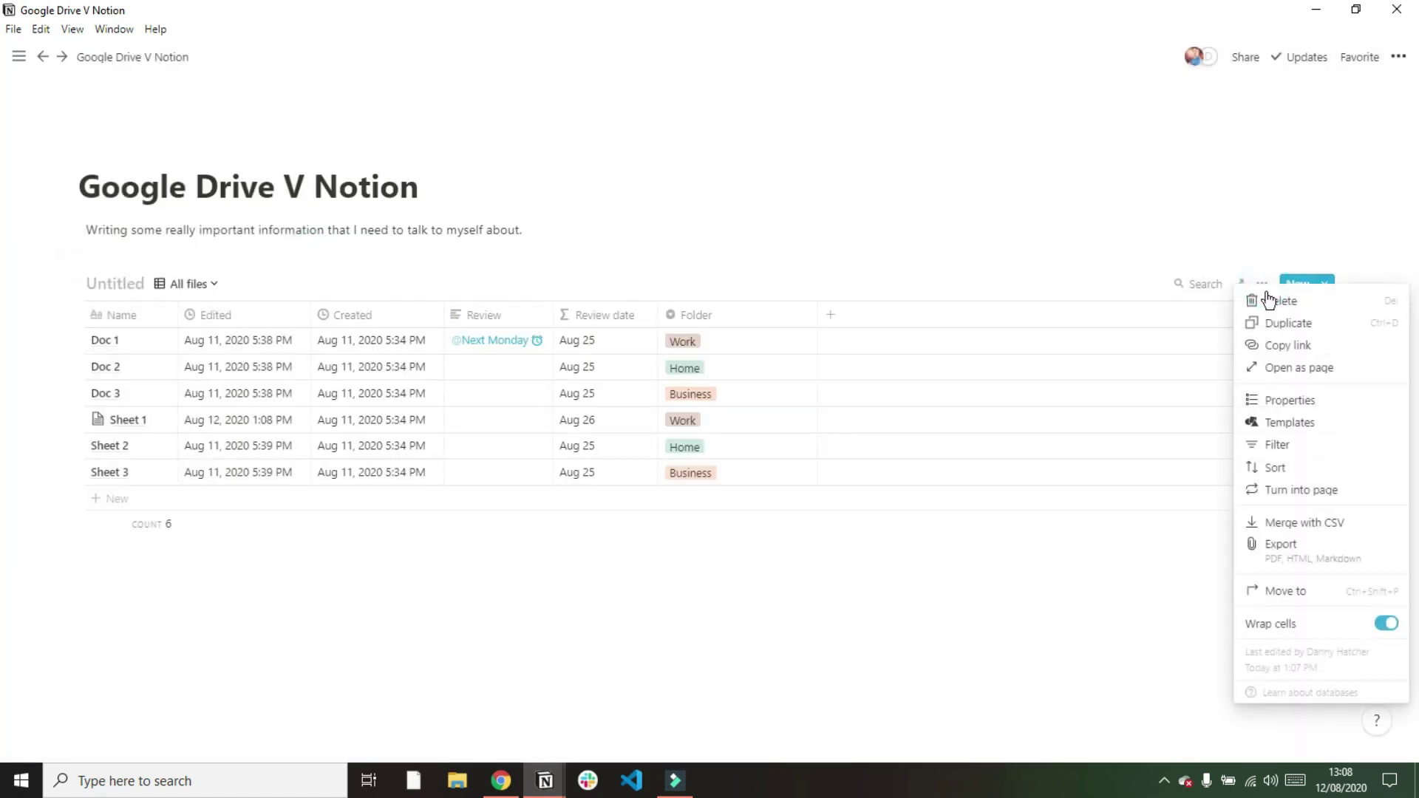
left_click(1282, 467)
left_click(1130, 427)
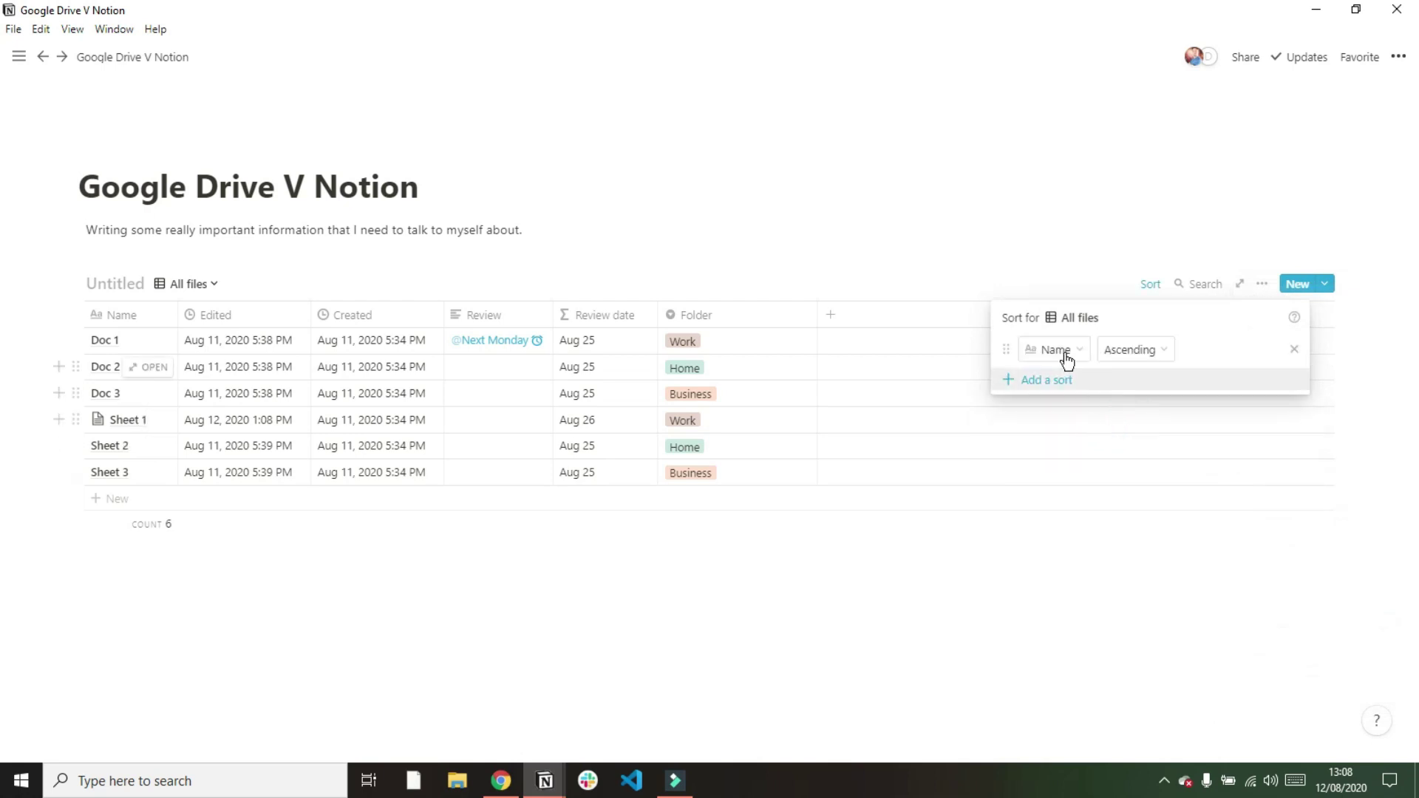
left_click(1064, 353)
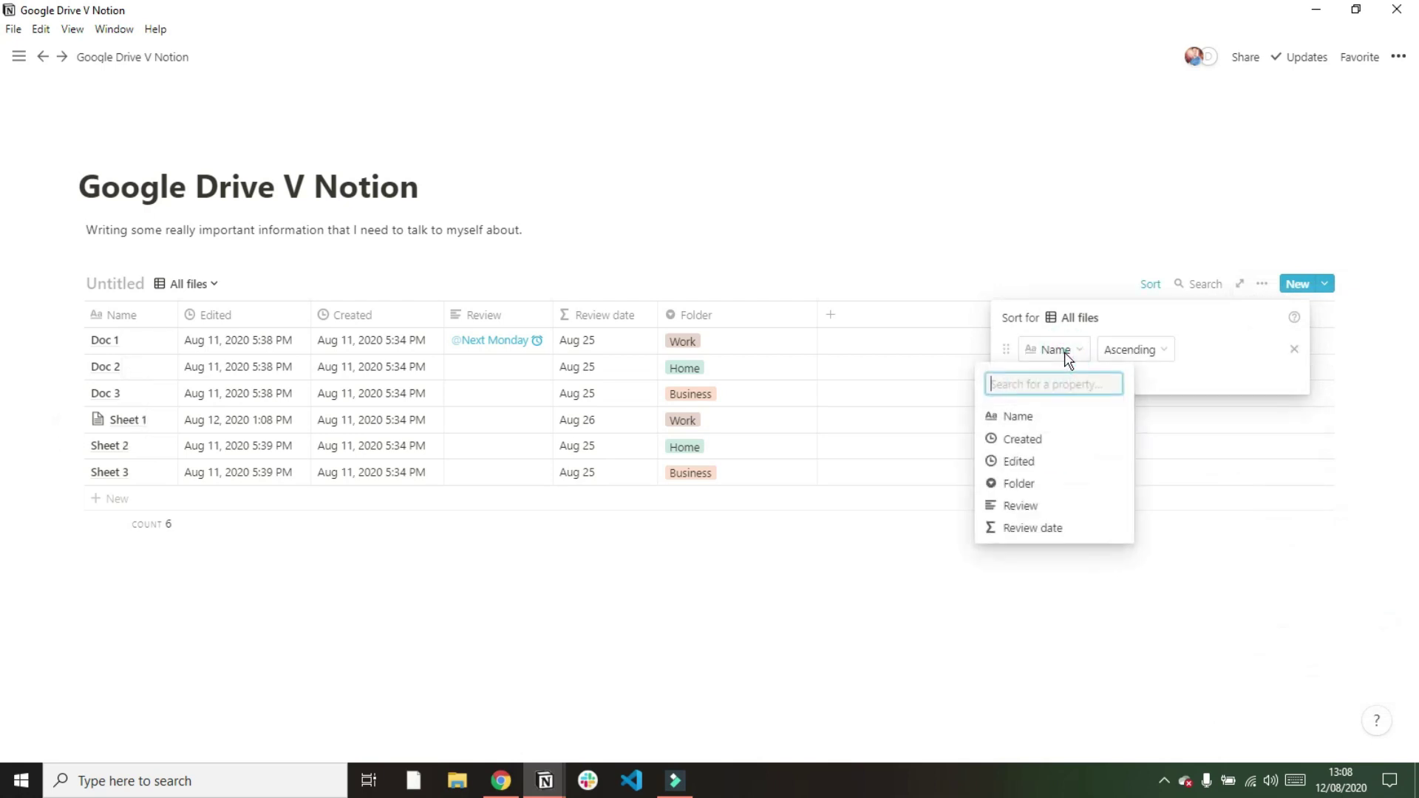
left_click(1058, 462)
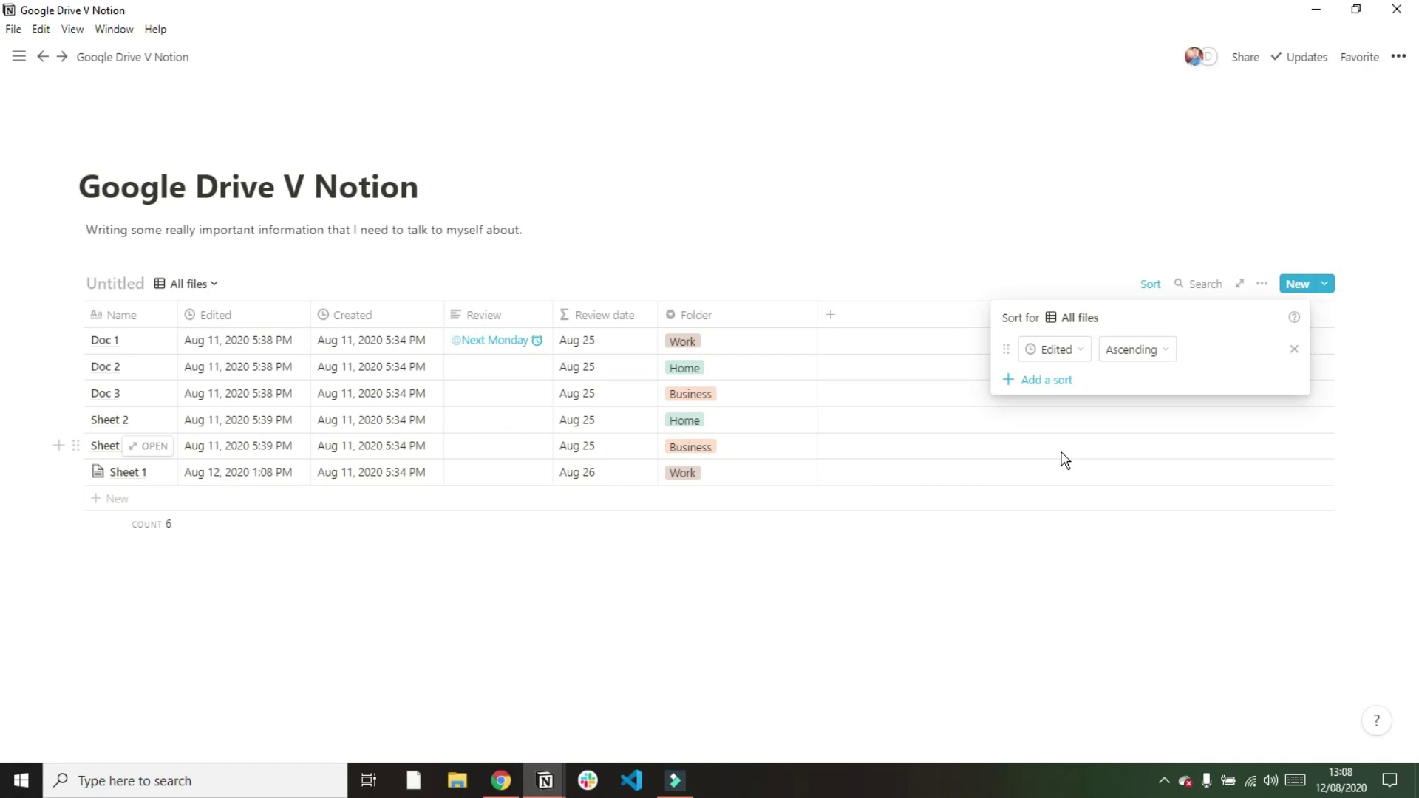
left_click(1141, 351)
left_click(1136, 403)
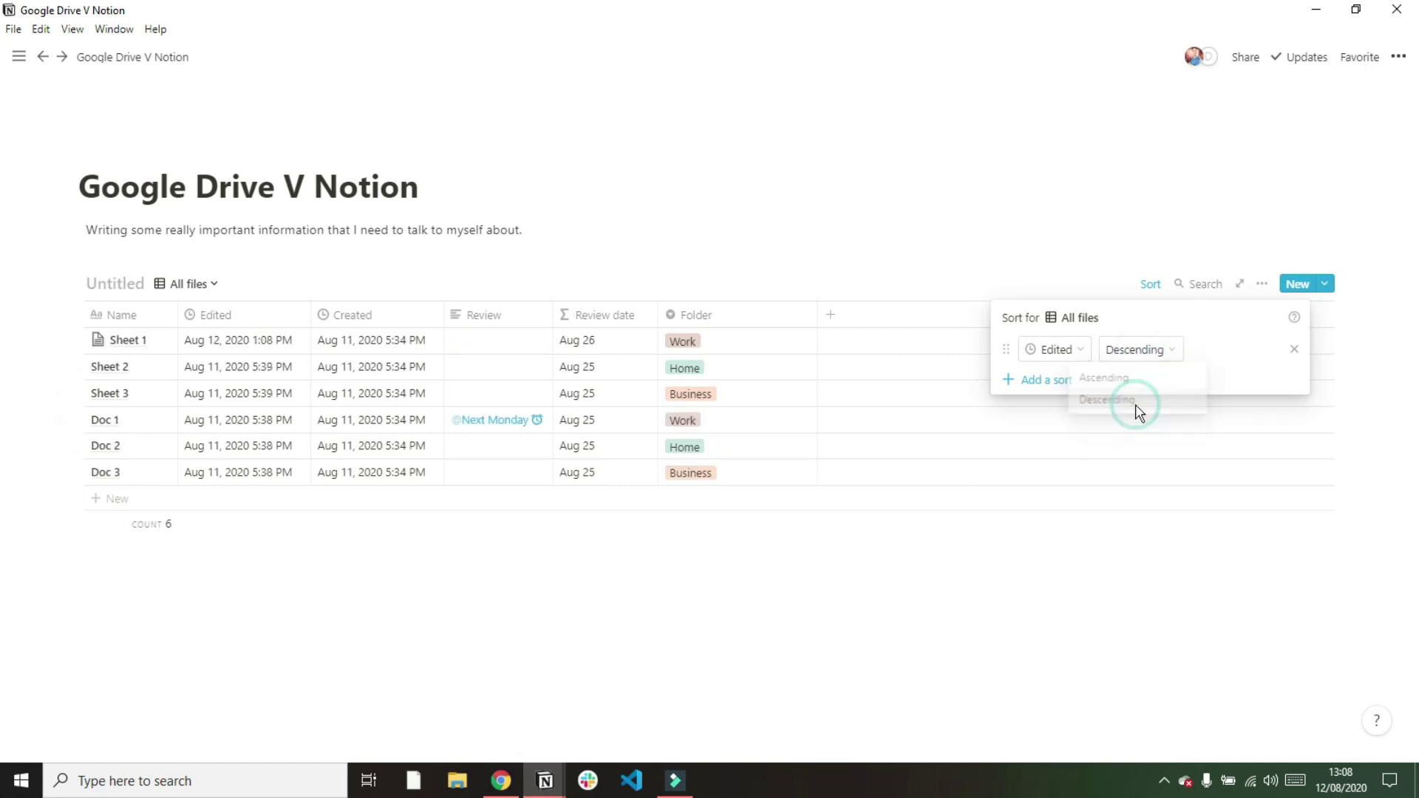
left_click(875, 256)
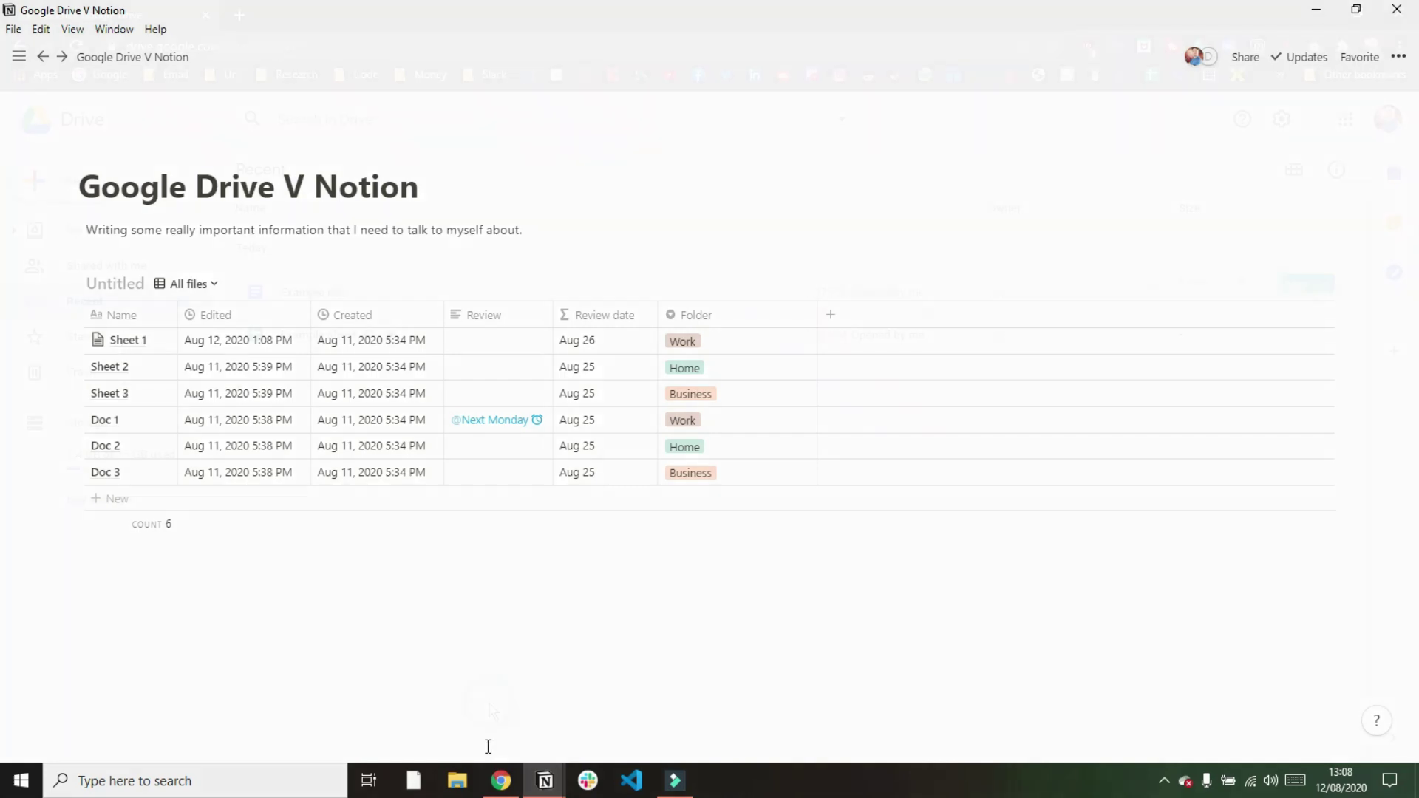
In Google Drive, create a folder named 'New folder'
left_click(501, 781)
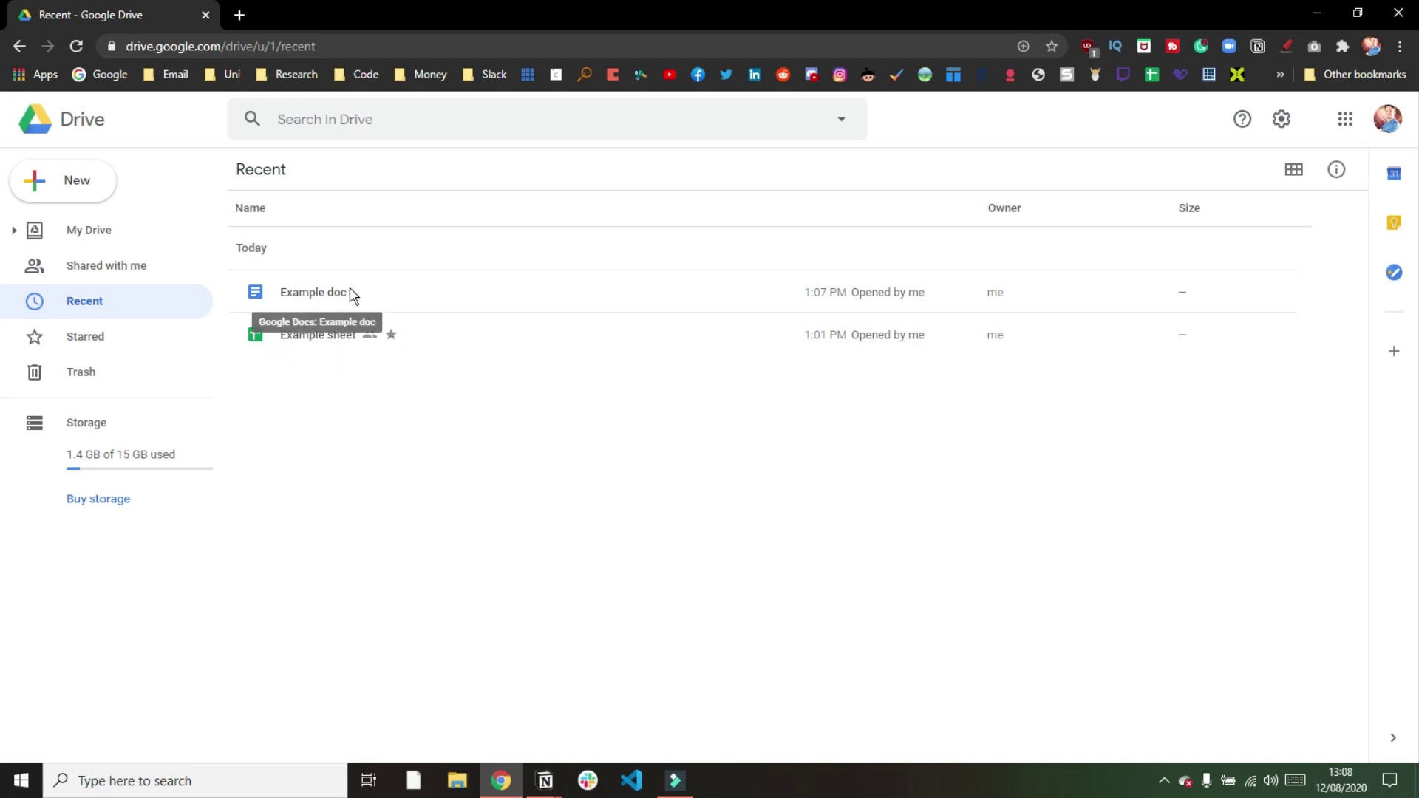
left_click(67, 188)
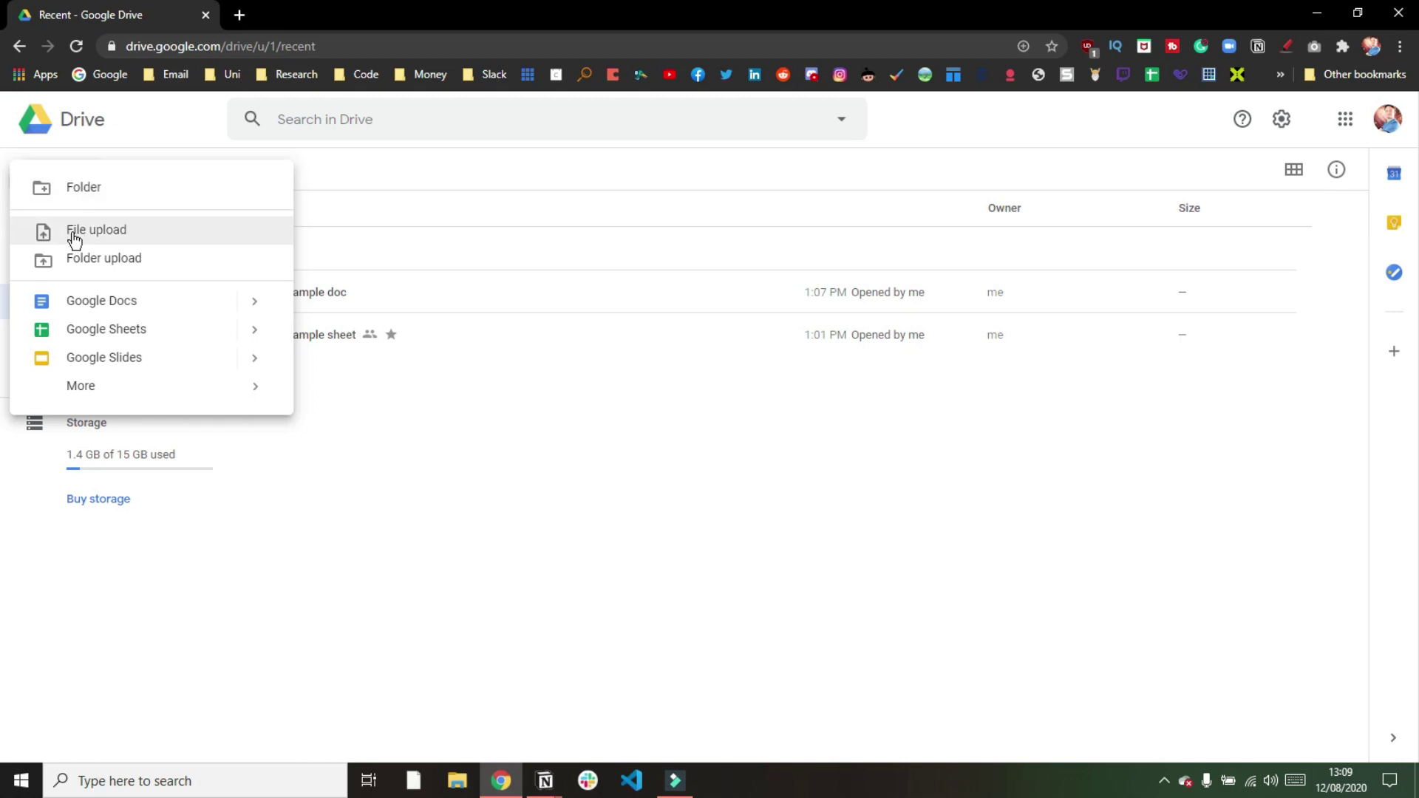
left_click(135, 202)
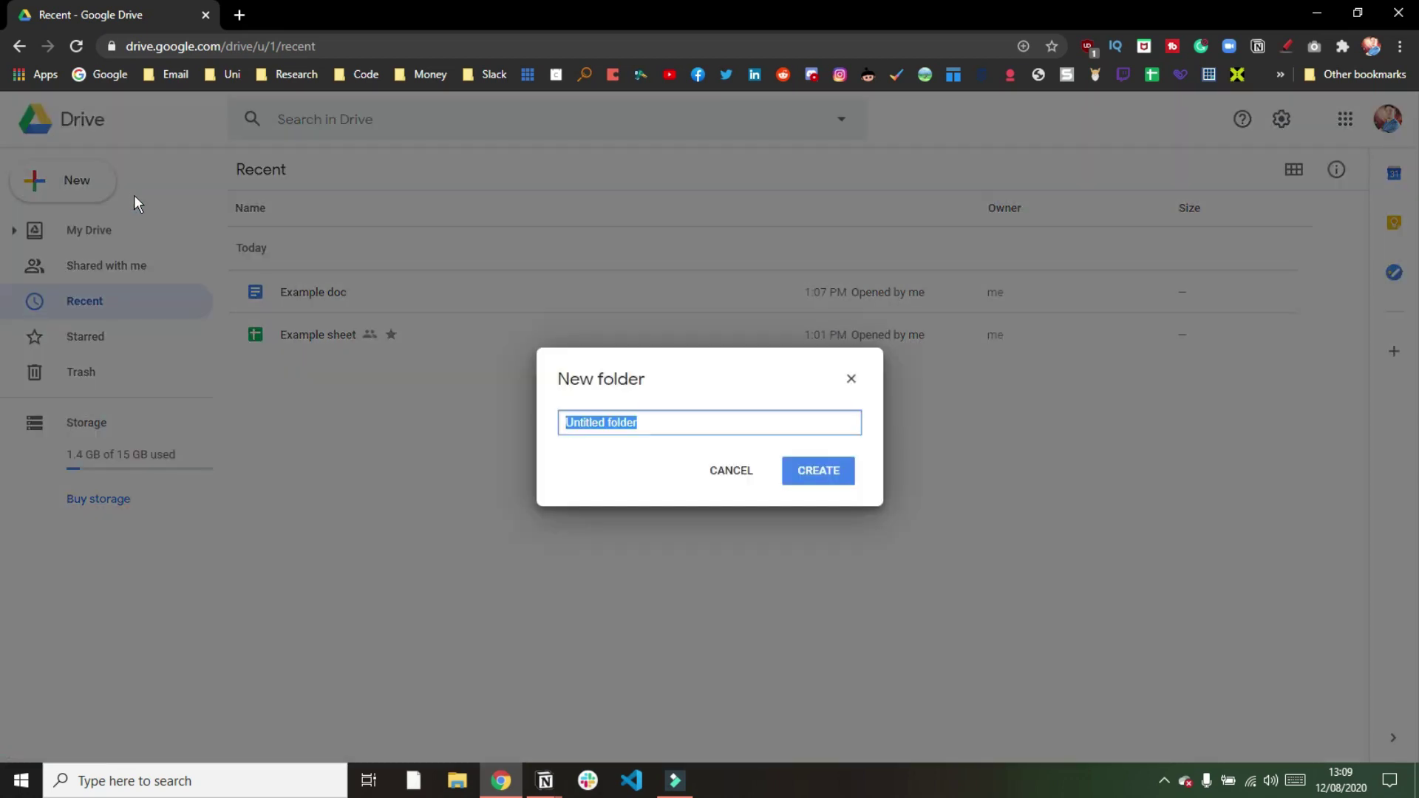
type("New fild")
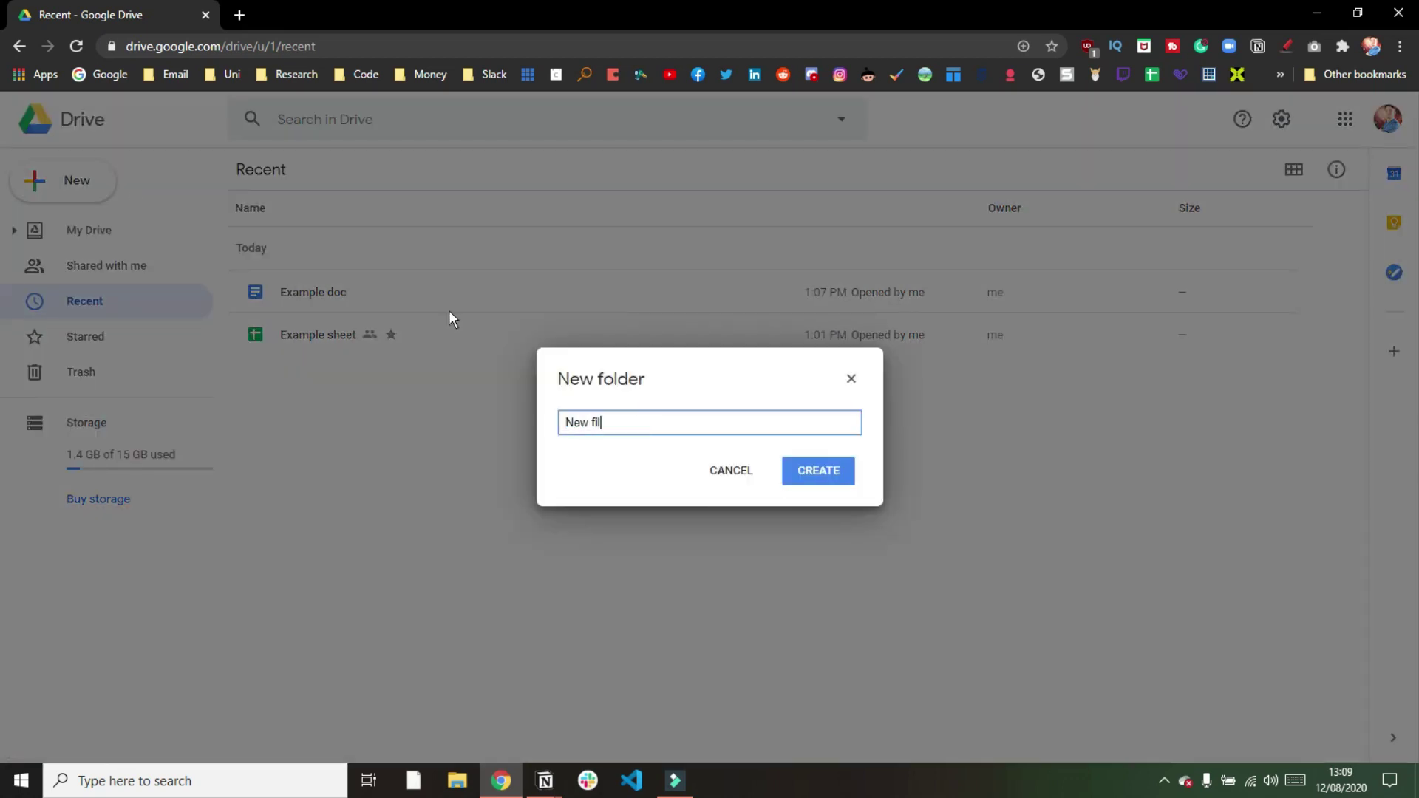
key("BackSpace")
key("BackSpace")
key("BackSpace")
type("older")
key("Return")
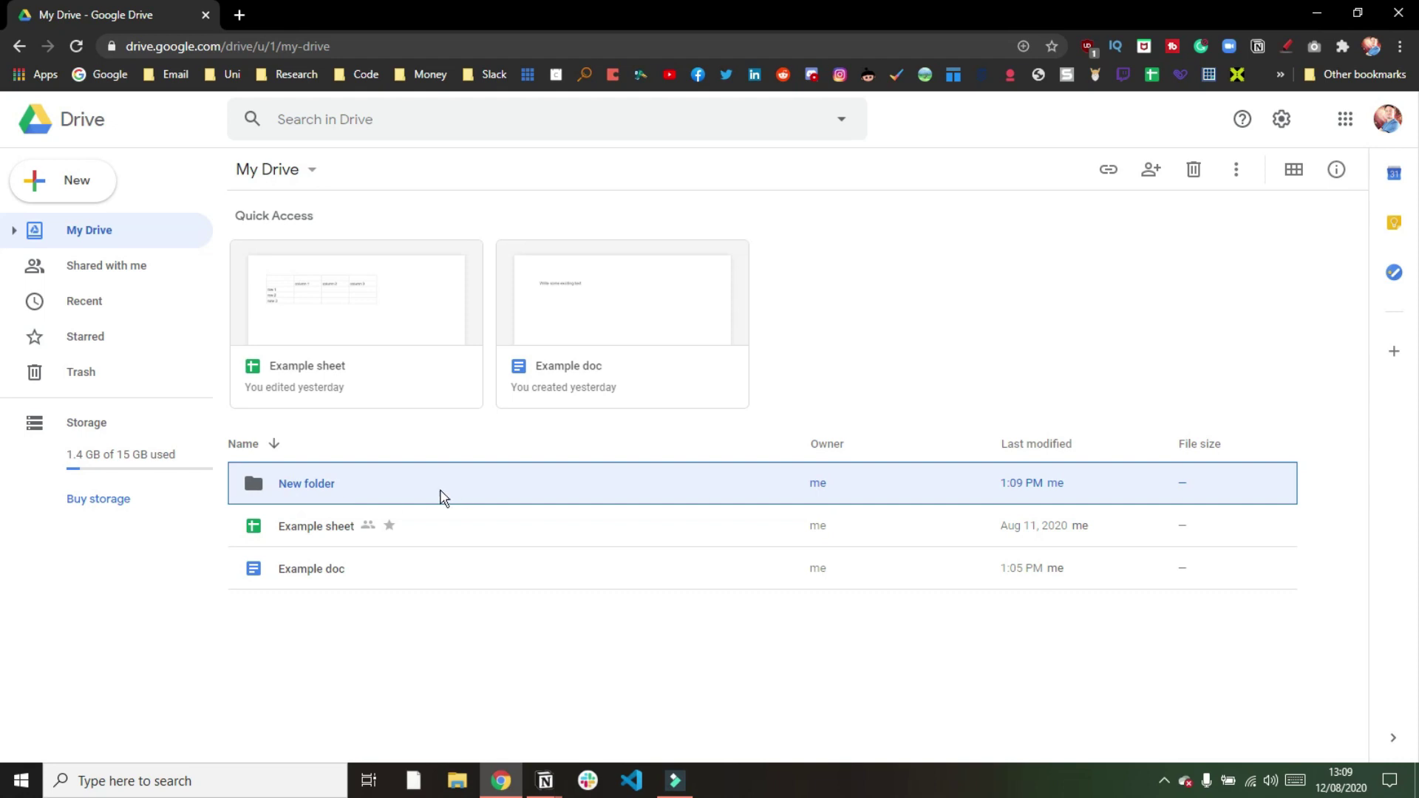
Move Example sheet into New folder, check its contents, and return to My Drive
left_click_drag(326, 526, 305, 503)
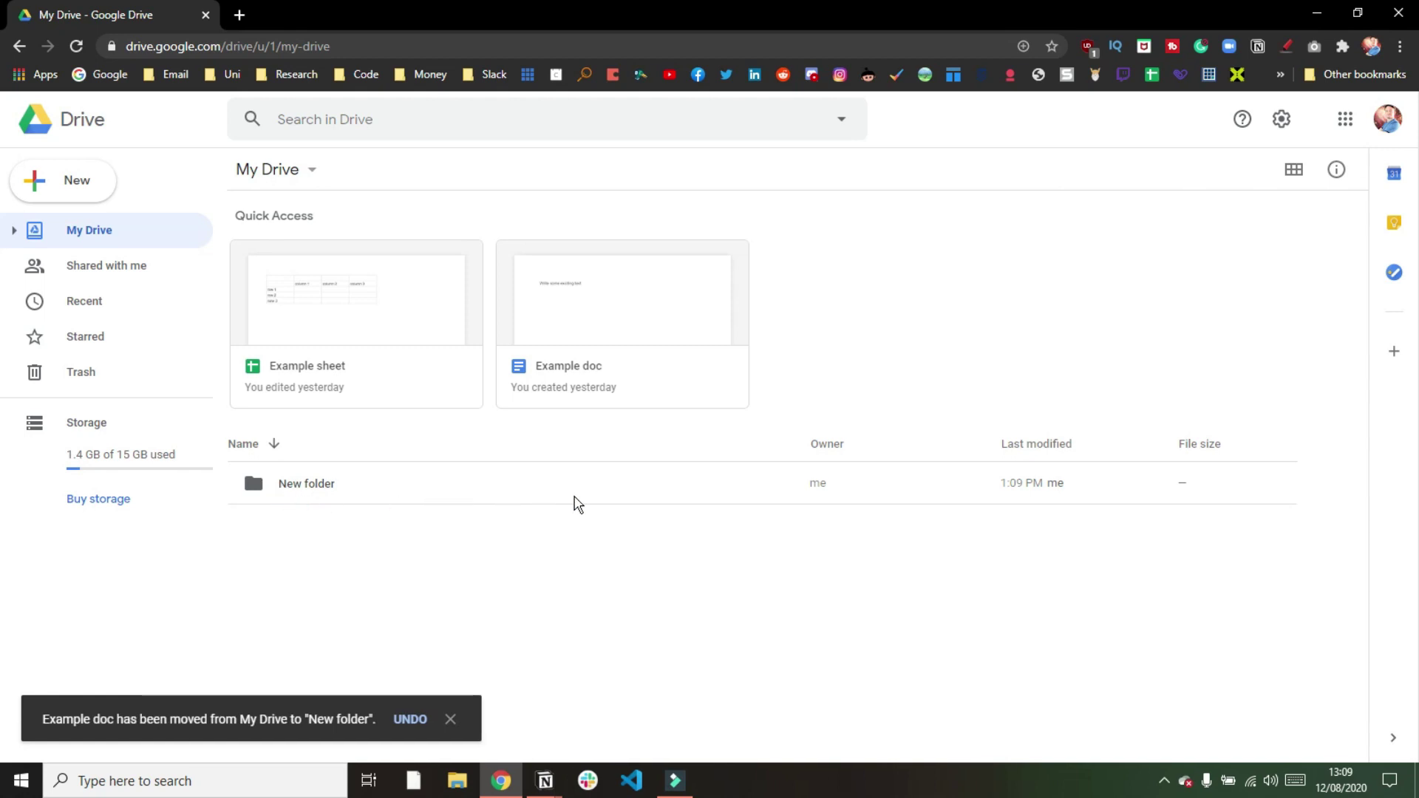
left_click(317, 491)
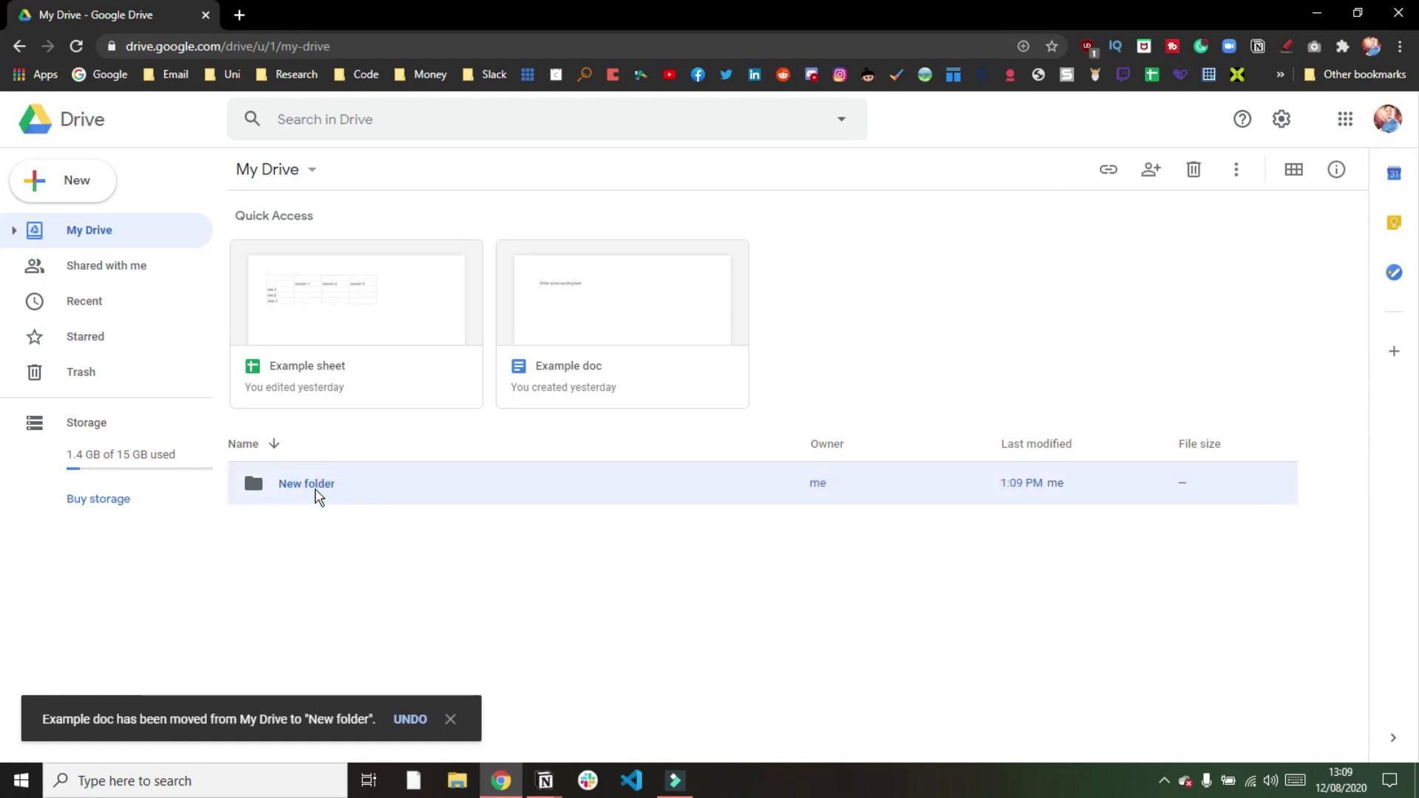
double_click(337, 482)
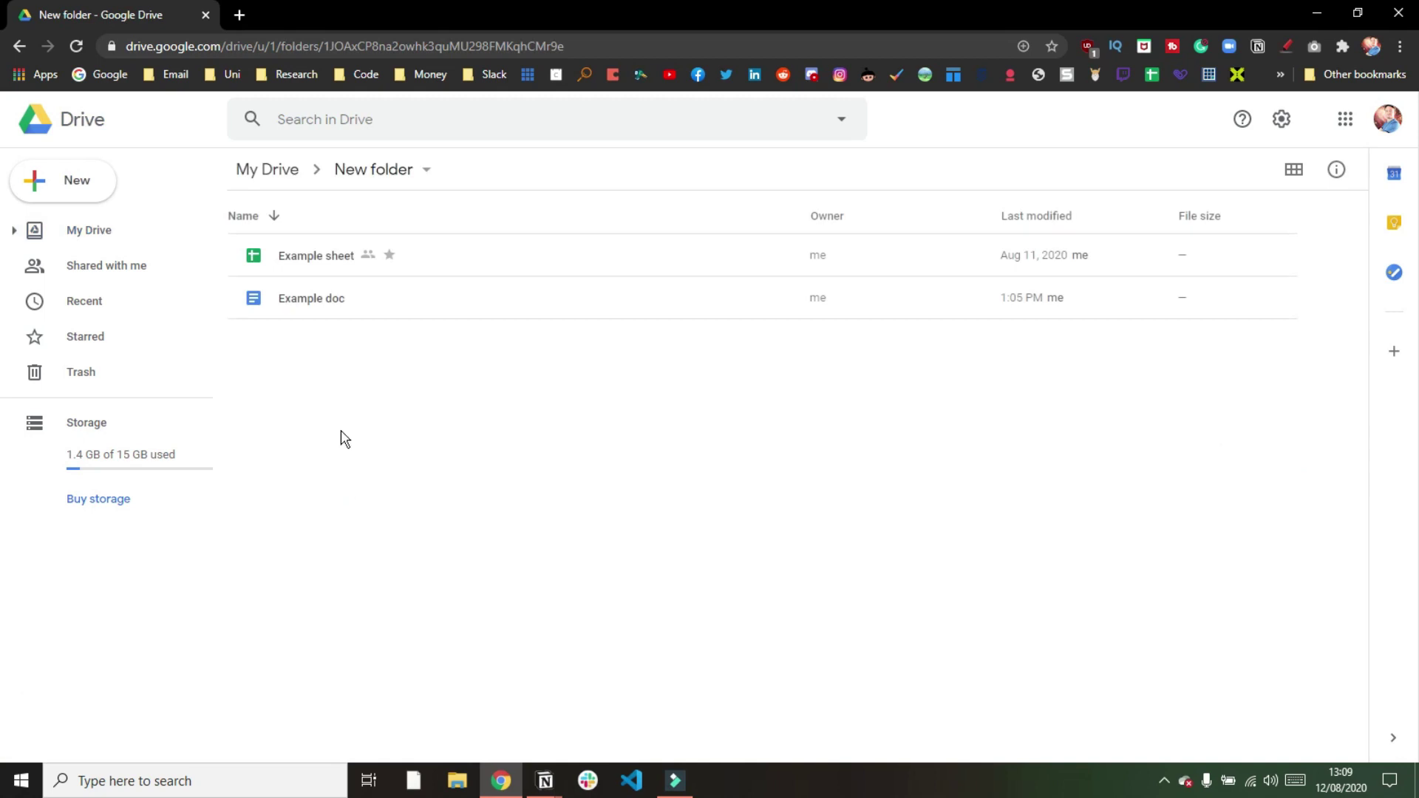
left_click(285, 174)
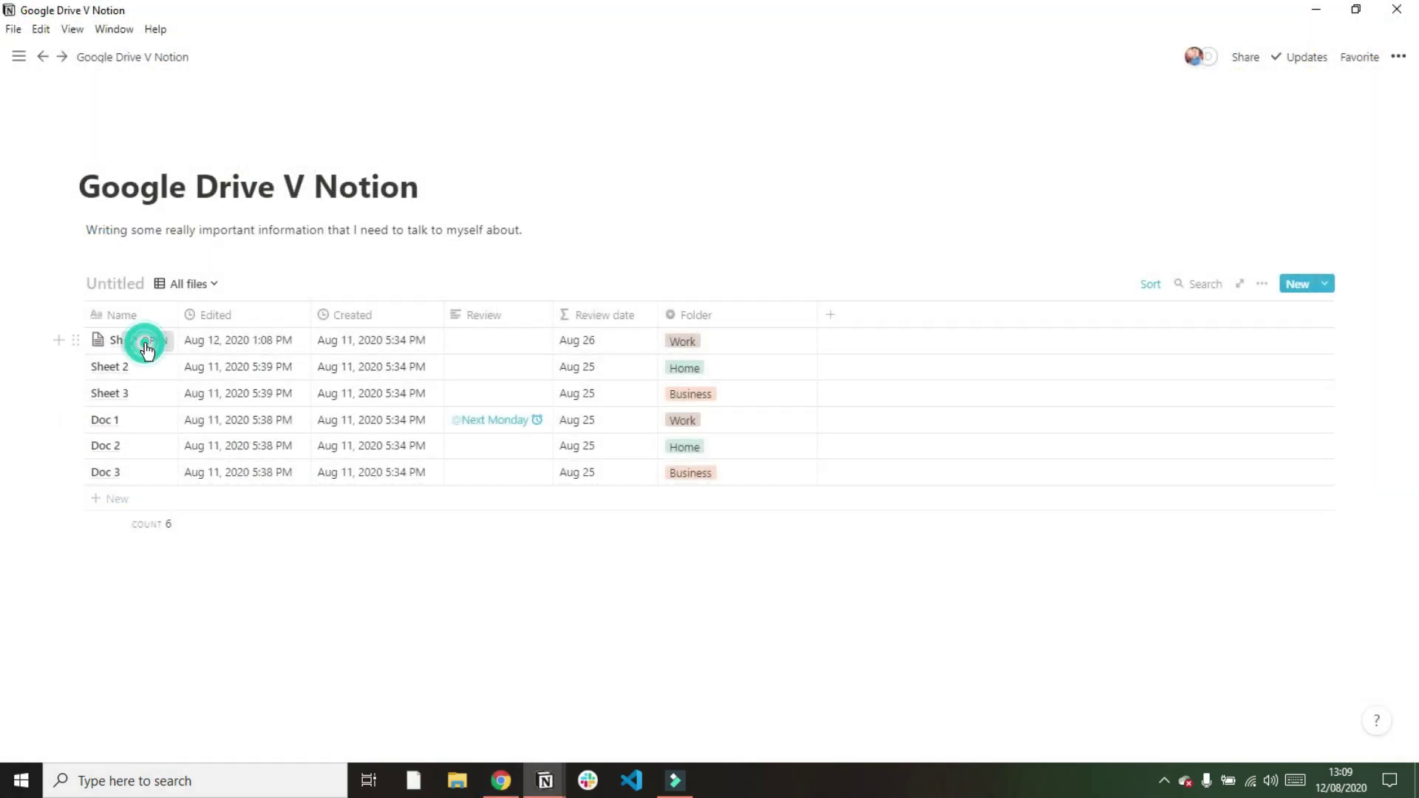
Add a sub-page named 'page' below Sheet 1's Information sheet table, then return to Google Drive V Notion
left_click(144, 341)
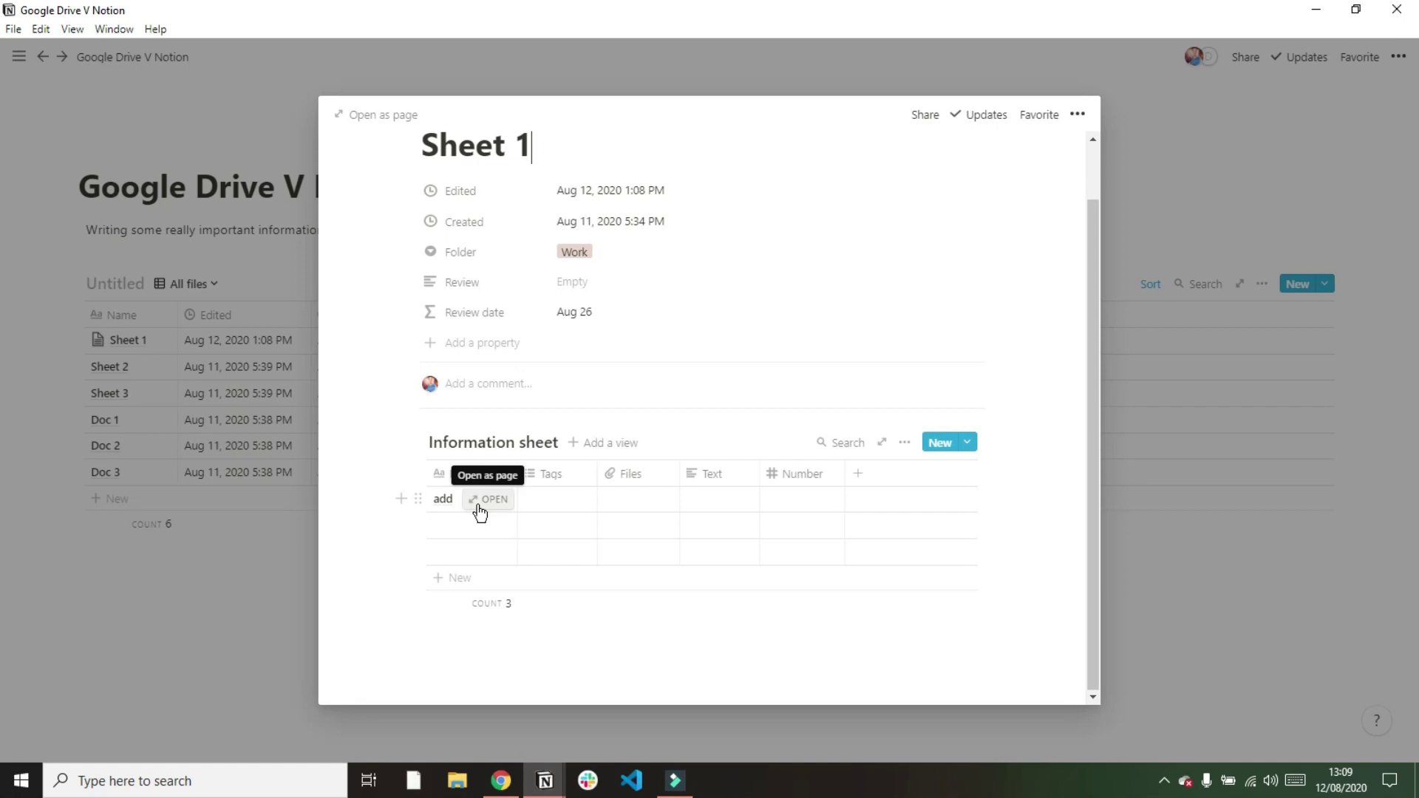
left_click(473, 633)
type("page")
key("ctrl+shift+9")
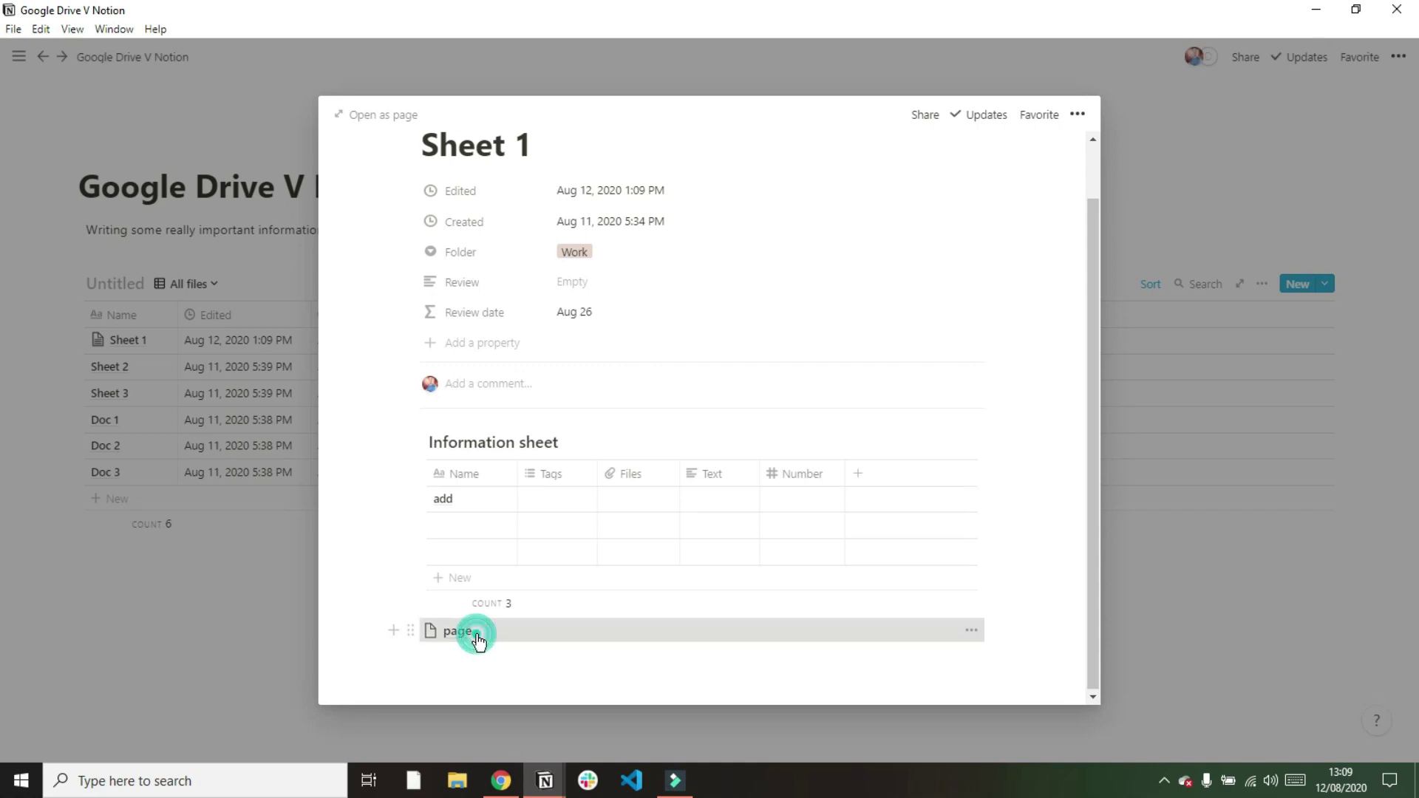
left_click(491, 637)
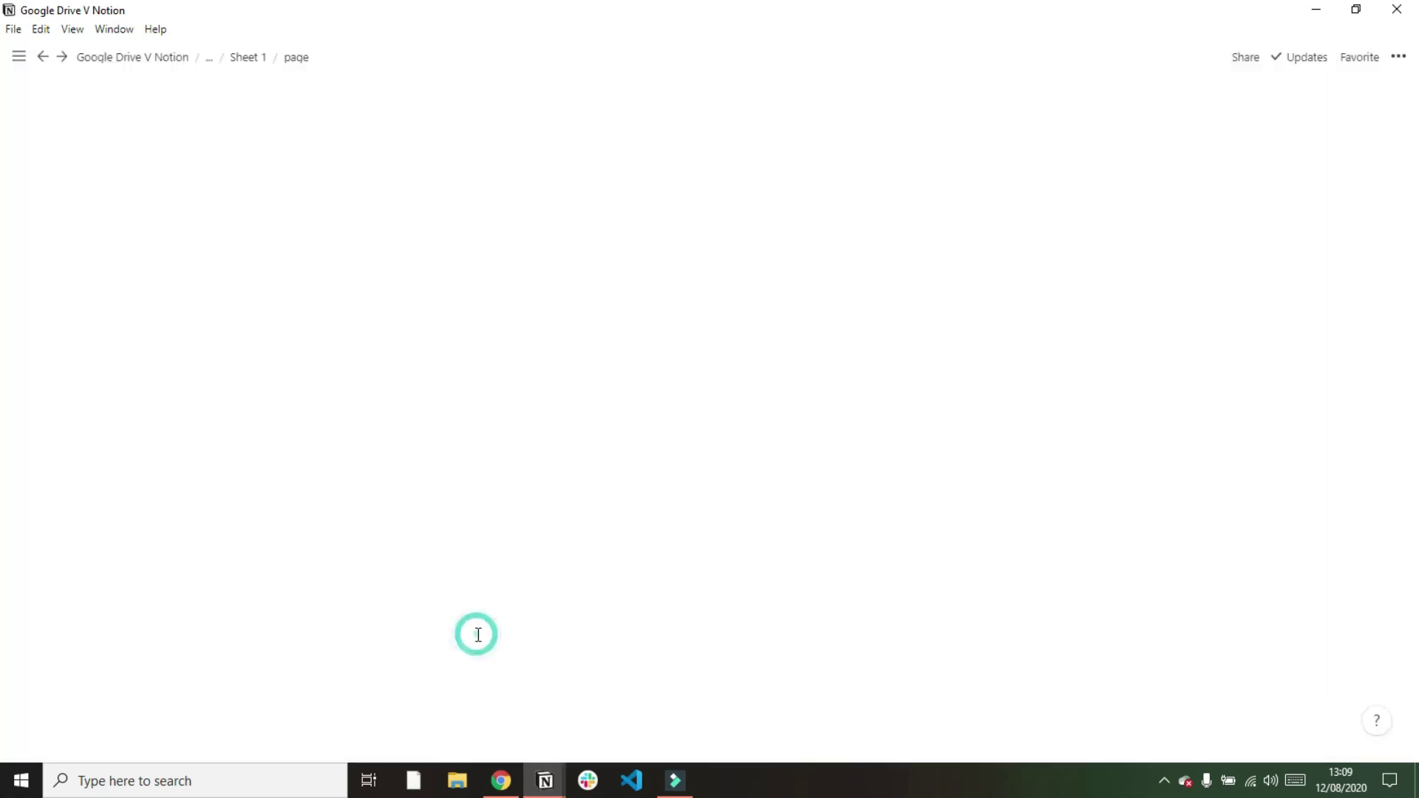
left_click(209, 58)
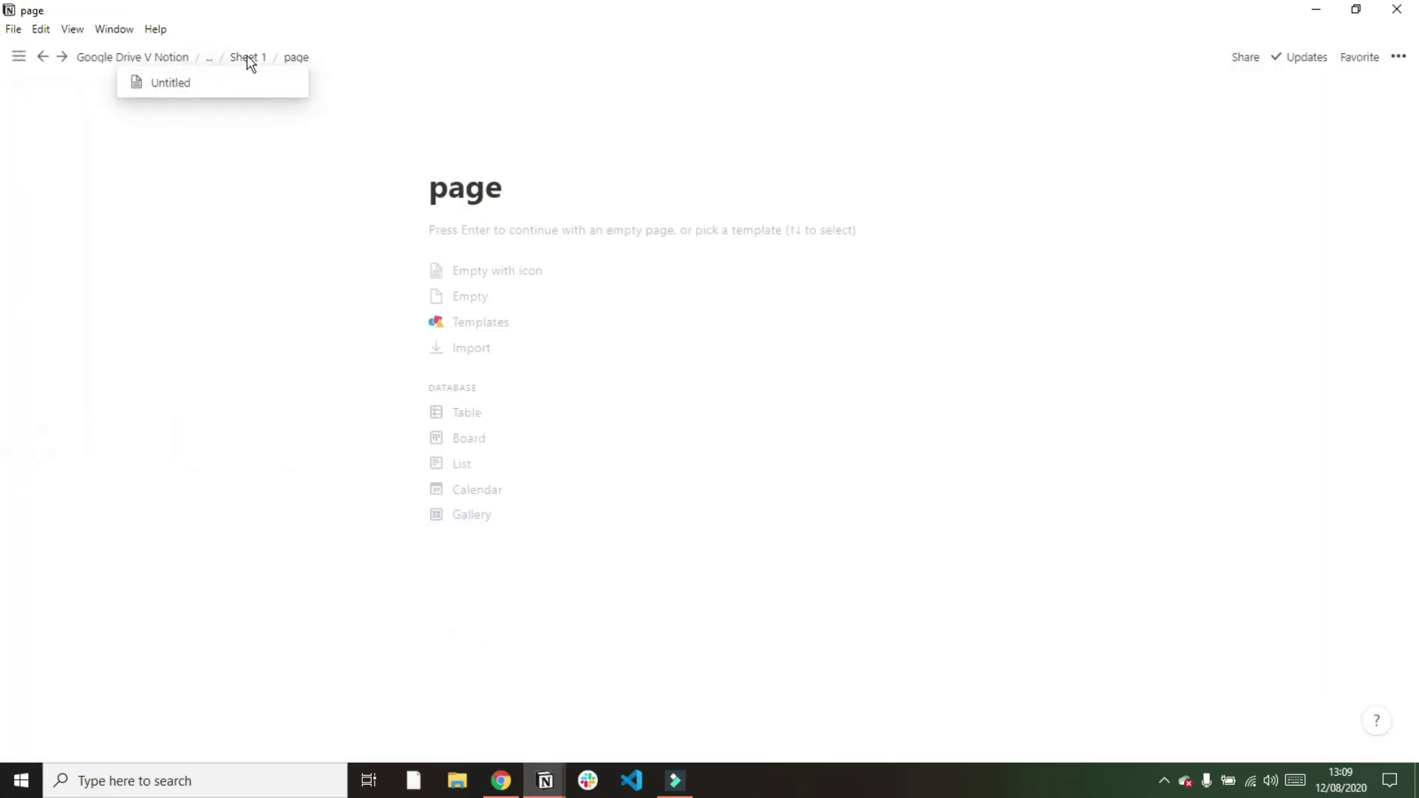
left_click(127, 58)
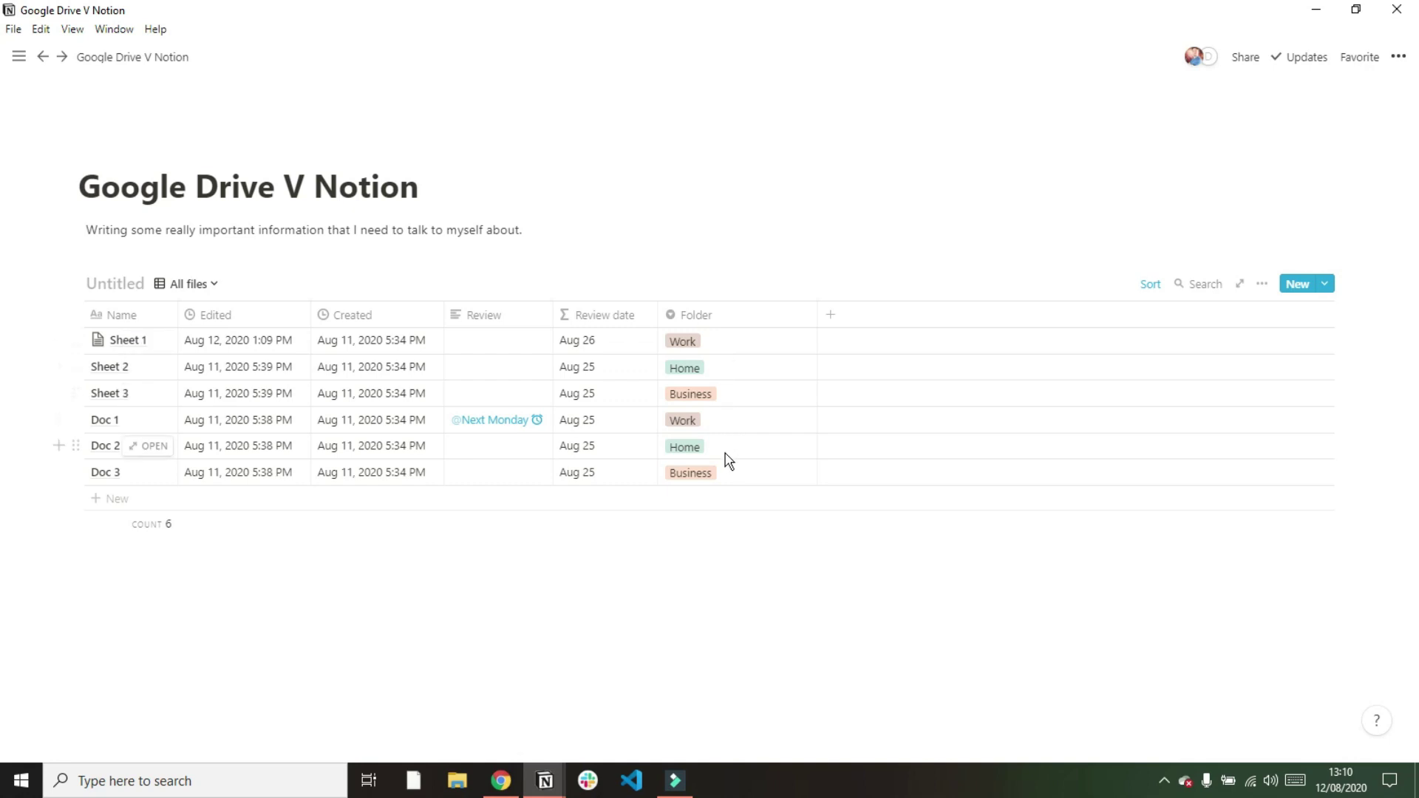
Switch the table to the Home view, confirm its Folder is Home filter, then open Chrome
left_click(195, 287)
left_click(143, 373)
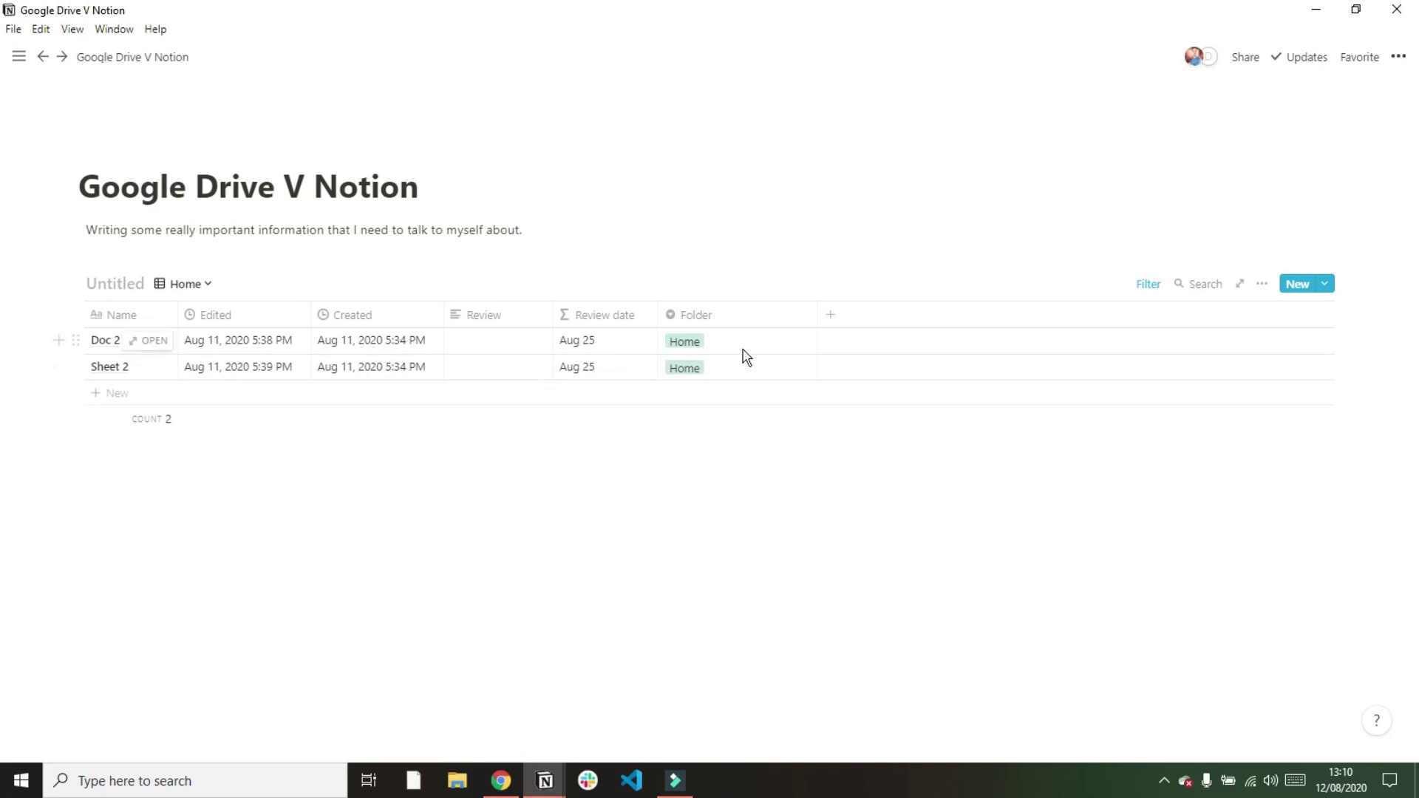
left_click(1150, 286)
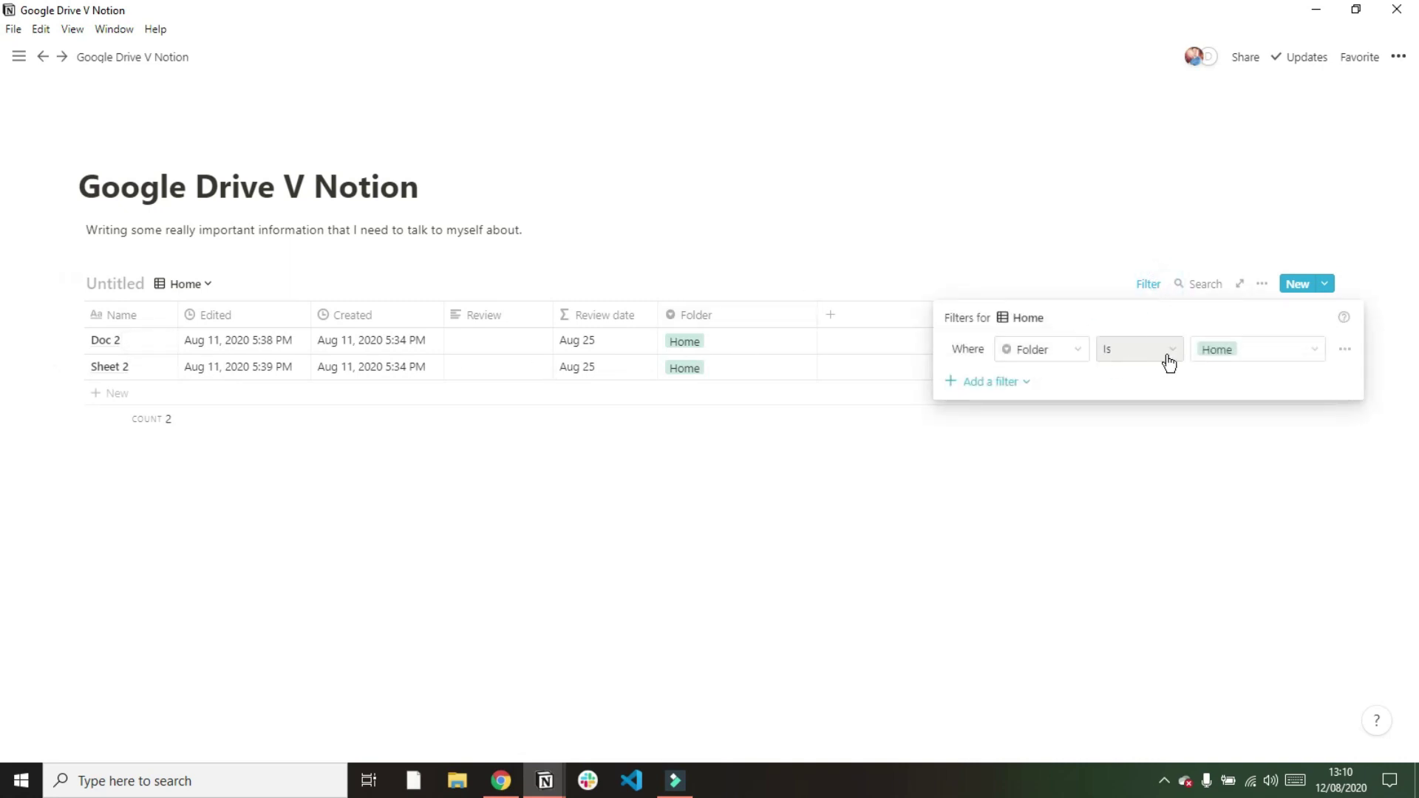
left_click(1050, 286)
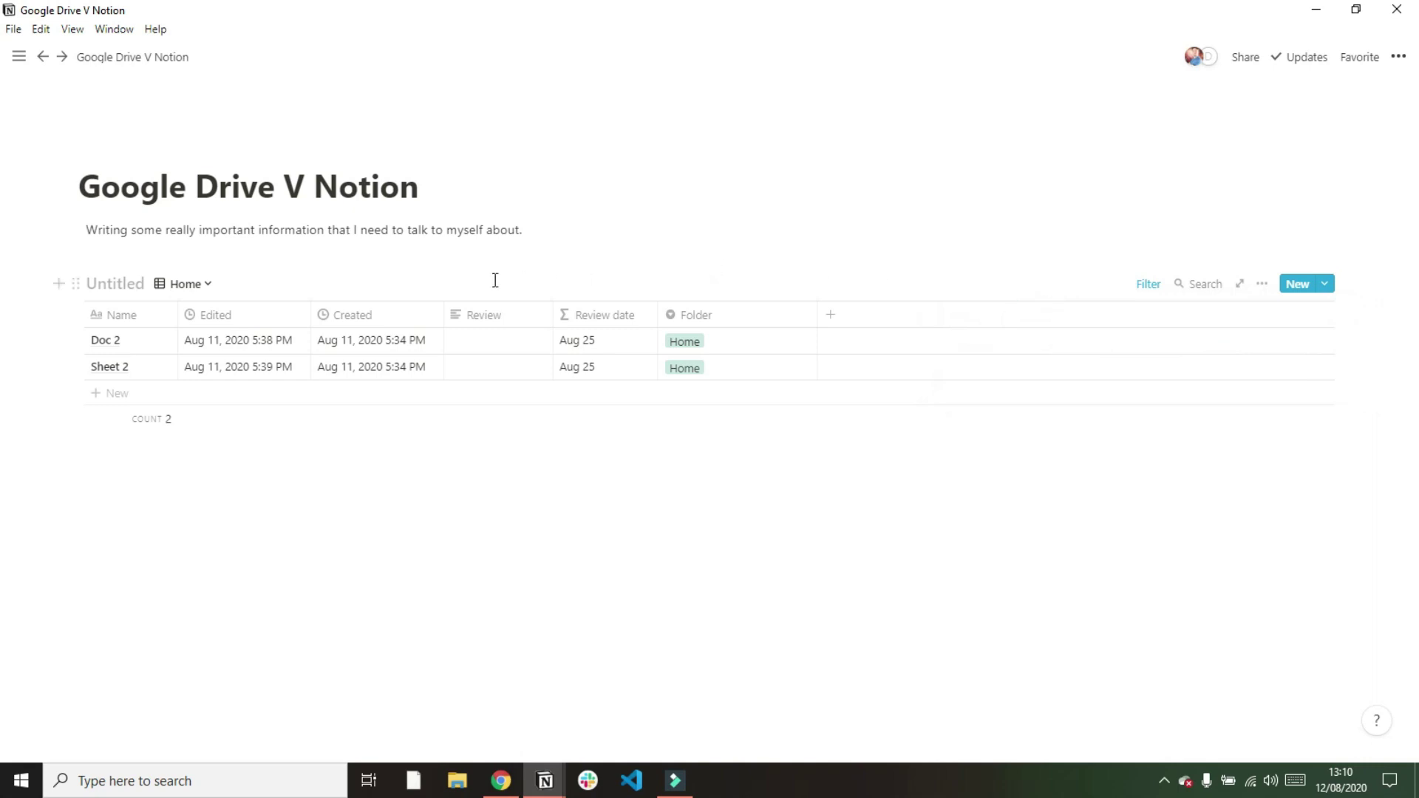
left_click(501, 789)
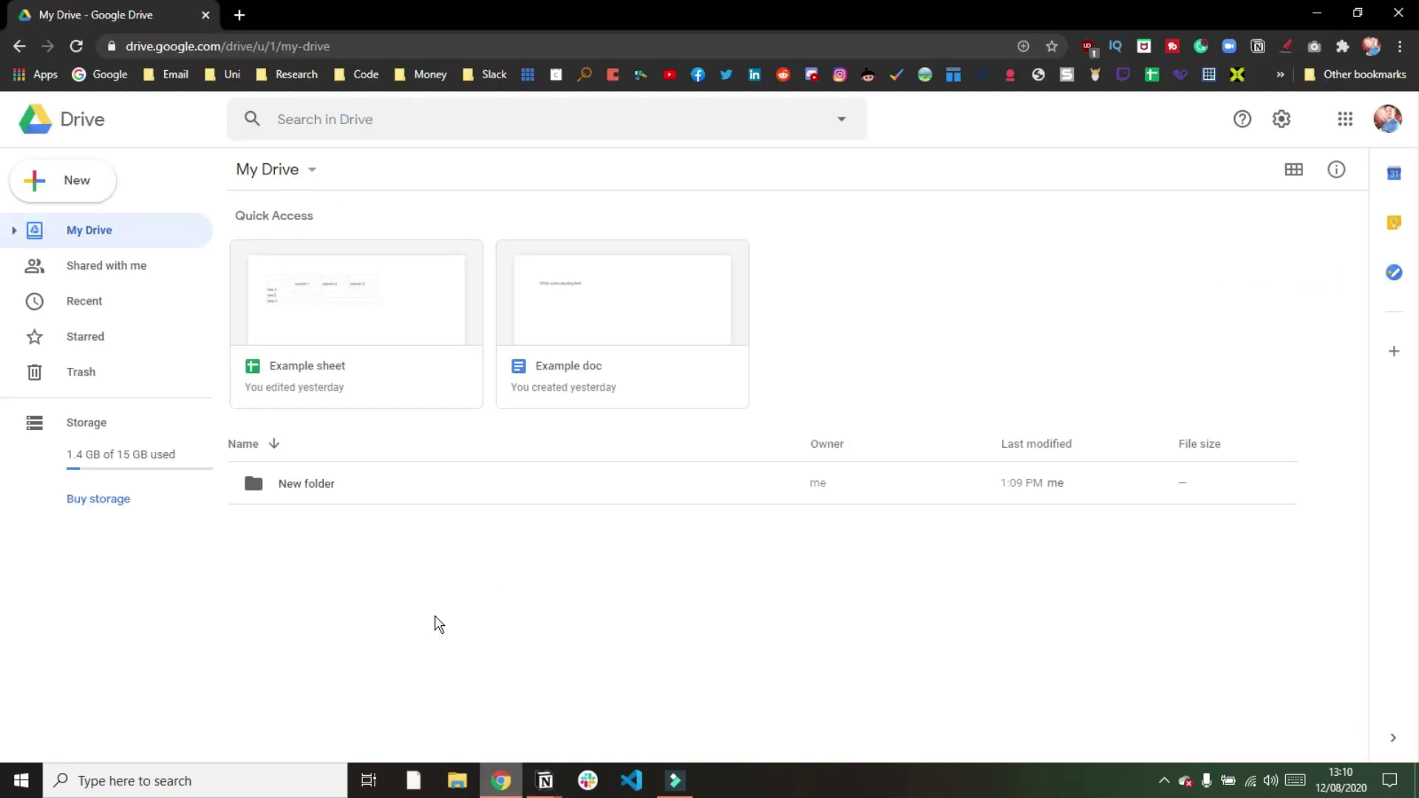
Compare Drive's Starred list with New folder's contents, ending on Starred with only Example sheet
left_click(131, 346)
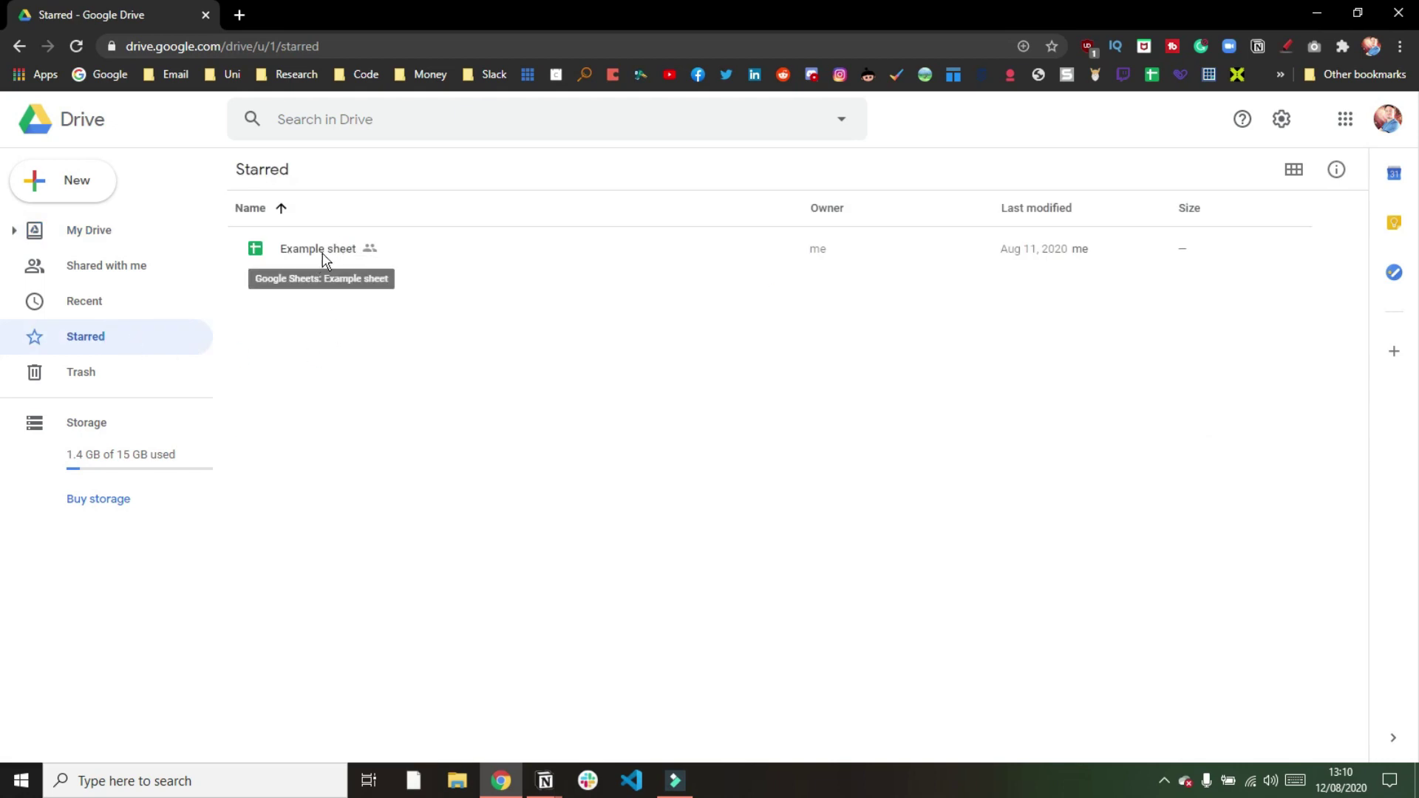
left_click(92, 231)
double_click(357, 491)
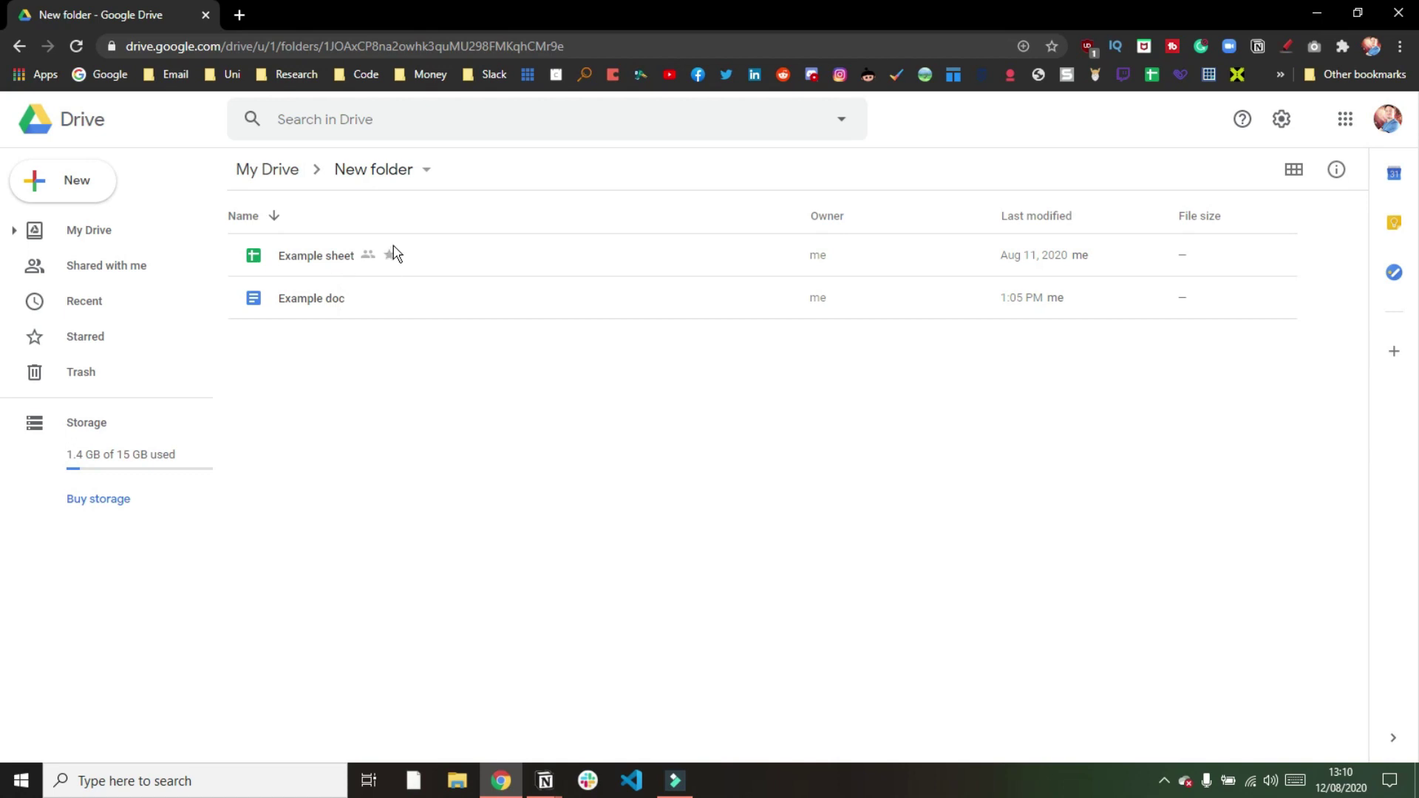
left_click(104, 336)
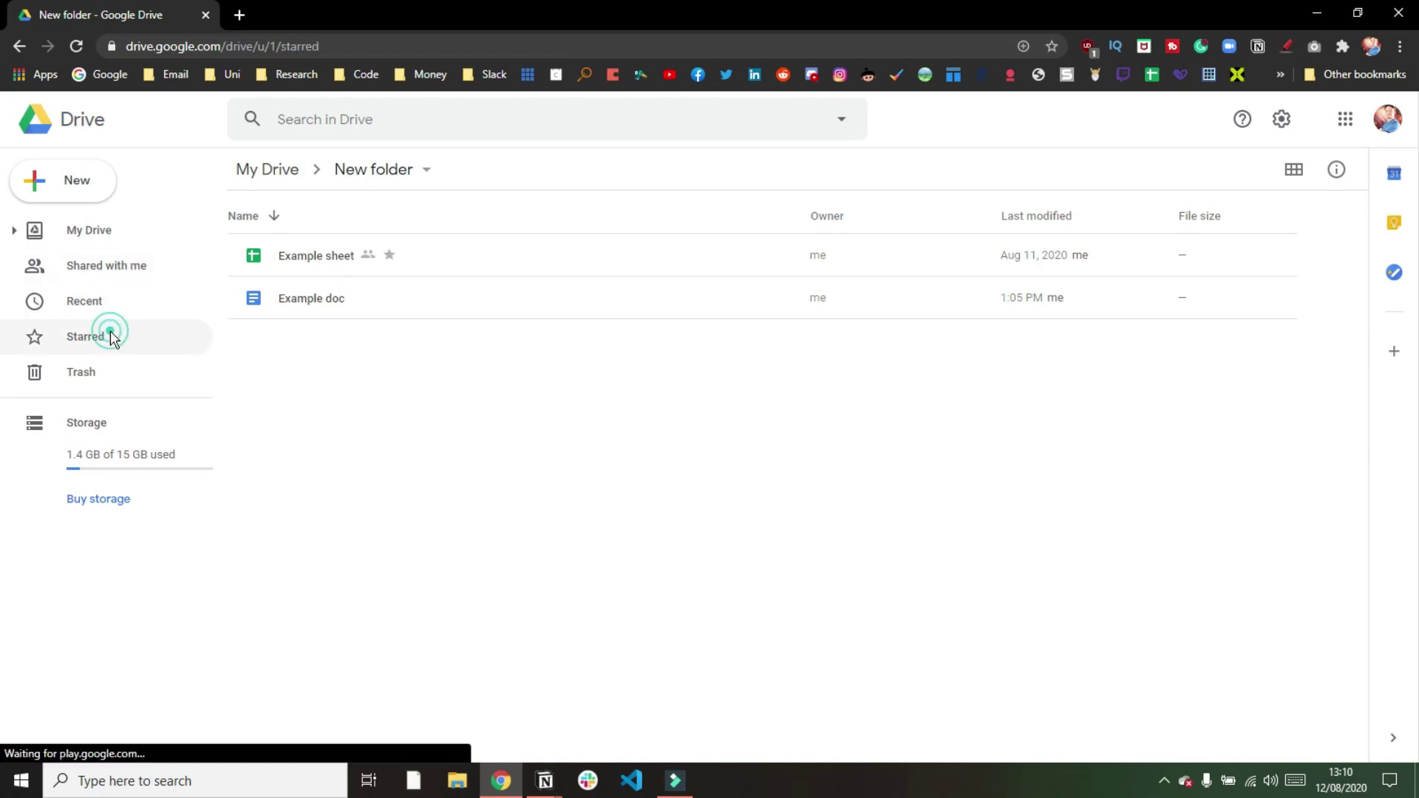
Back in Notion's All files view, mark Sheet 1 as a favorite from its preview
left_click(547, 781)
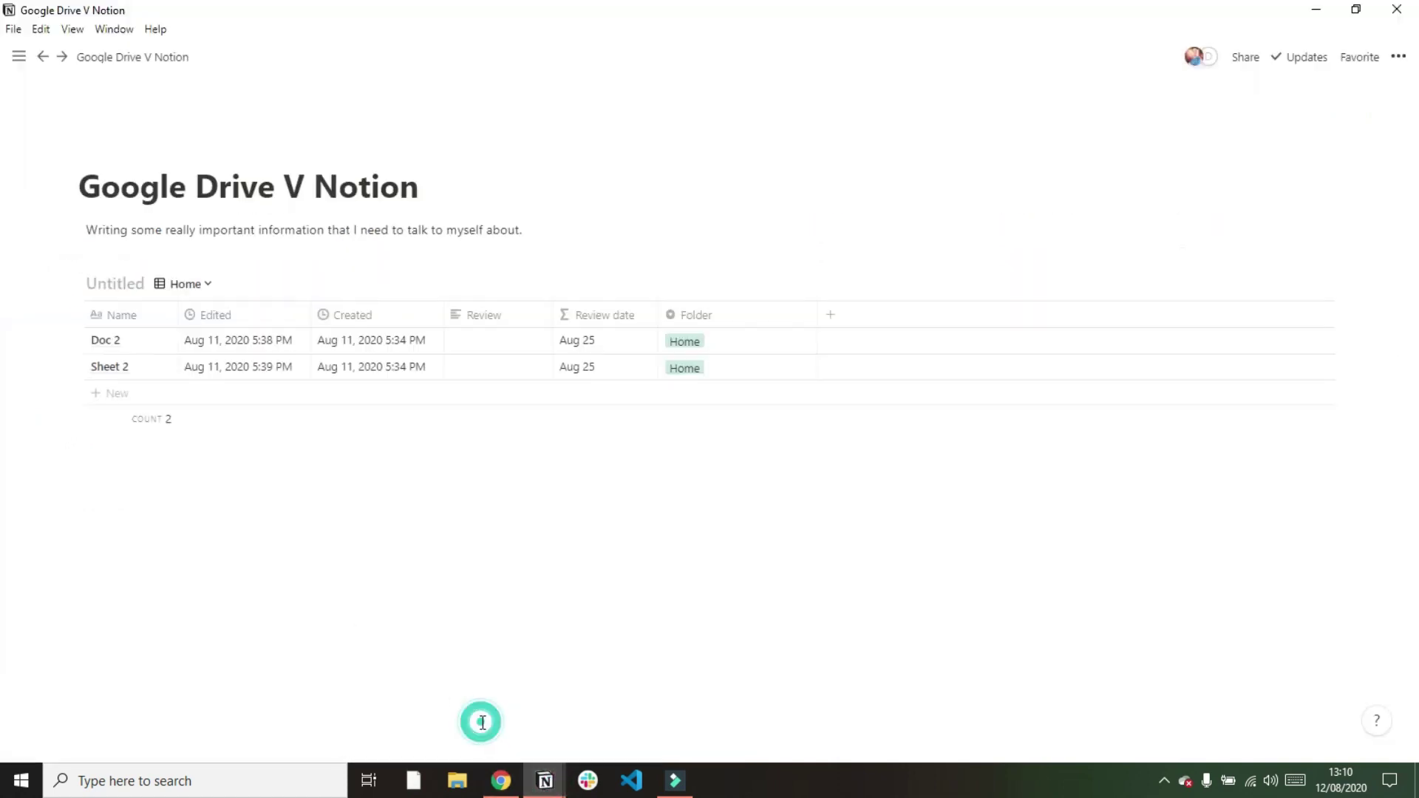
left_click(213, 293)
left_click(159, 344)
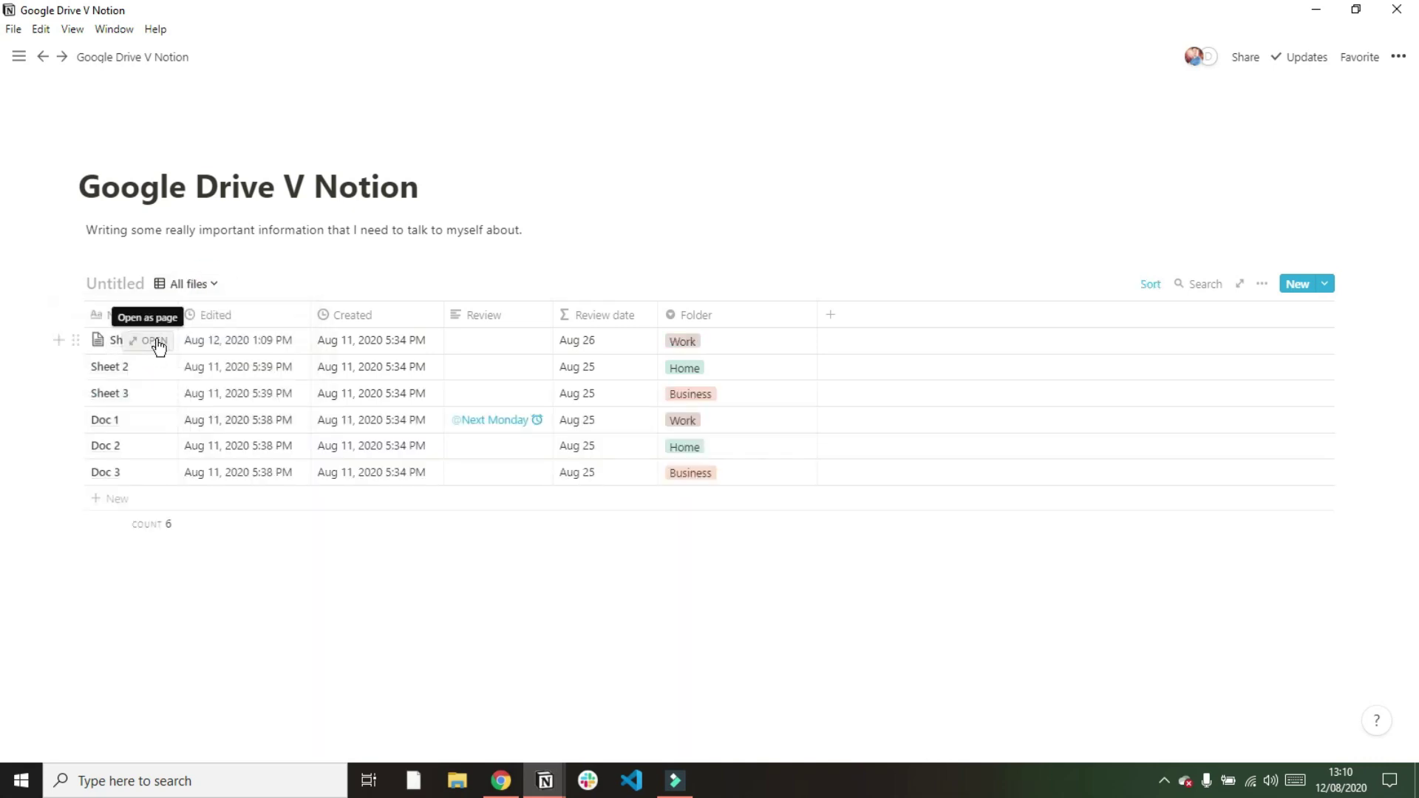
left_click(150, 343)
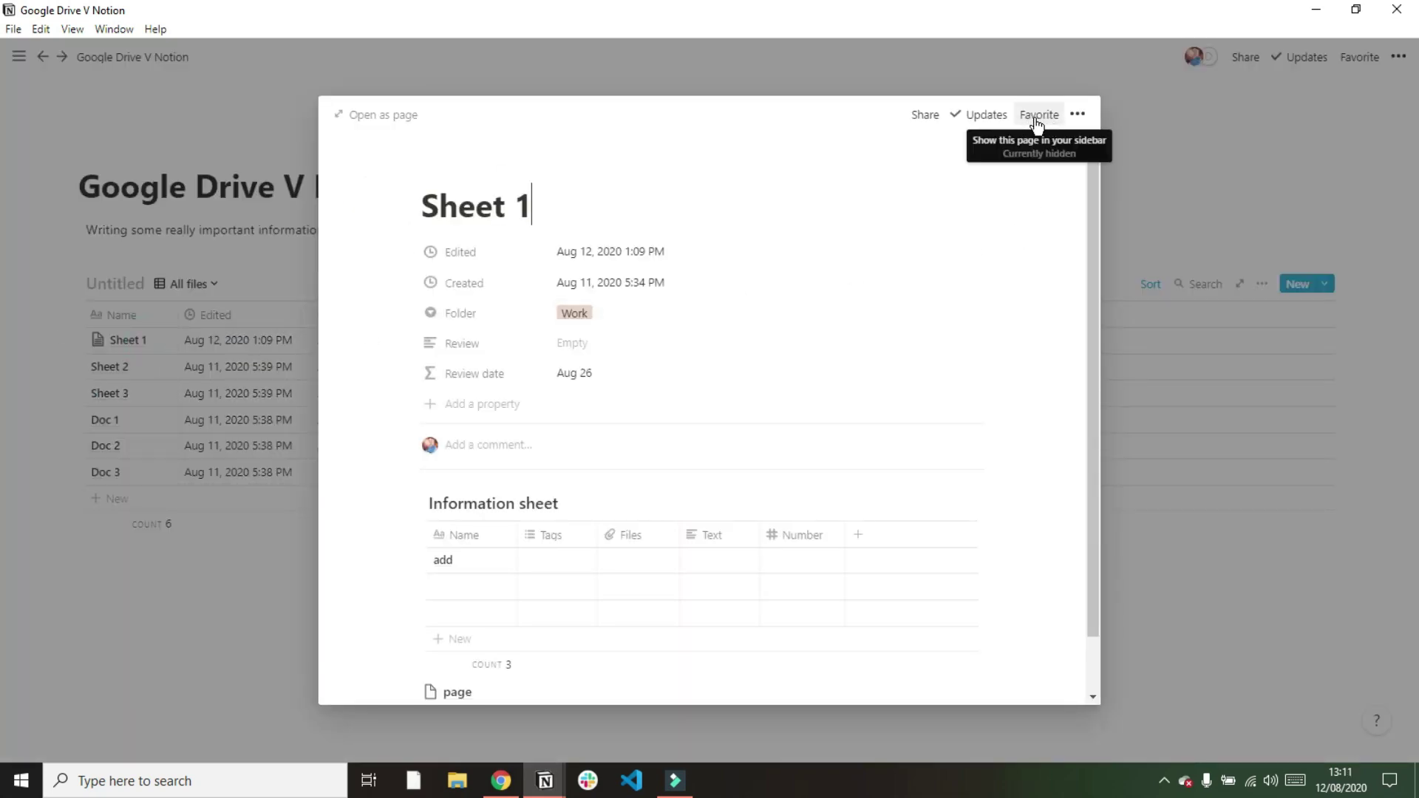
left_click(1038, 116)
left_click(238, 165)
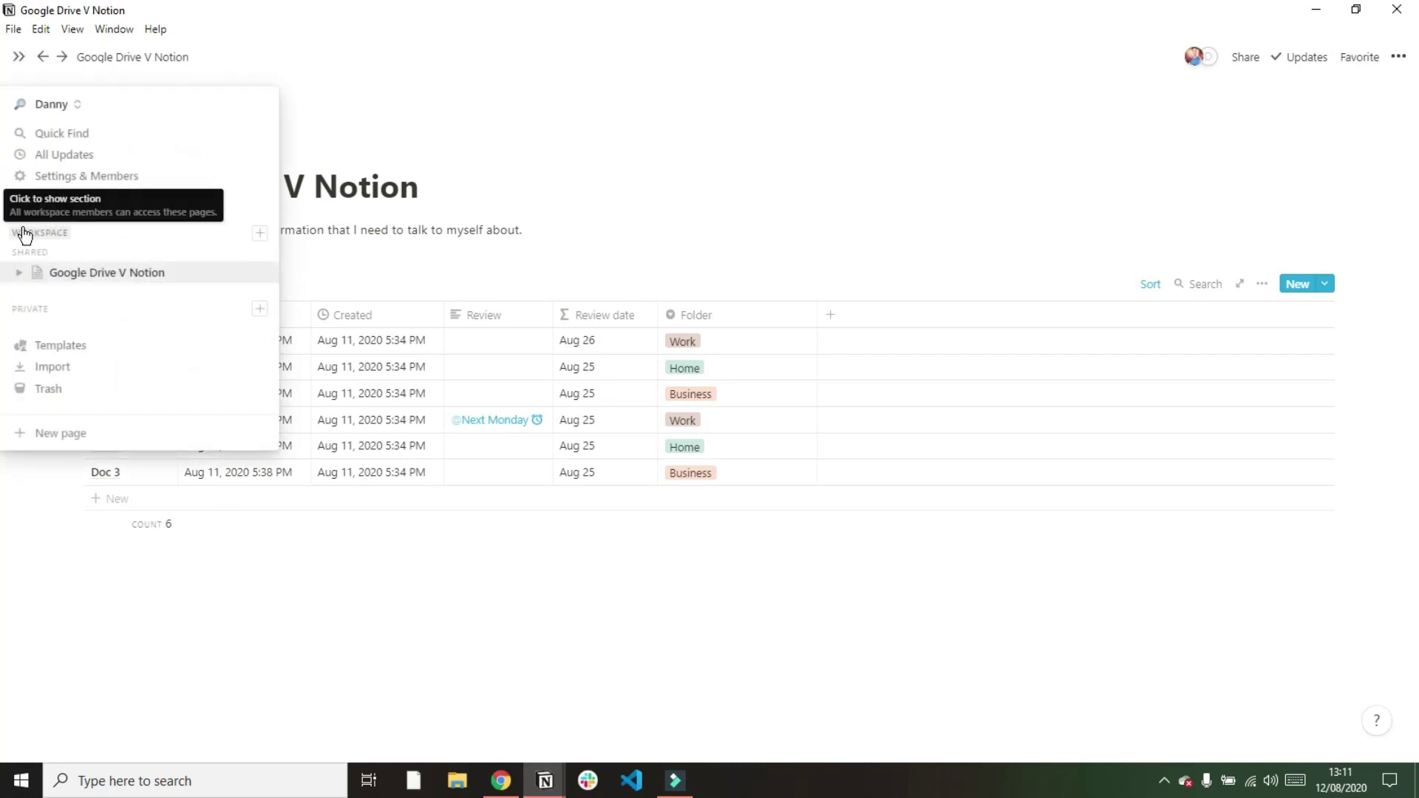
Open Sheet 1 from Favorites, remove it from favorites, and return to Google Drive V Notion
left_click(24, 232)
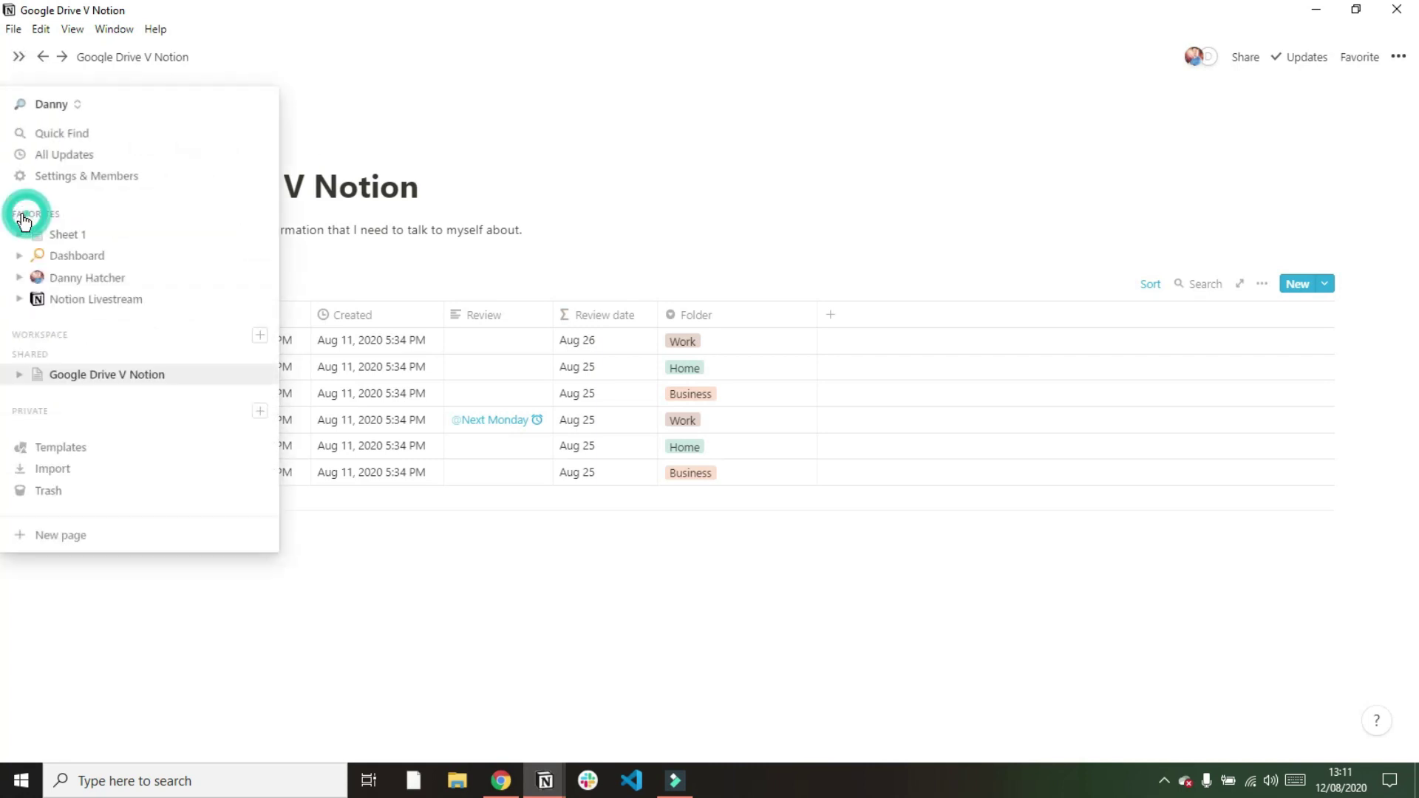
left_click(114, 236)
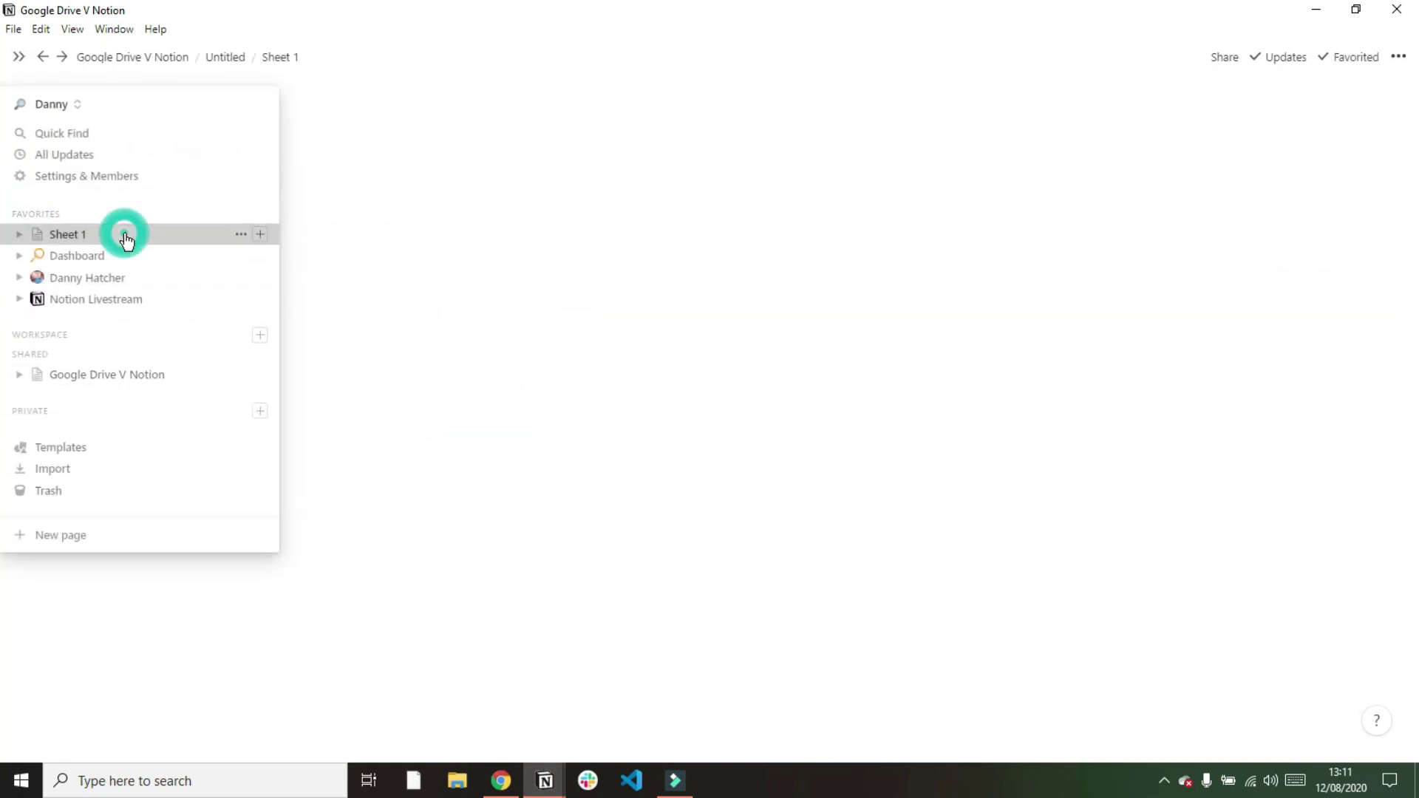
left_click(241, 234)
left_click(257, 248)
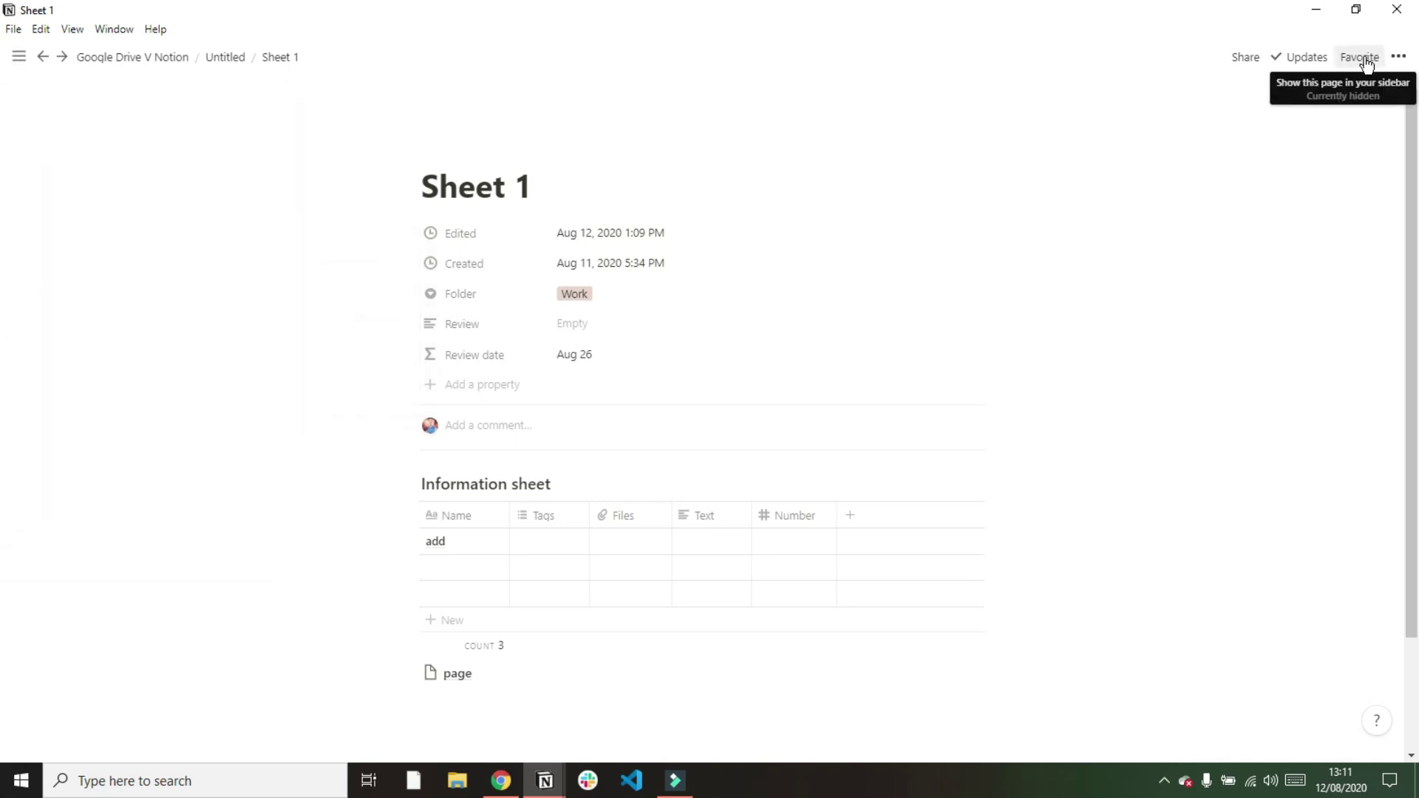
left_click(97, 57)
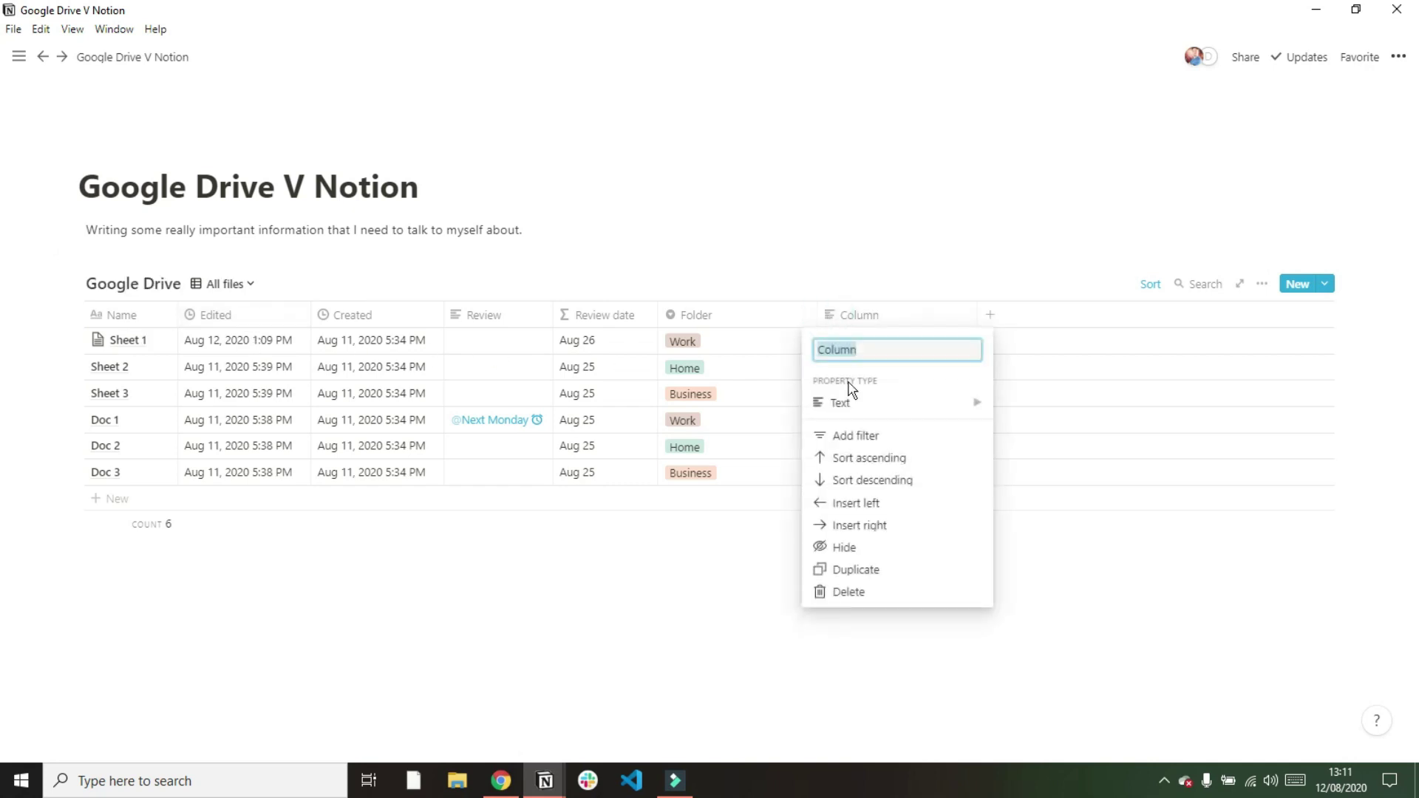
Make the new column a two-way Relation to the Google Drive database itself
mouse_move(865, 409)
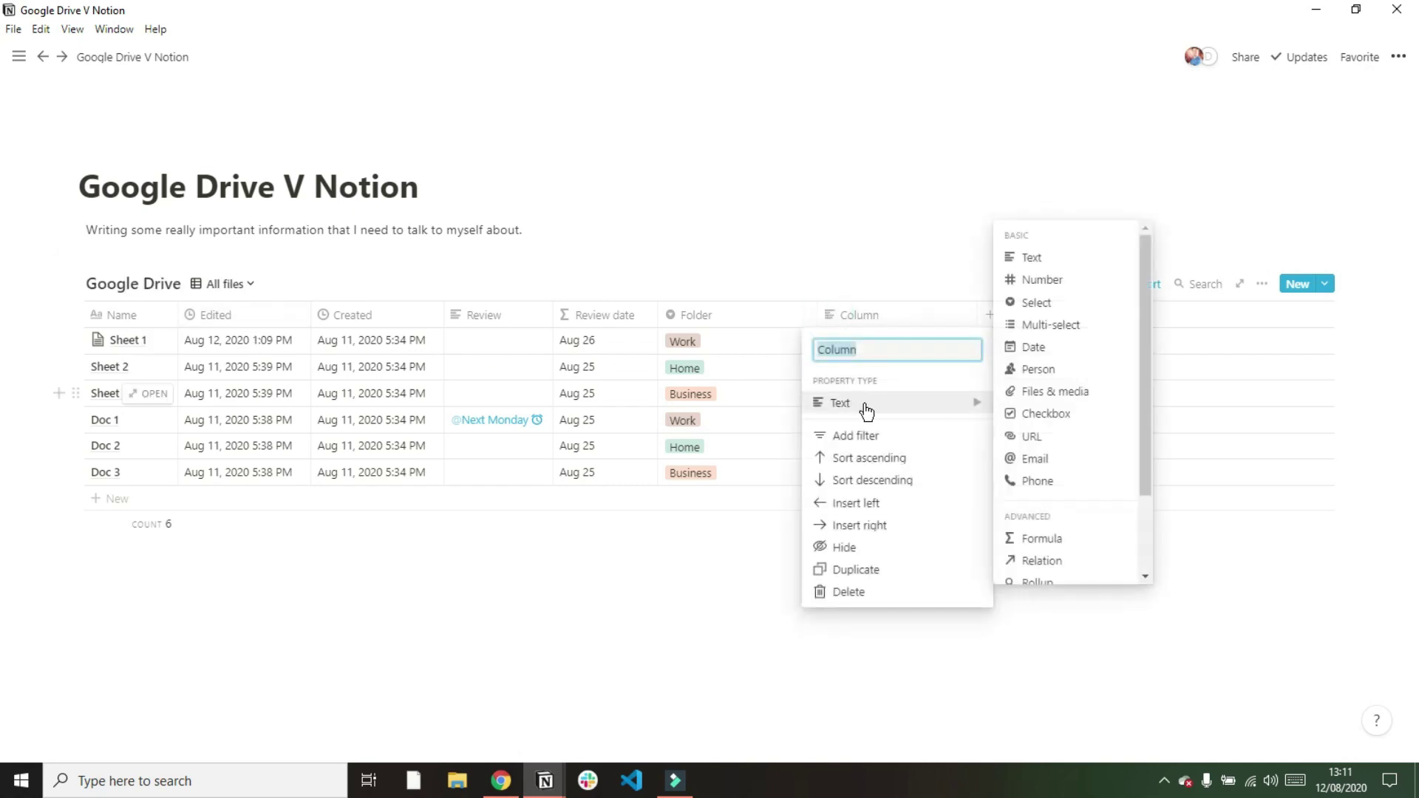
left_click(1052, 567)
left_click(702, 408)
type("Google")
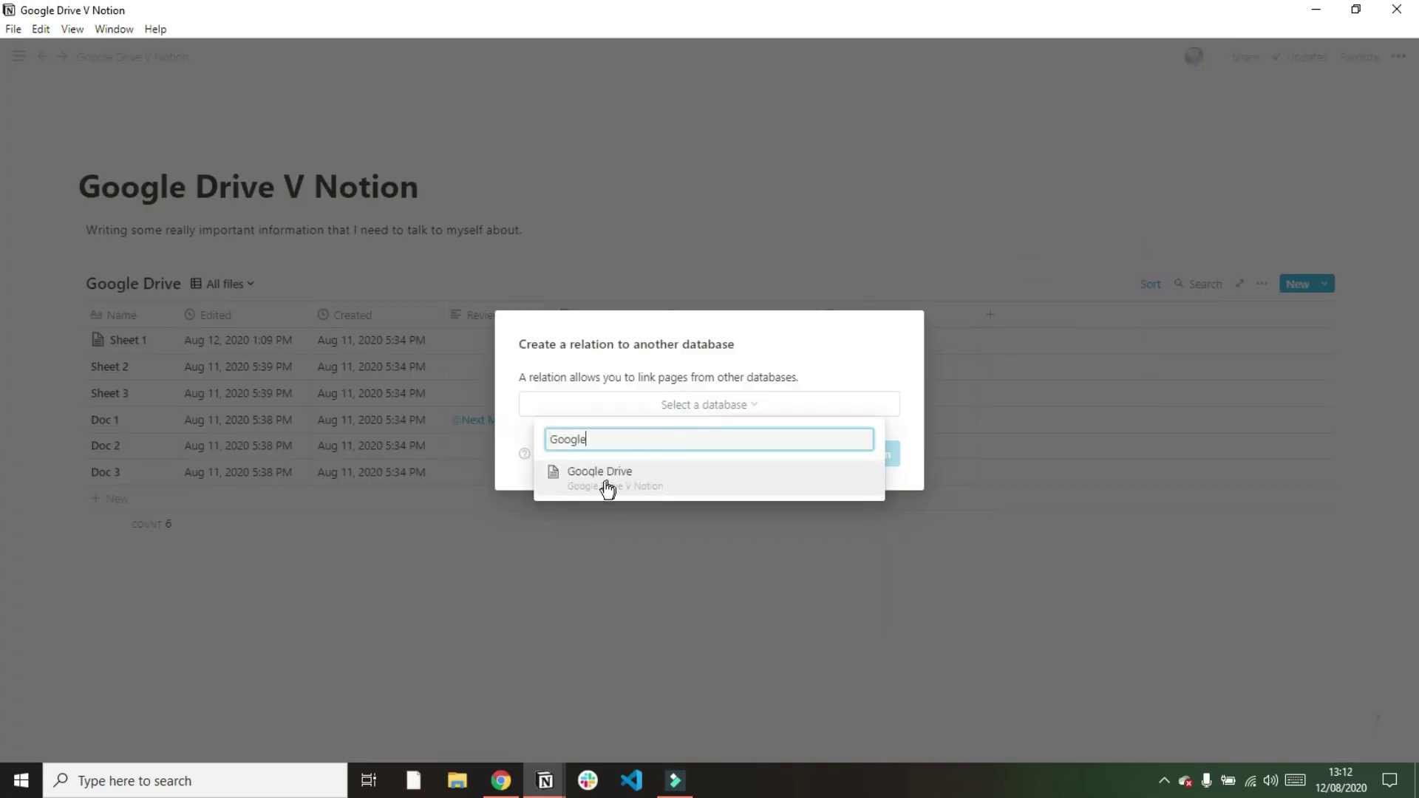
left_click(604, 480)
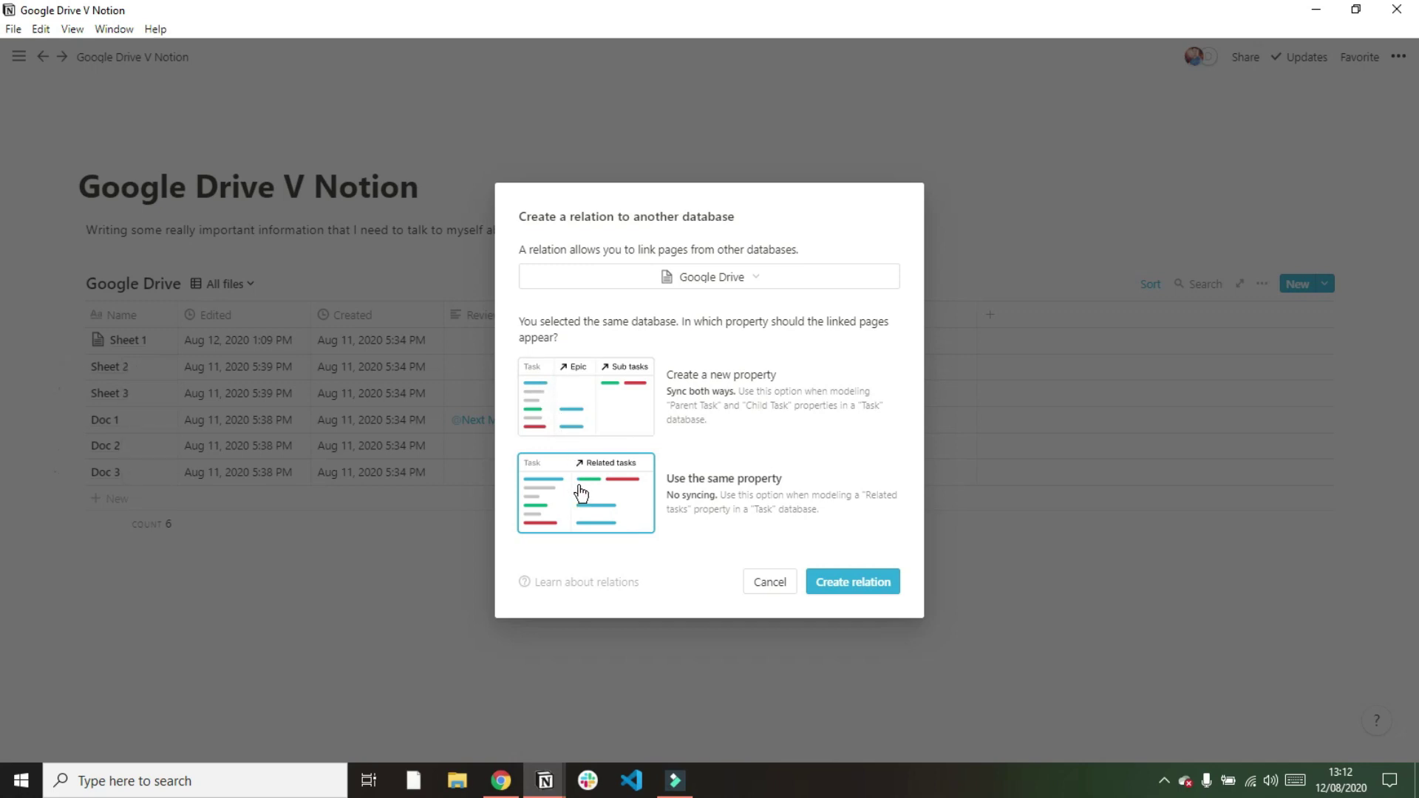
left_click(579, 409)
left_click(830, 582)
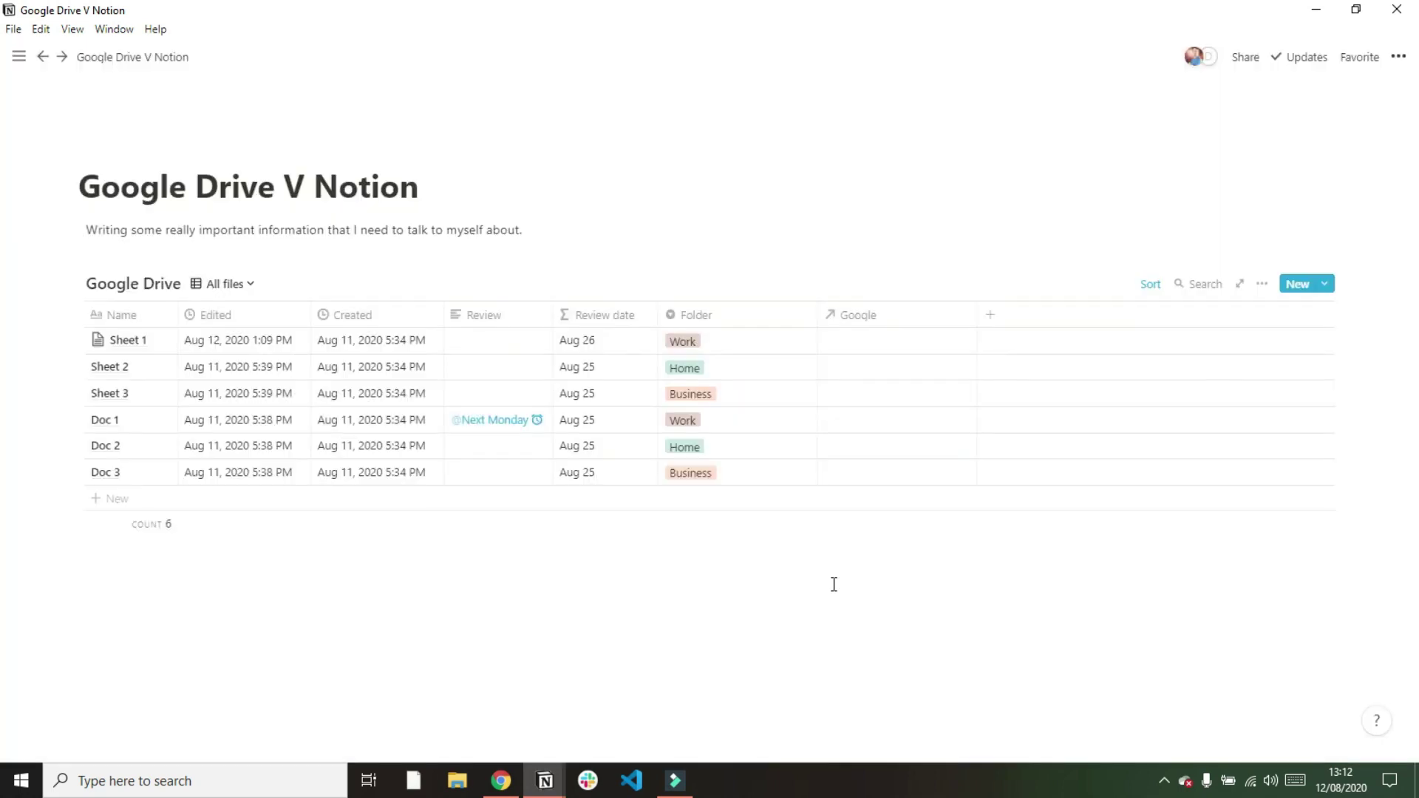
Link Sheet 2 in Sheet 1's relation cell and narrow both relation columns
left_click(872, 348)
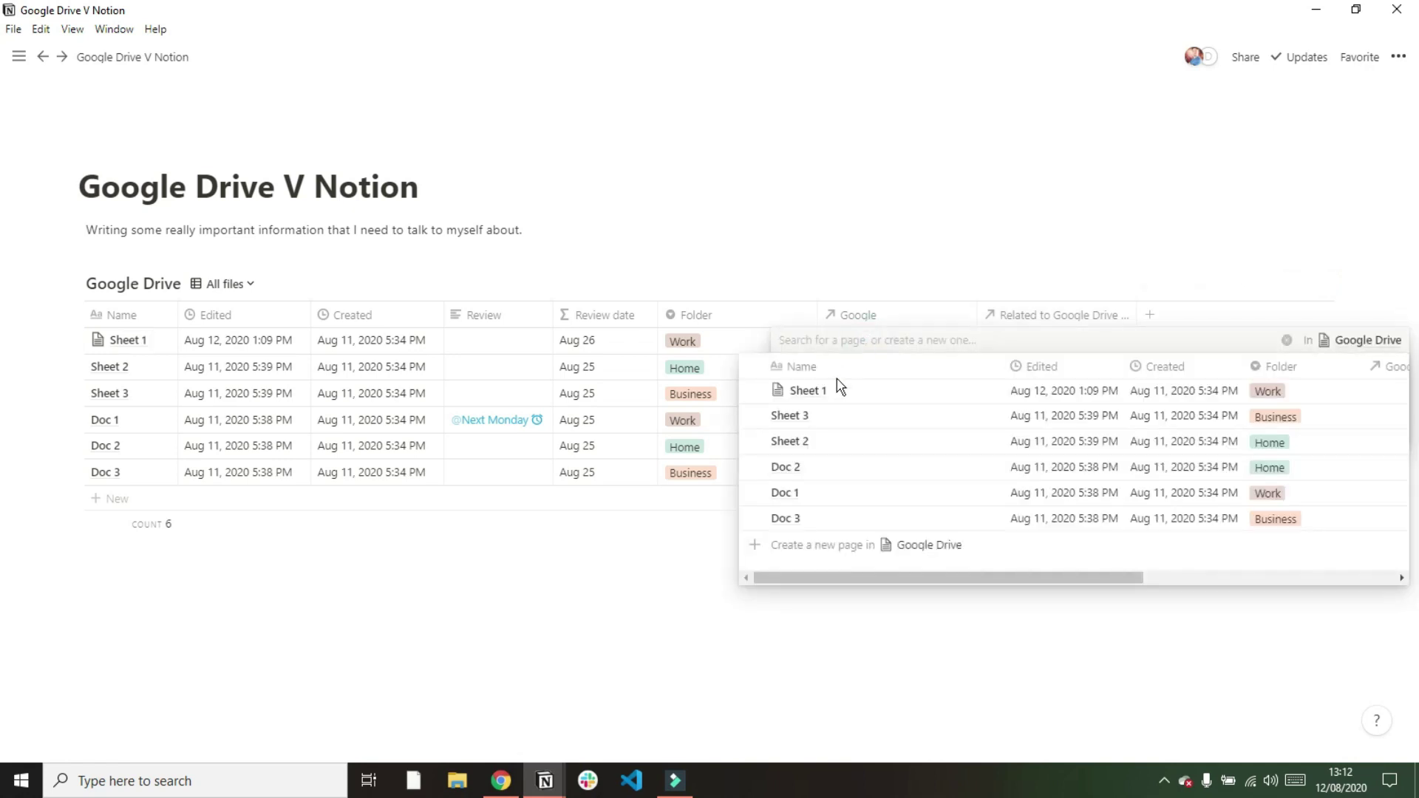
left_click(754, 443)
left_click(871, 263)
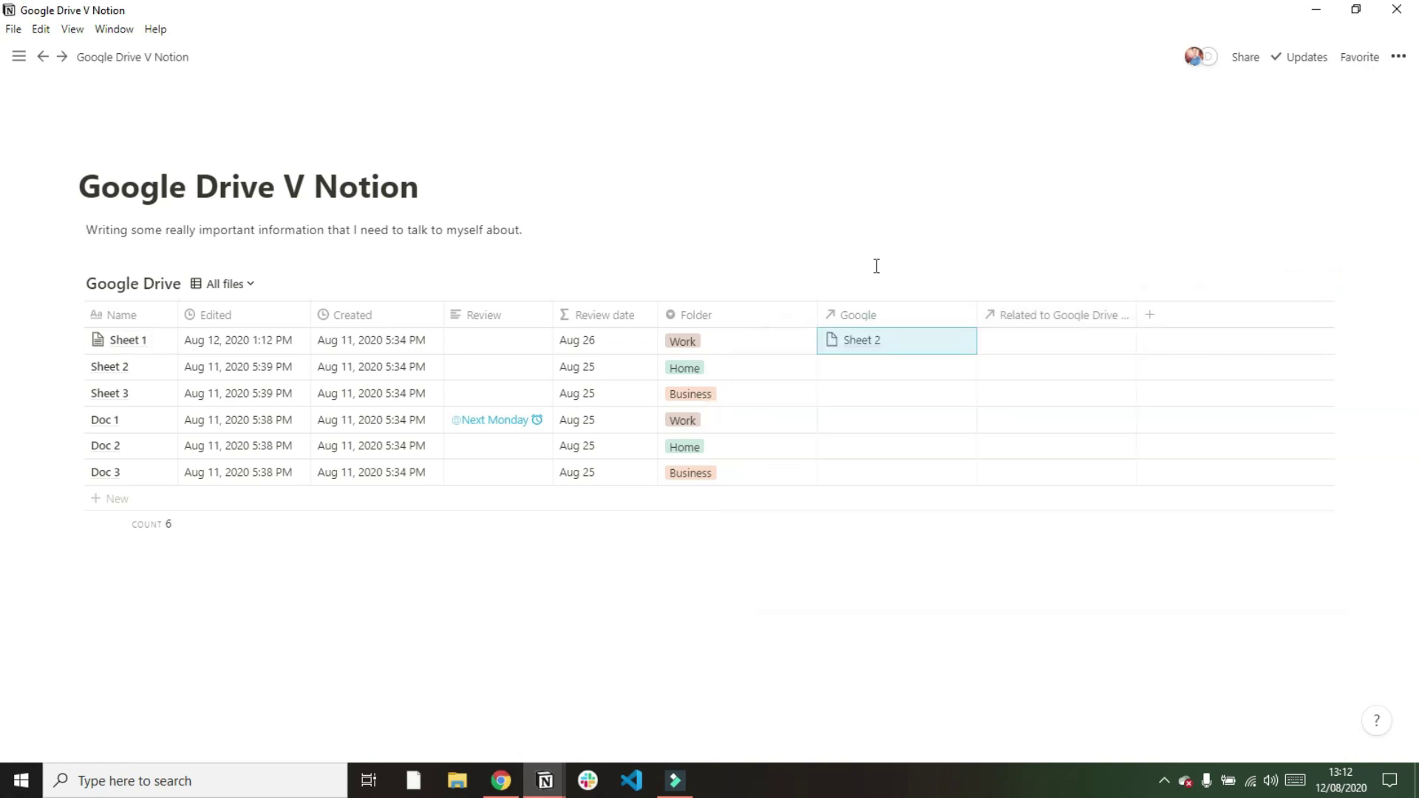
left_click_drag(975, 313, 913, 311)
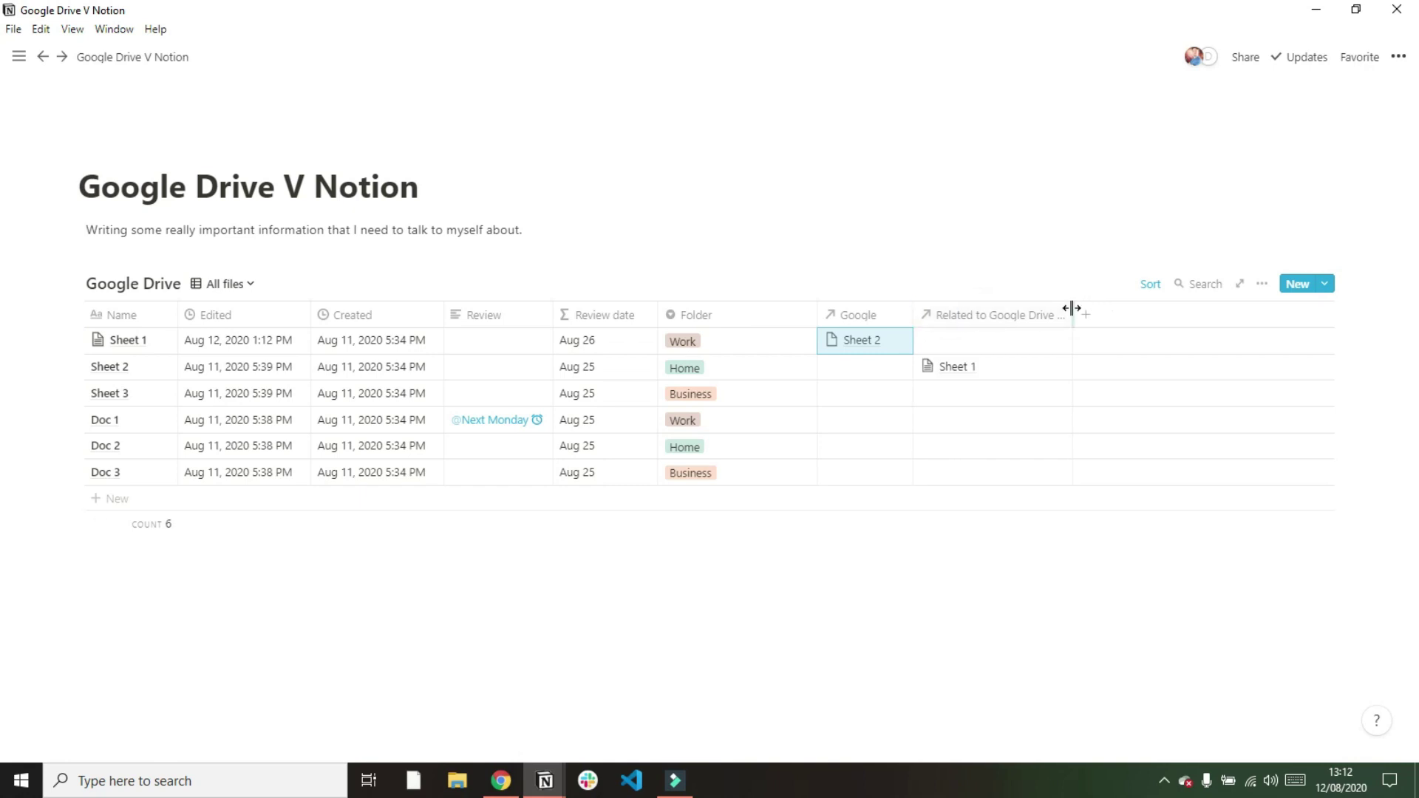
left_click_drag(1071, 309, 1008, 311)
Rename the relation columns to 'To' and 'From'
left_click(876, 322)
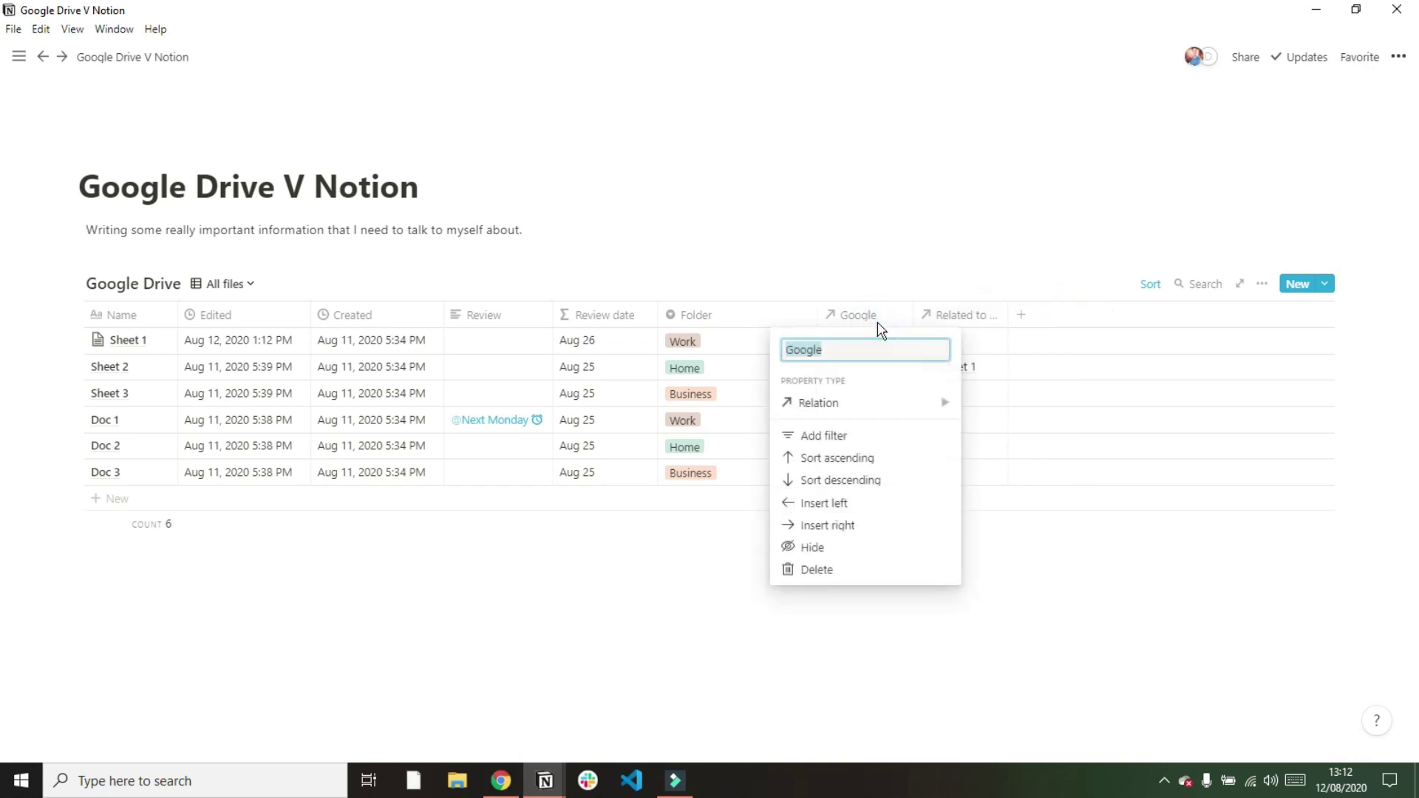
type("To")
key("Return")
left_click(960, 317)
type("From")
key("Return")
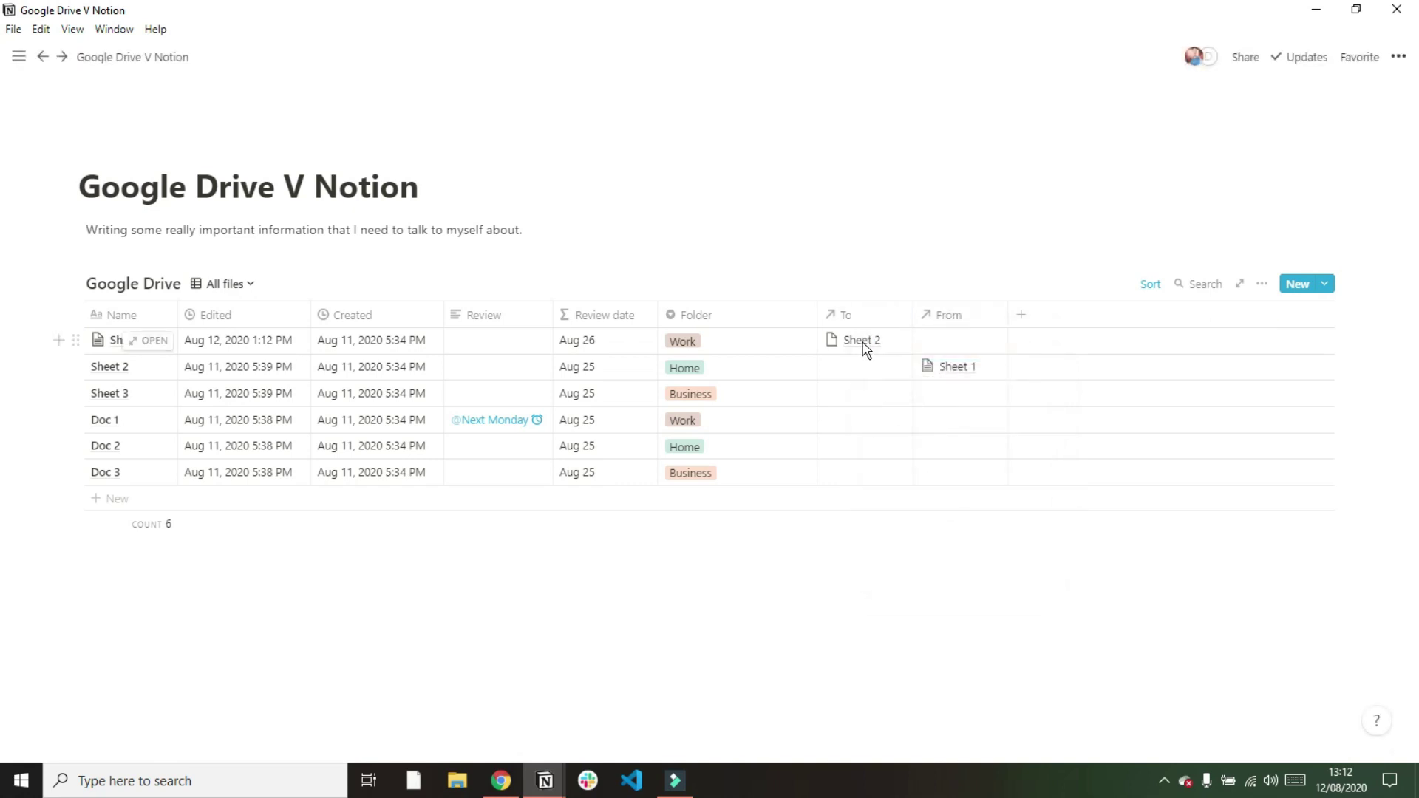
Follow Sheet 1's To link to the Sheet 2 page and close it
left_click(155, 341)
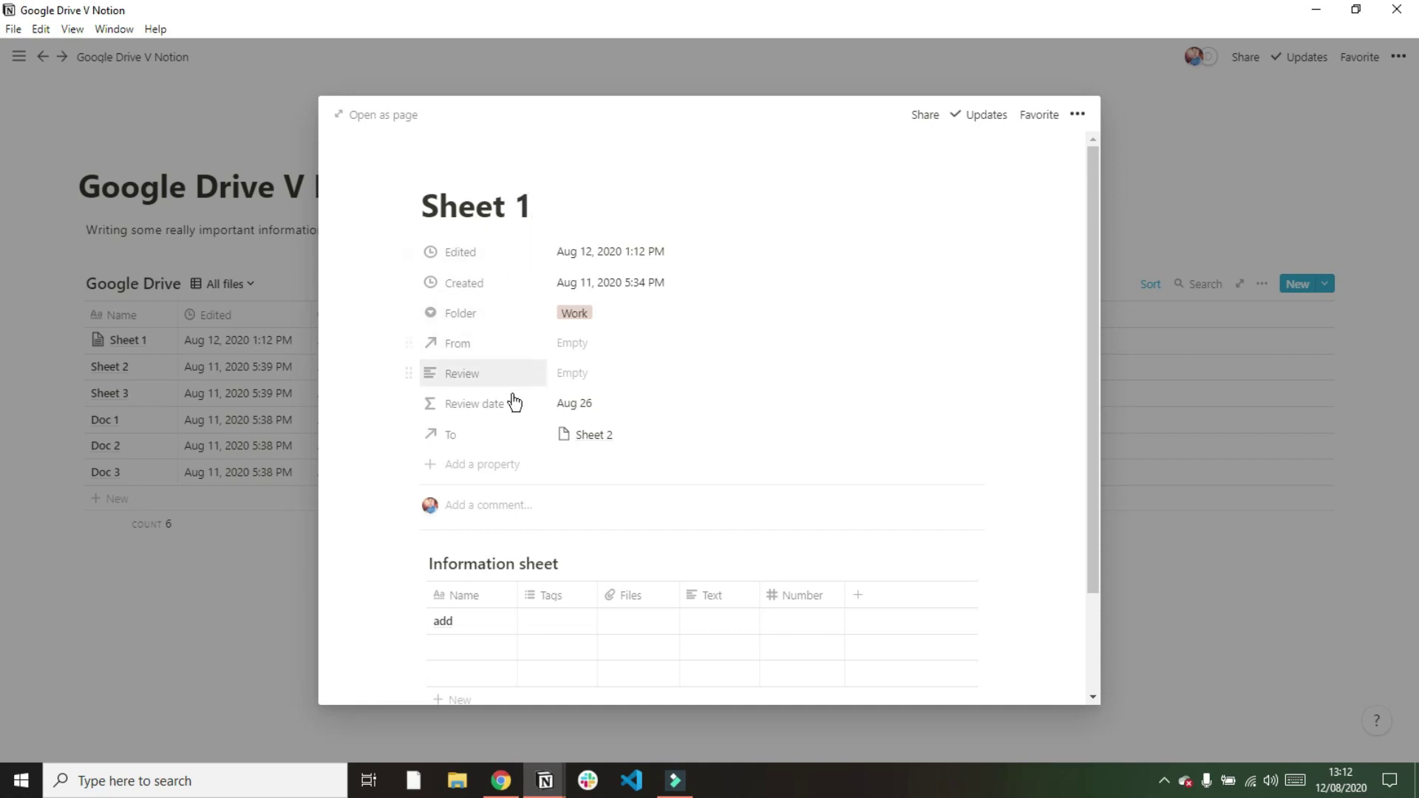
left_click(629, 433)
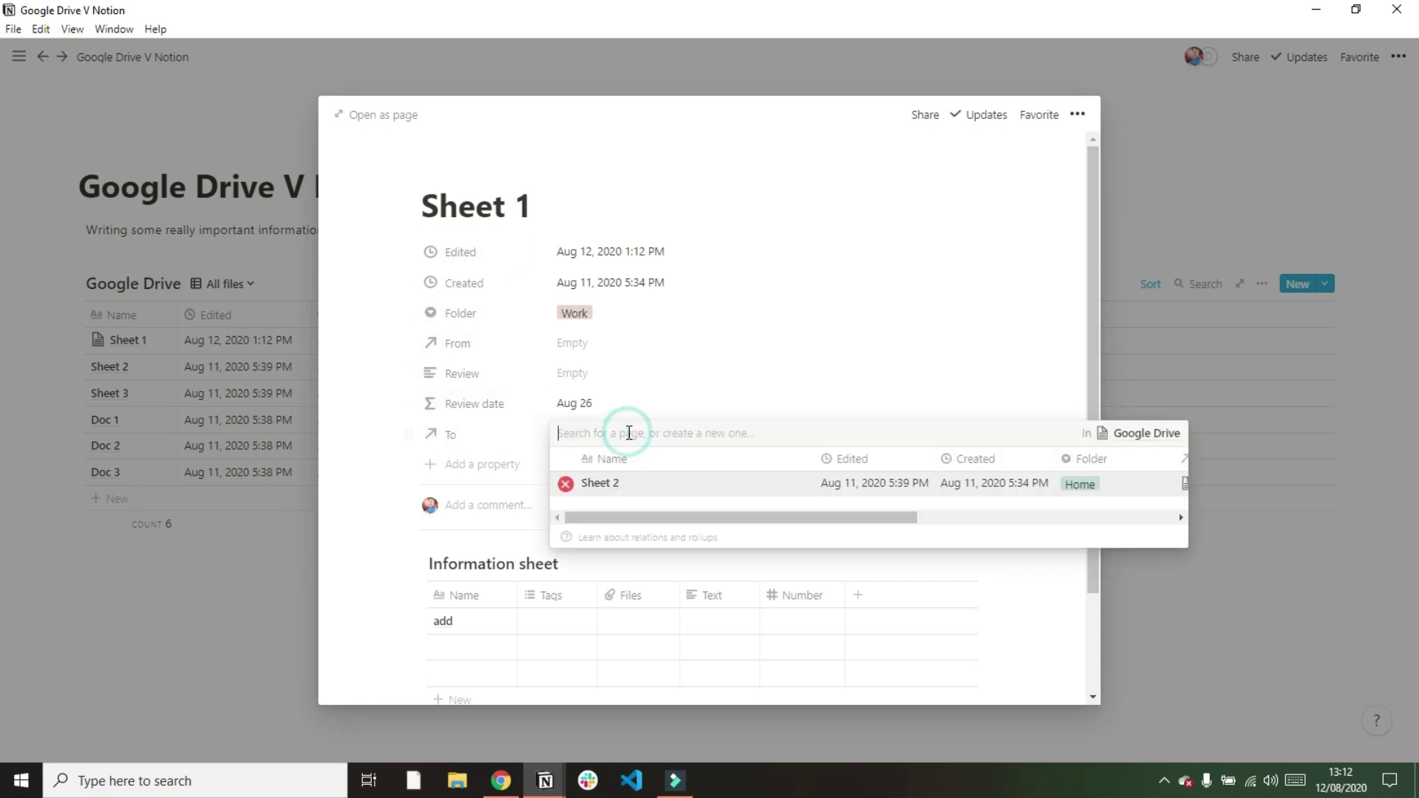
left_click(617, 485)
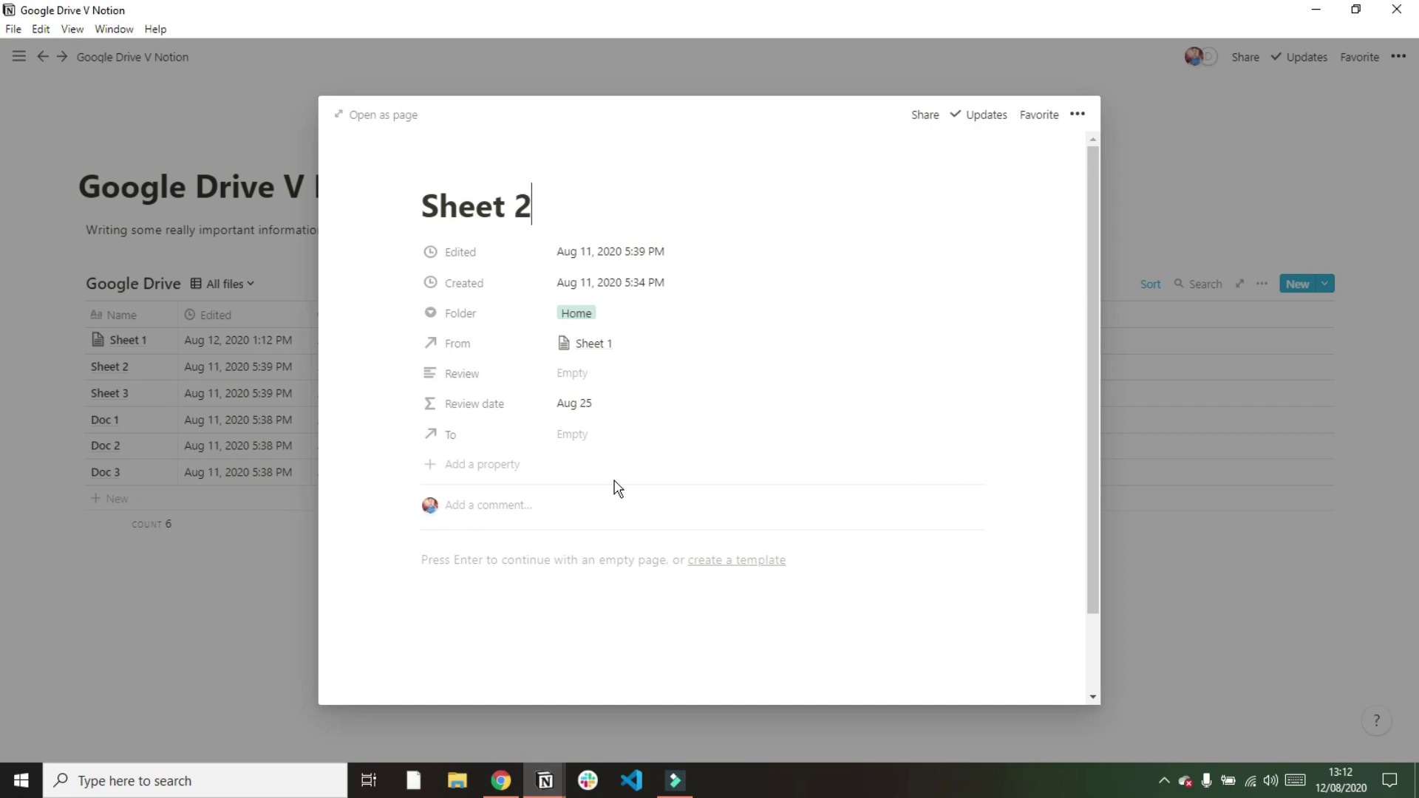
left_click(249, 461)
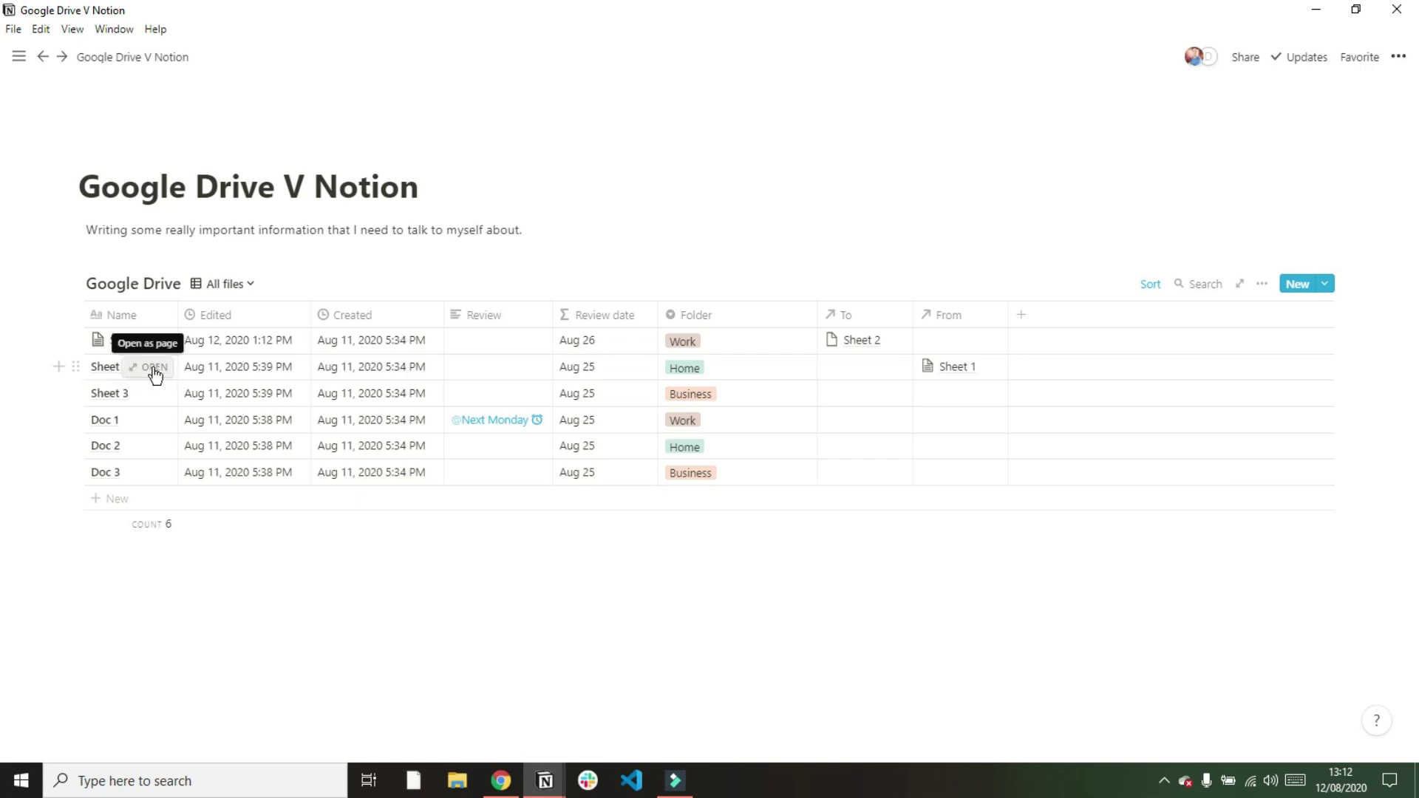
Copy the Google Drive table's link and paste it into Sheet 1 as a linked database
left_click(75, 283)
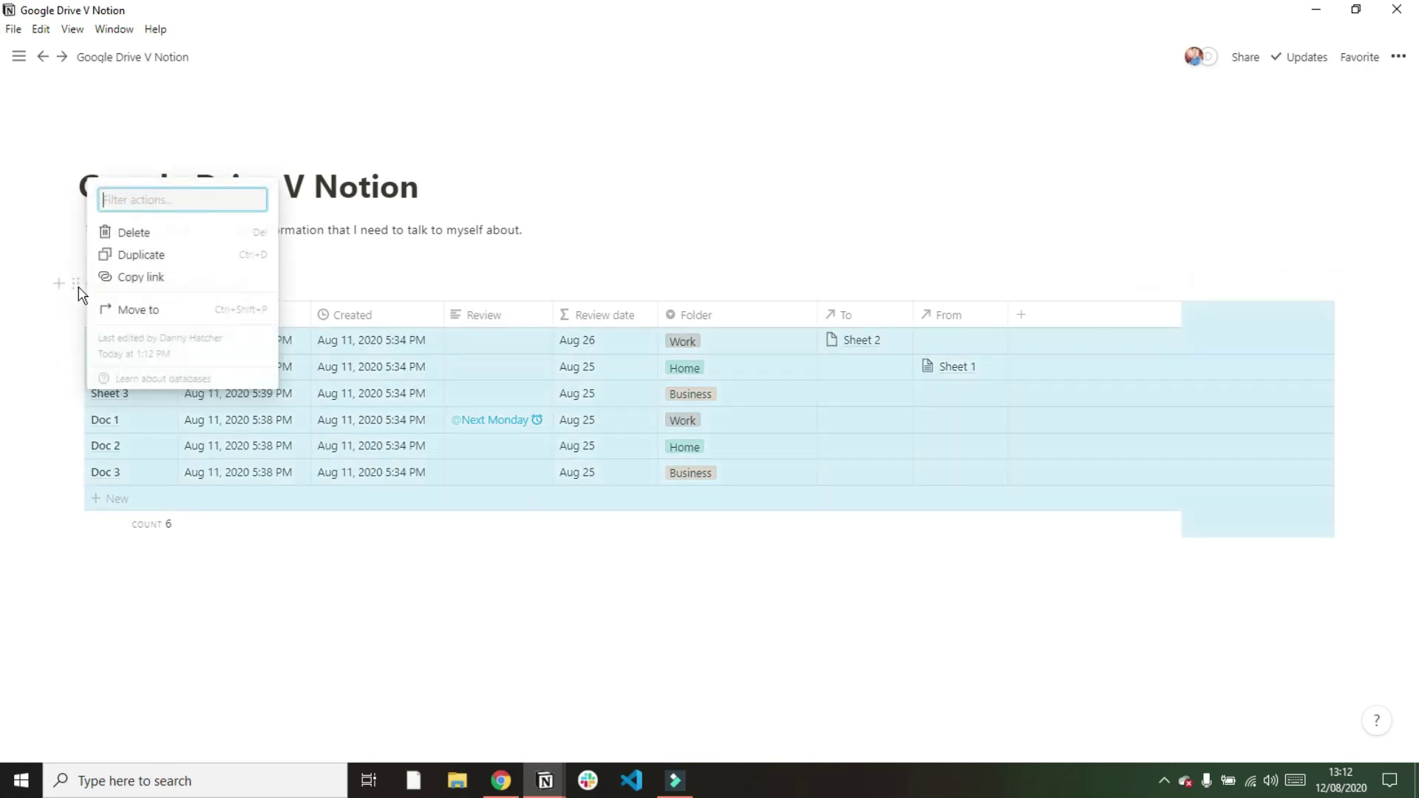
left_click(154, 285)
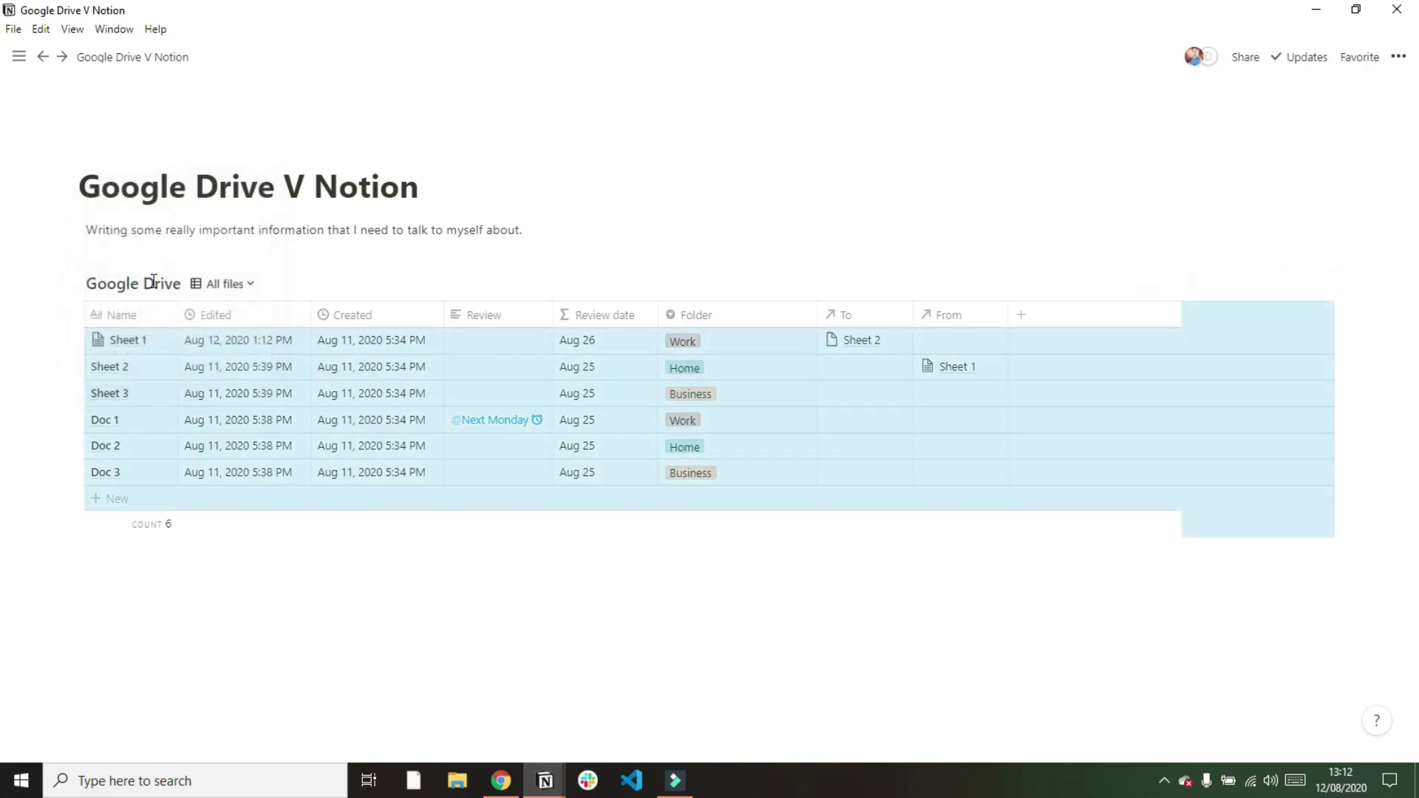
left_click(266, 285)
left_click(153, 345)
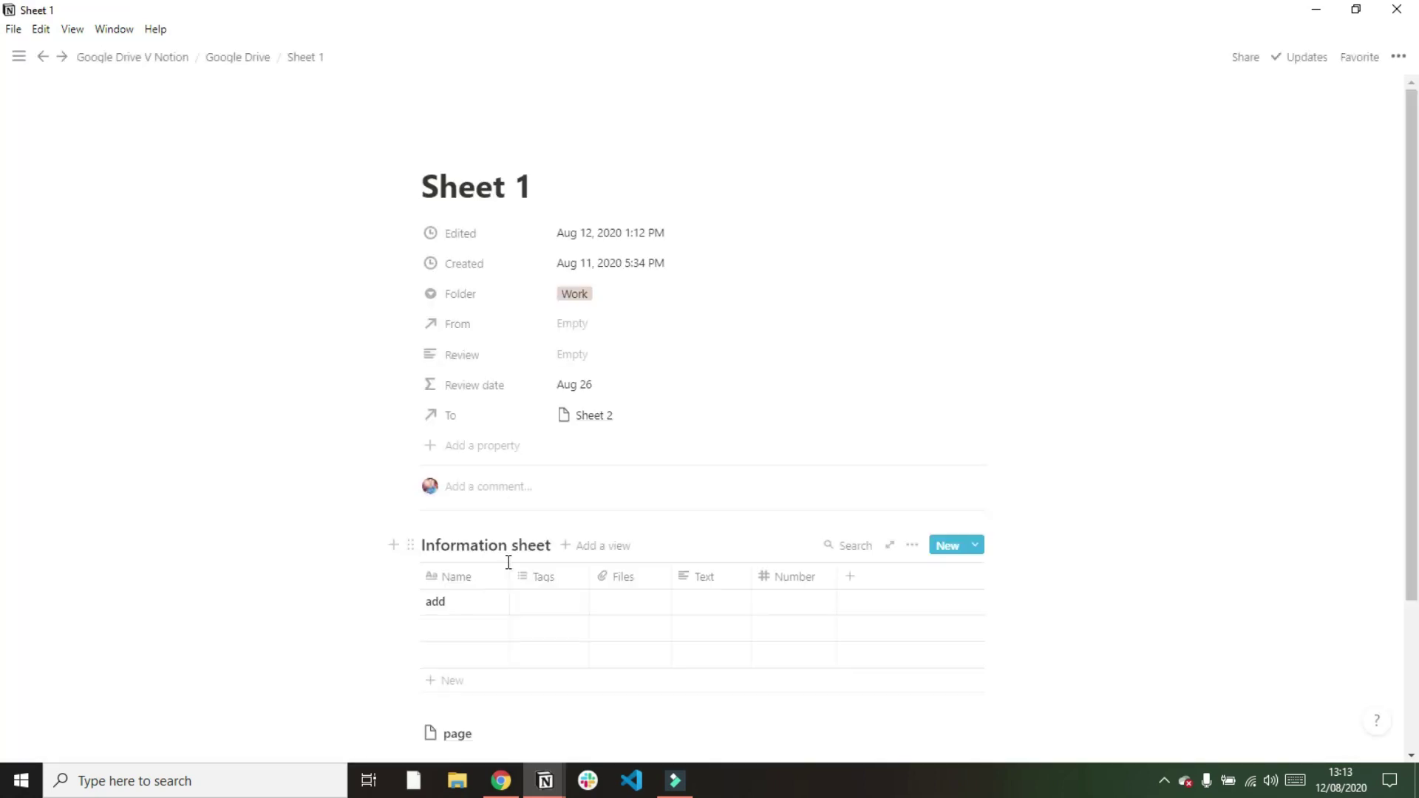
scroll(507, 570, "down", 3)
left_click(461, 570)
key("ctrl+v")
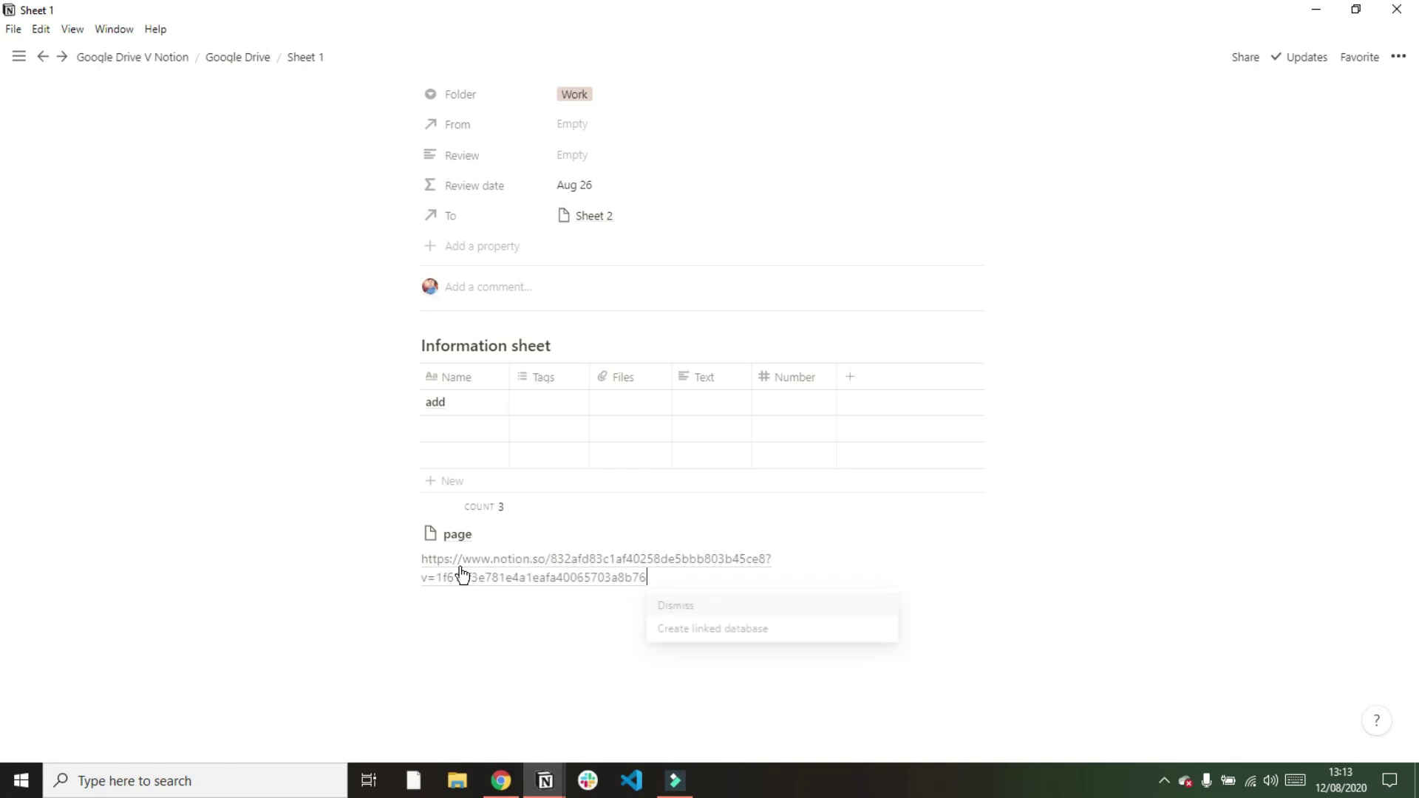
left_click(663, 634)
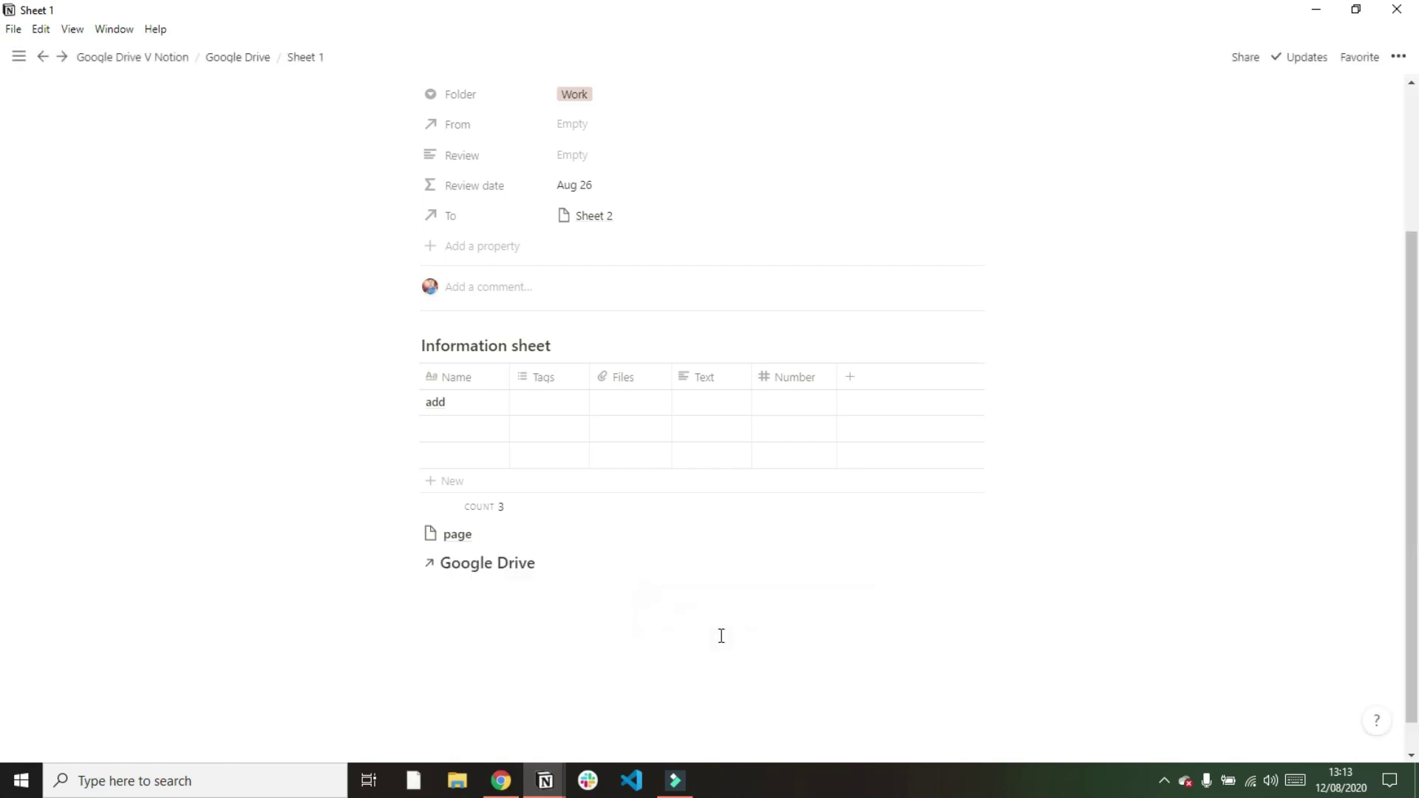
Make Sheet 1 full width, narrow the Review and Review date columns, and return to Google Drive V Notion
scroll(722, 643, "down", 3)
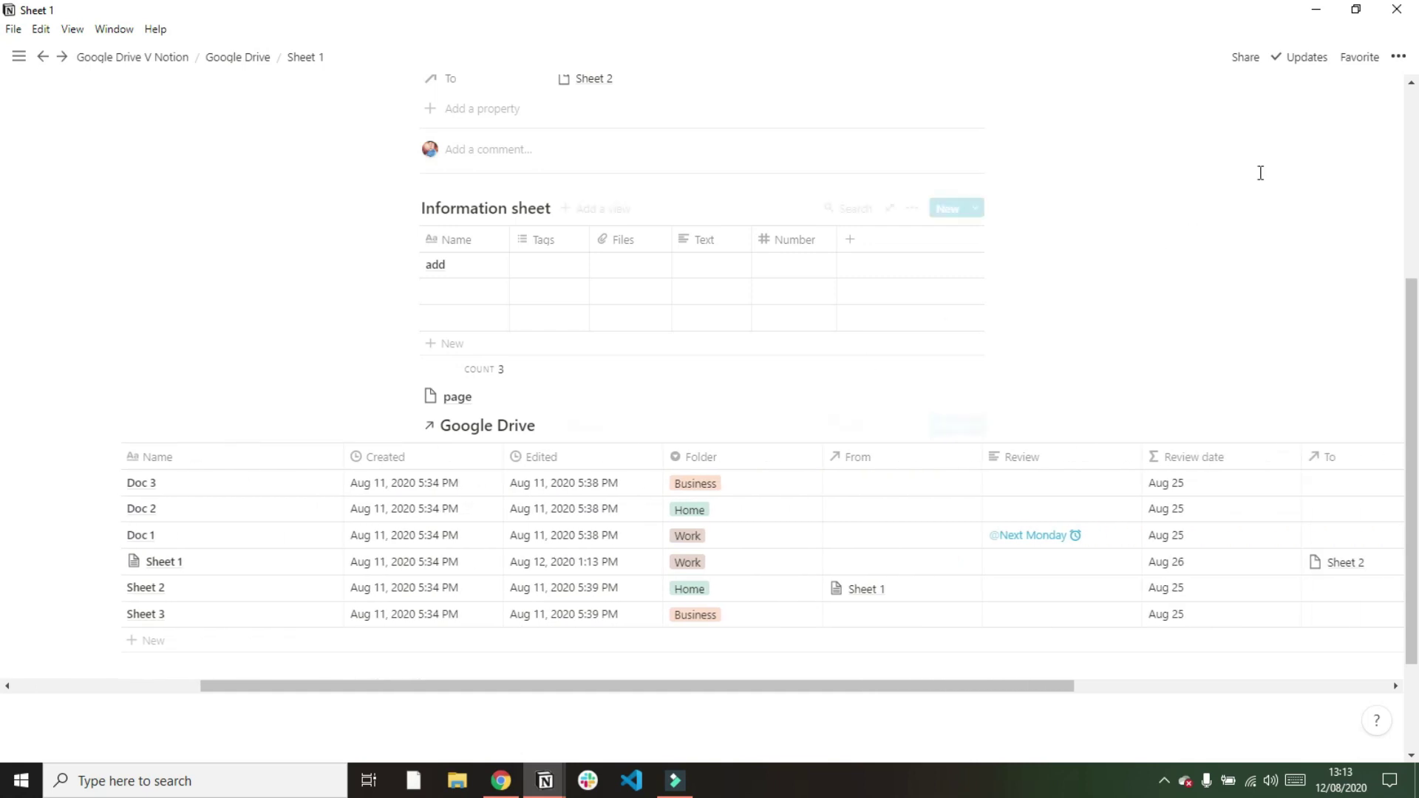
left_click(1398, 57)
left_click(1376, 195)
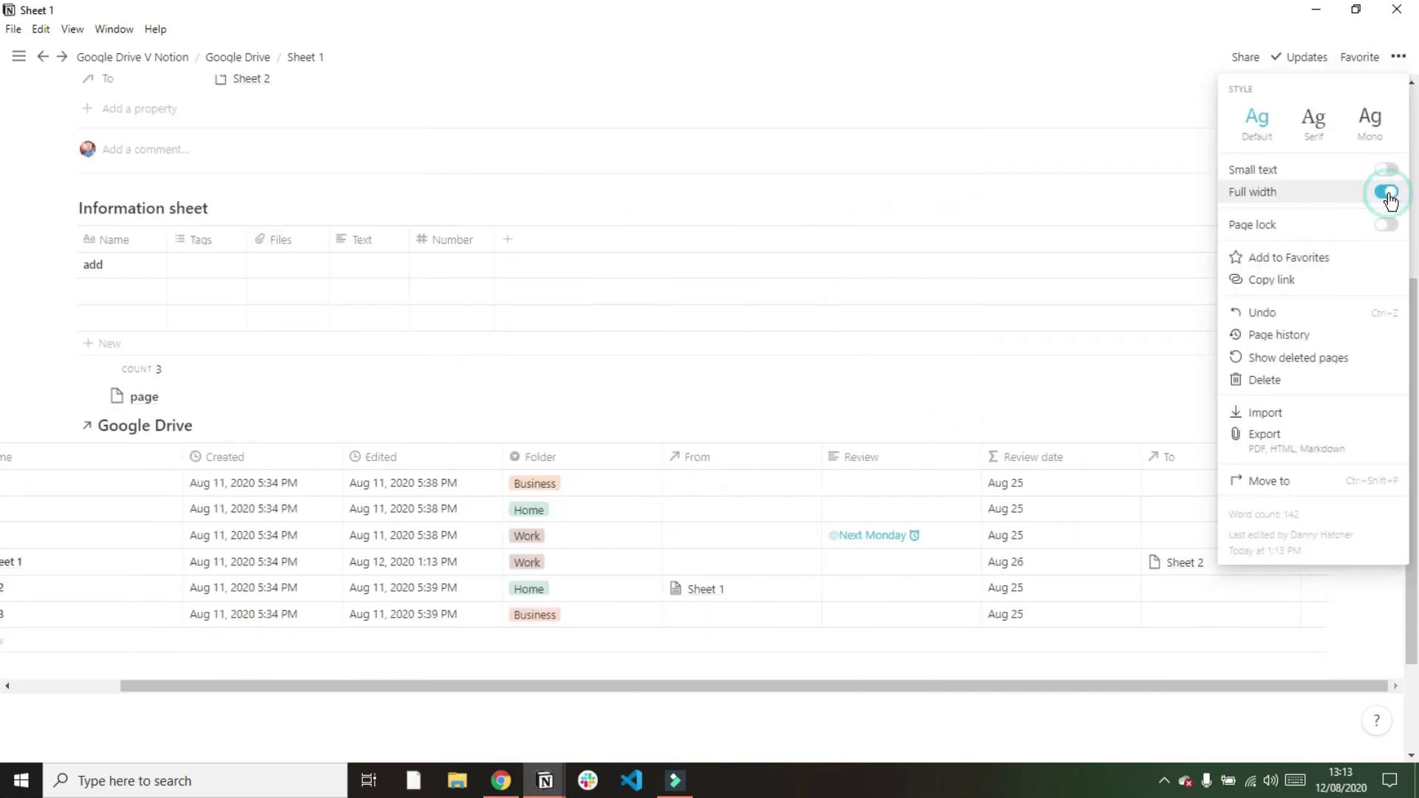
left_click(1035, 382)
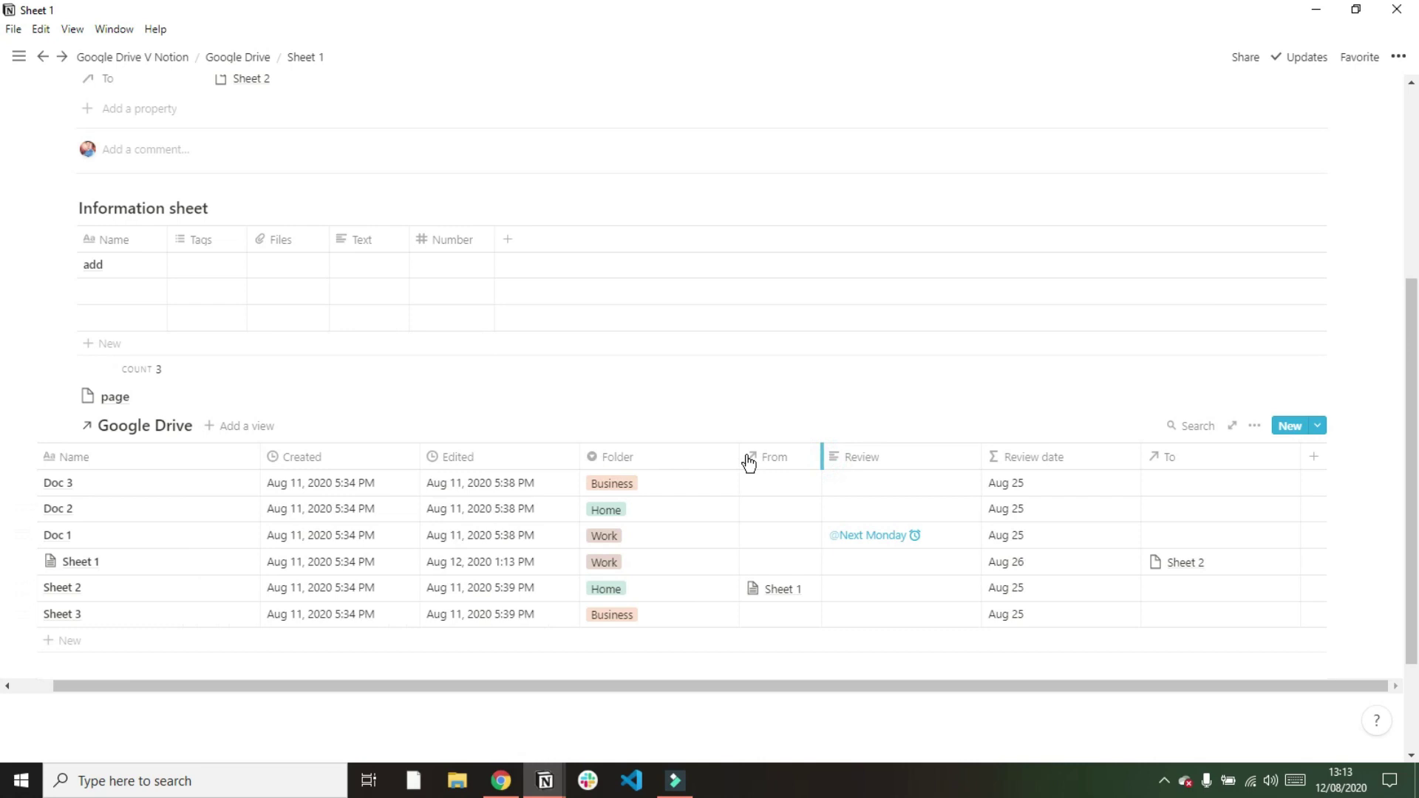
left_click_drag(819, 454, 738, 453)
left_click_drag(955, 447, 909, 453)
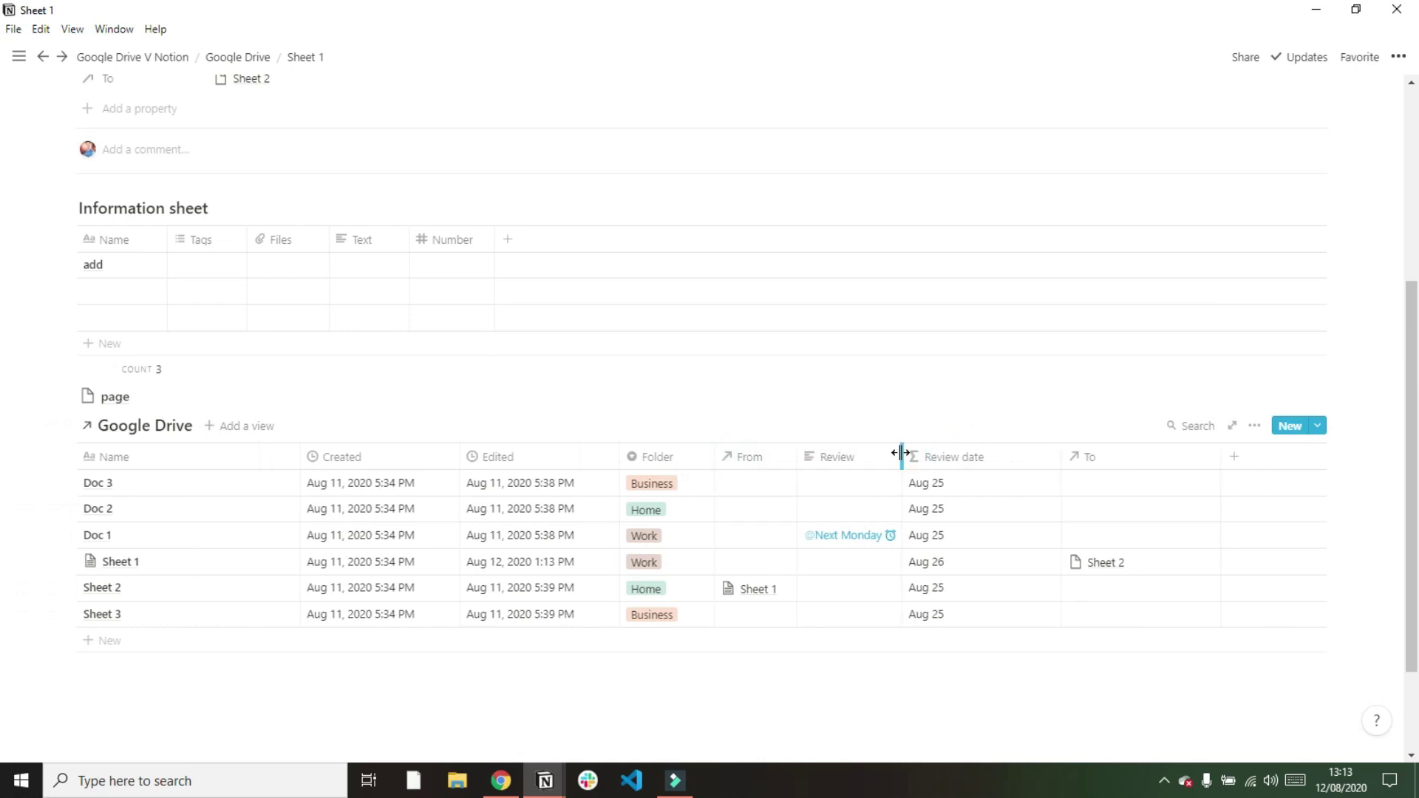
left_click_drag(1061, 453, 1026, 448)
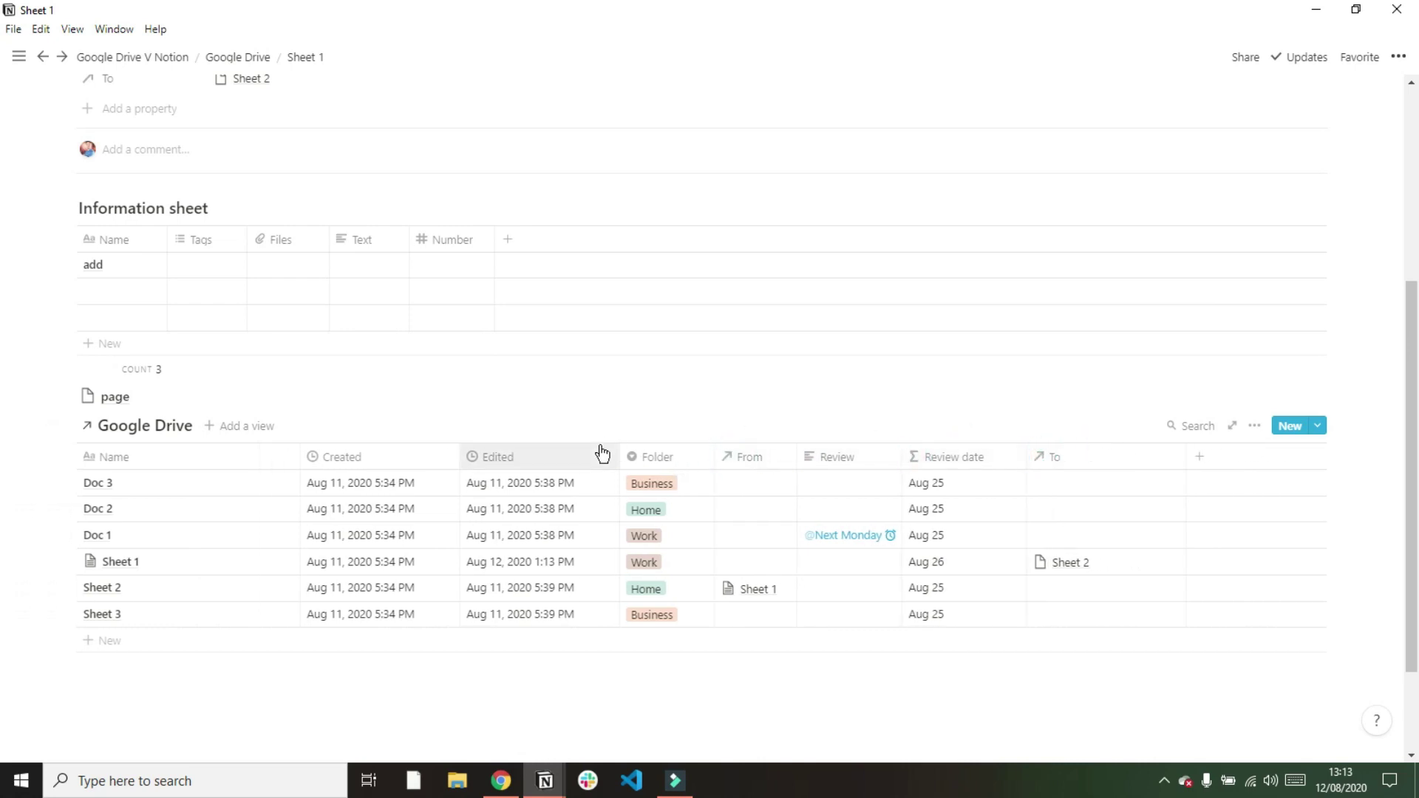
scroll(407, 496, "up", 1)
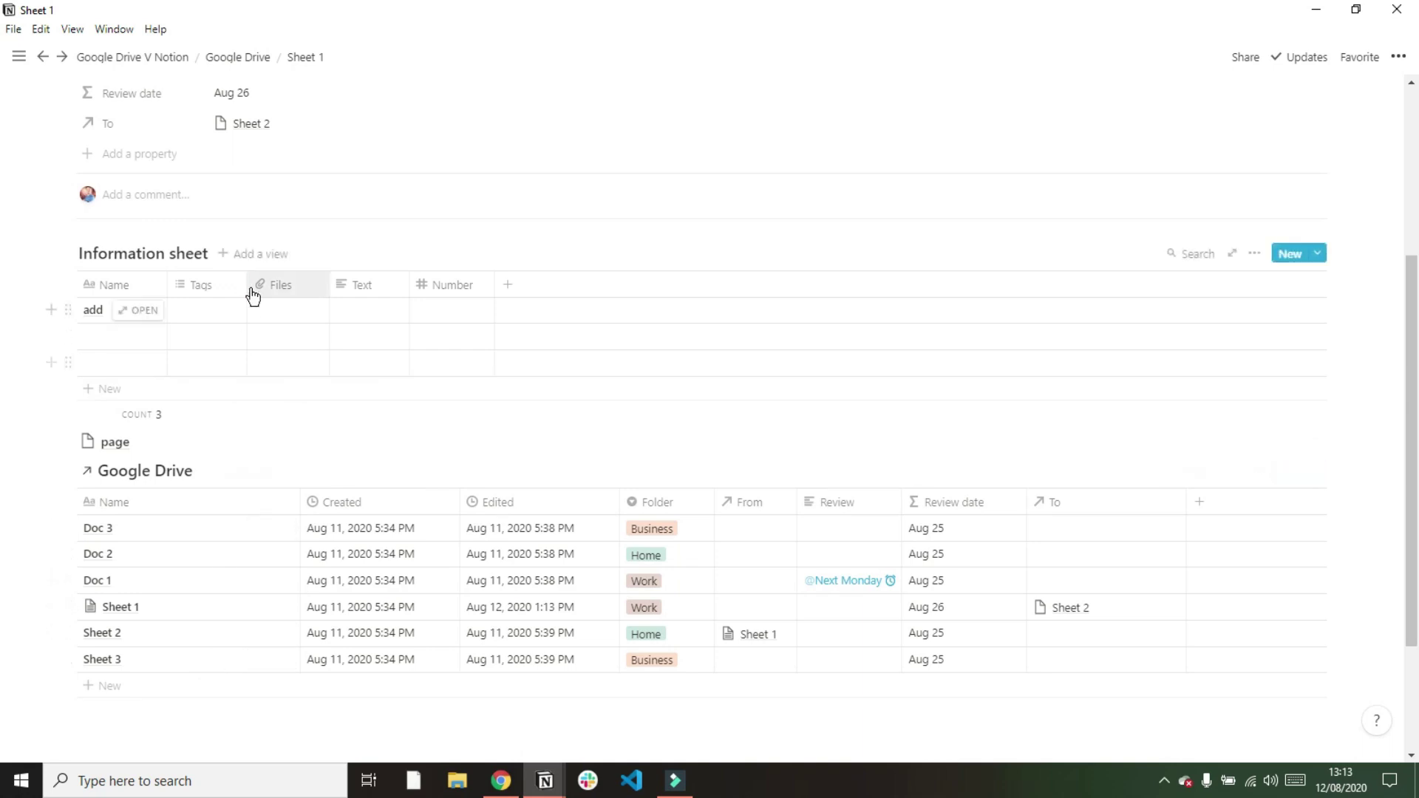
left_click(137, 57)
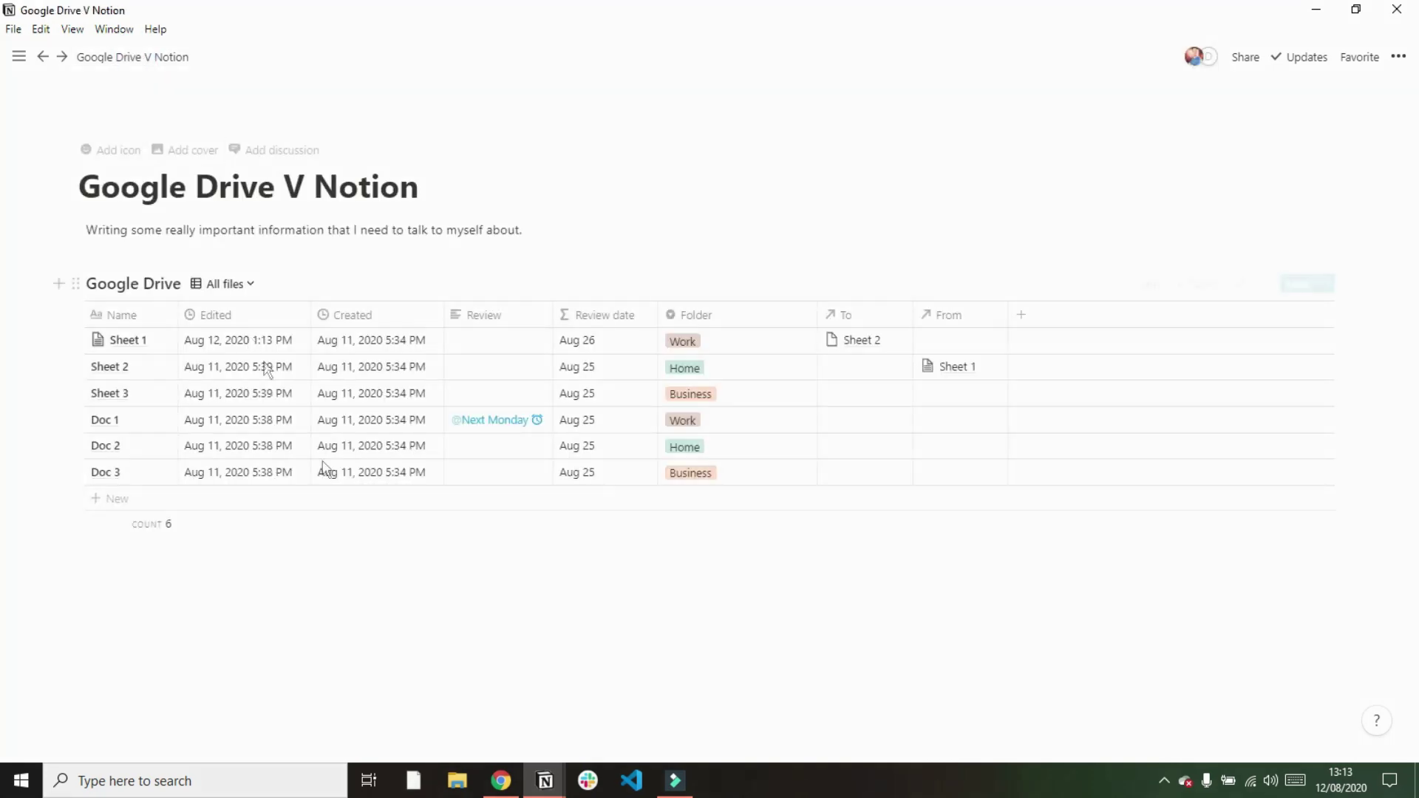
Check Google Drive's Trash, which is empty, then bring Notion back with its sidebar
left_click(503, 782)
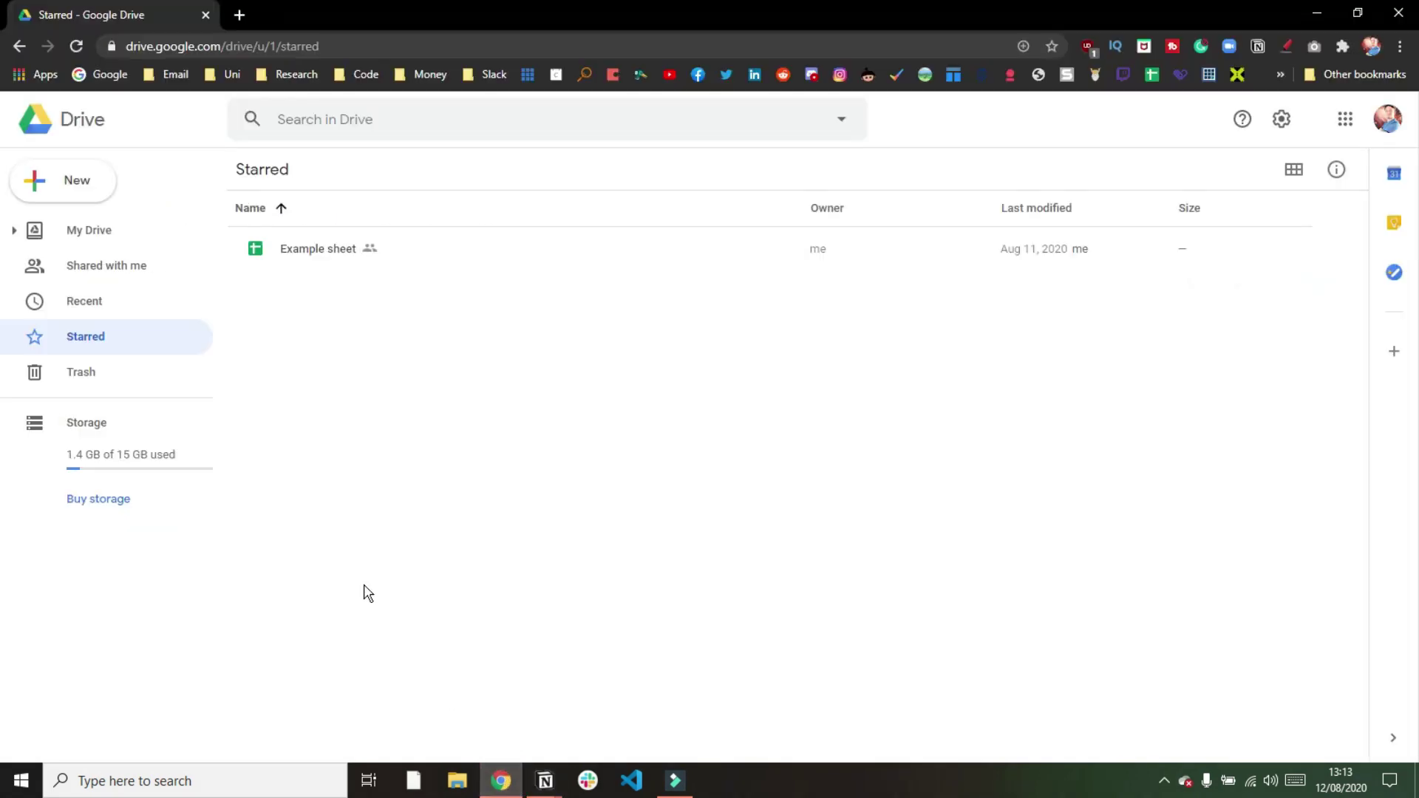
left_click(80, 377)
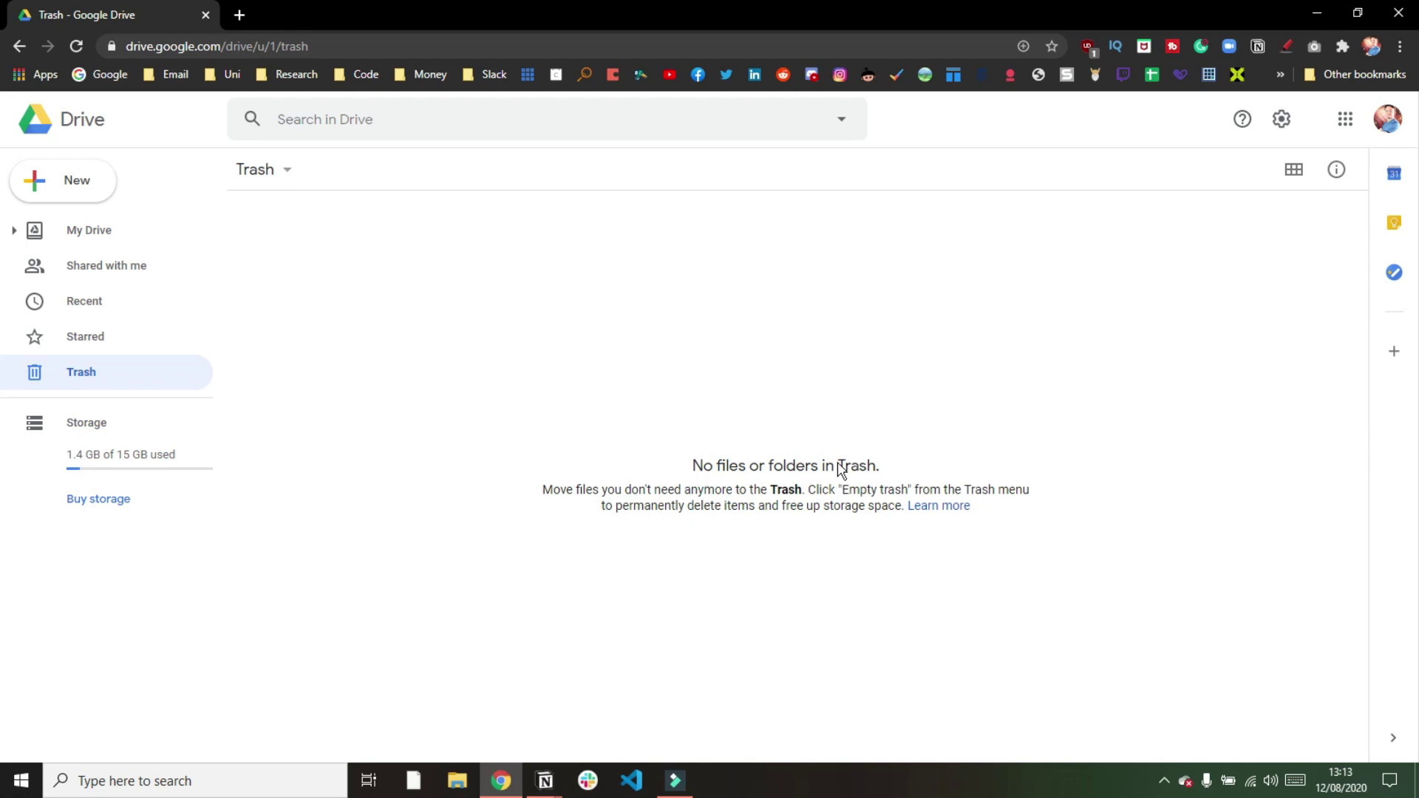
left_click(561, 779)
mouse_move(9, 313)
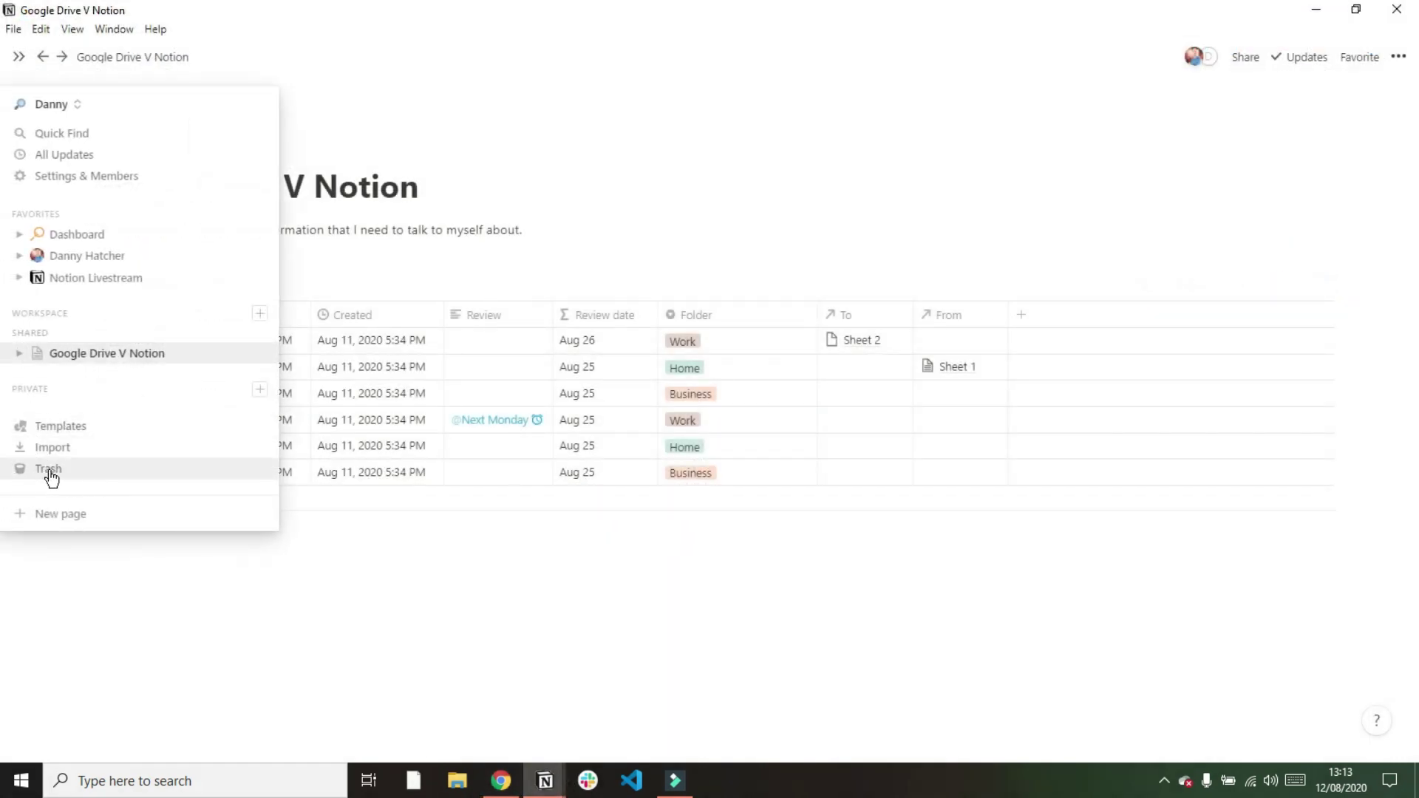
left_click(107, 476)
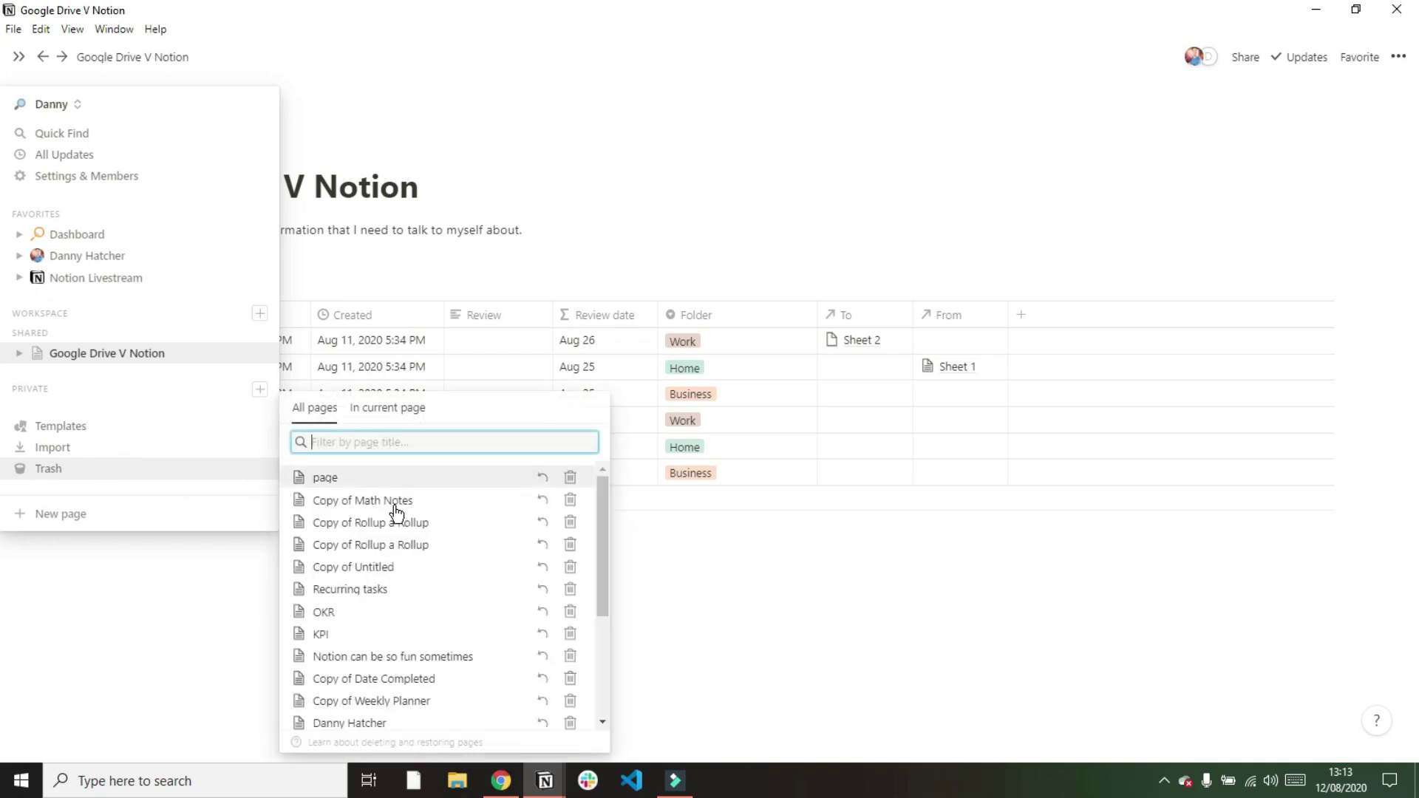
left_click(497, 280)
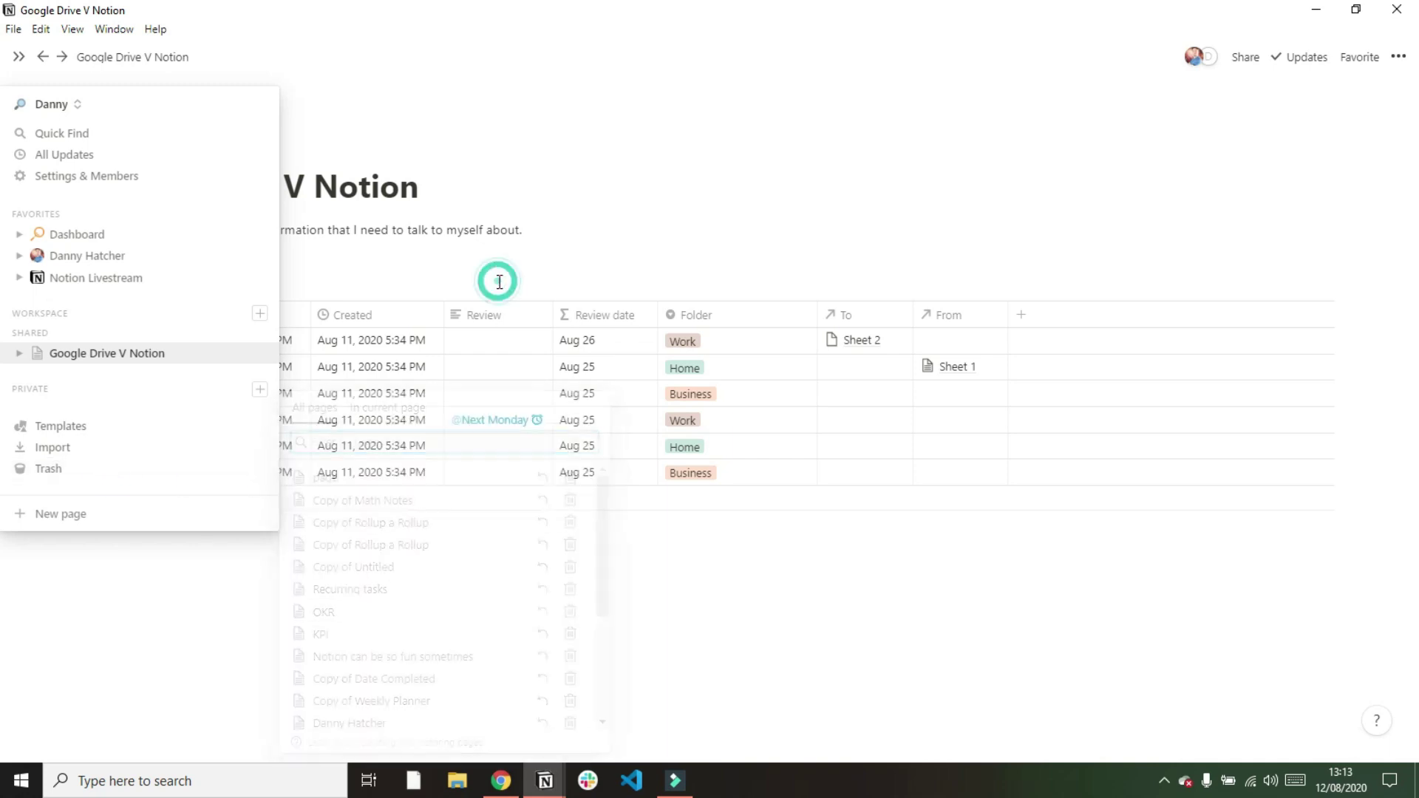
left_click(522, 231)
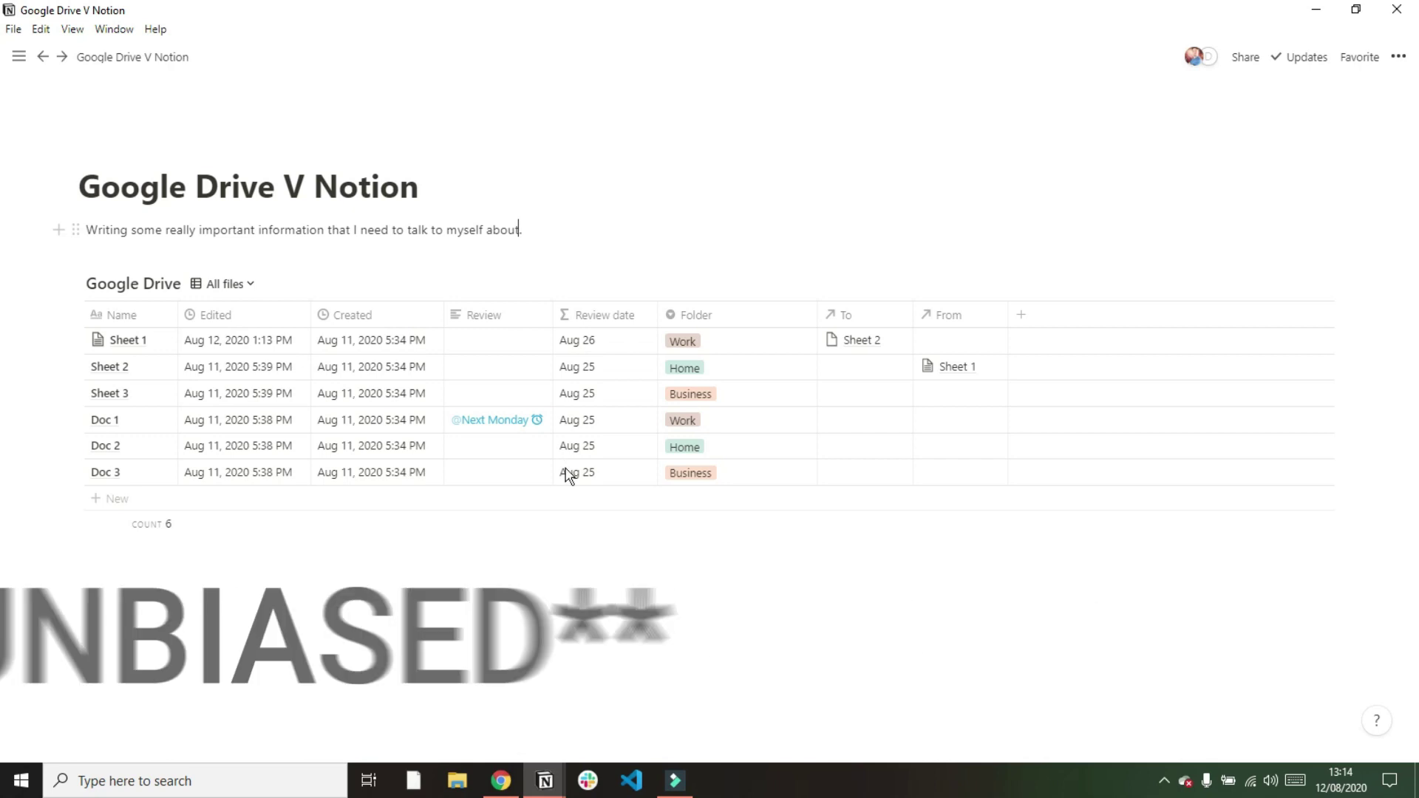
Browse the Google One storage plans of 100 GB, 200 GB and 2 TB
left_click(501, 778)
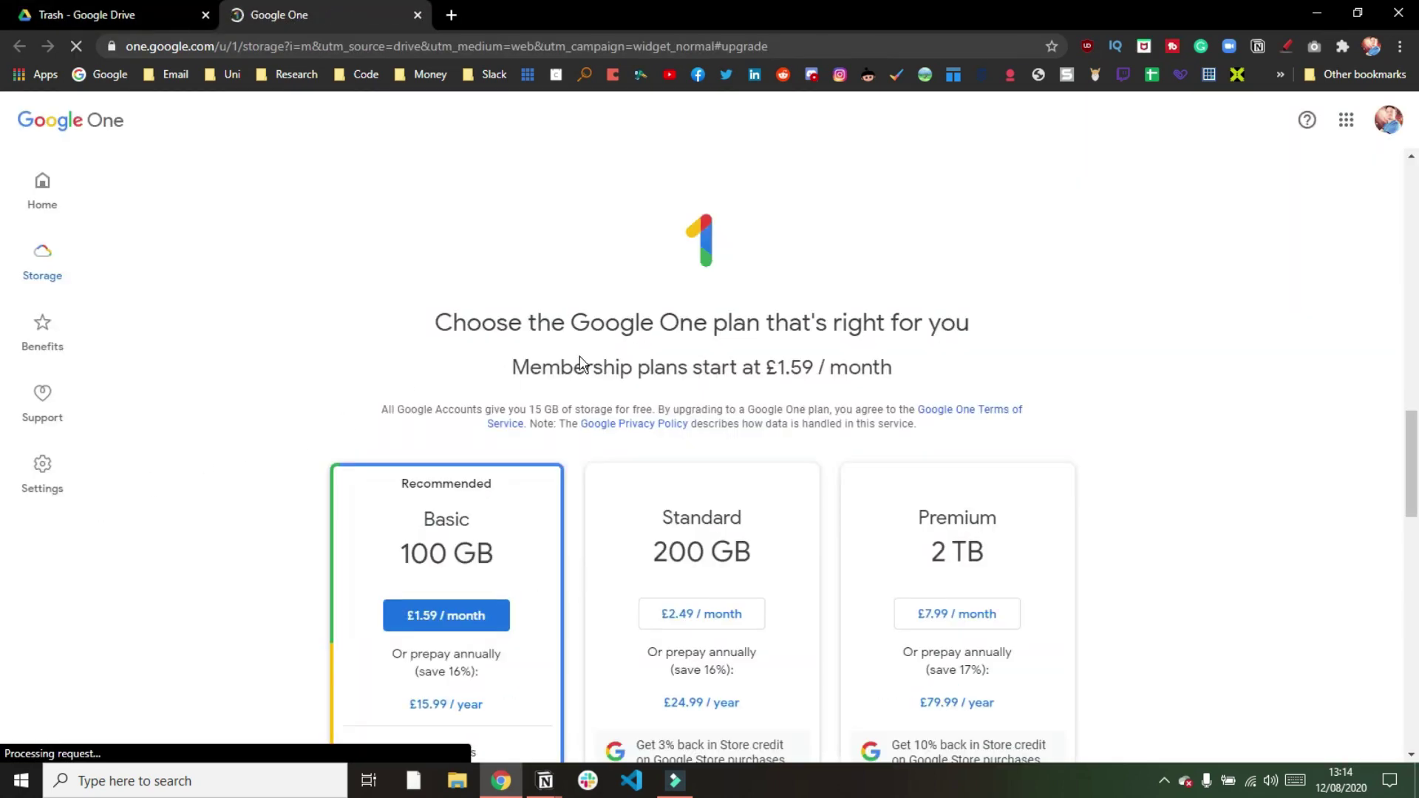
scroll(692, 340, "down", 4)
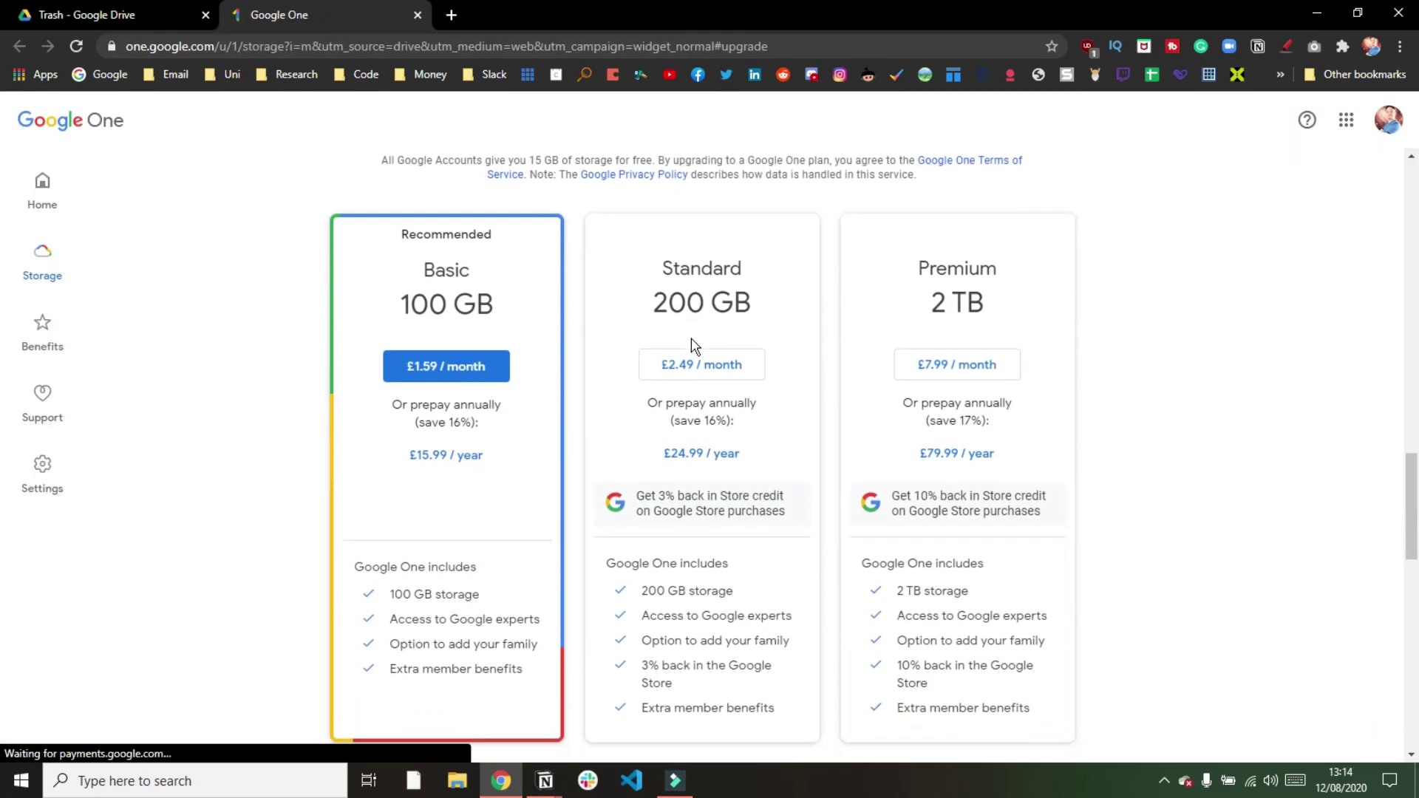
scroll(691, 344, "down", 1)
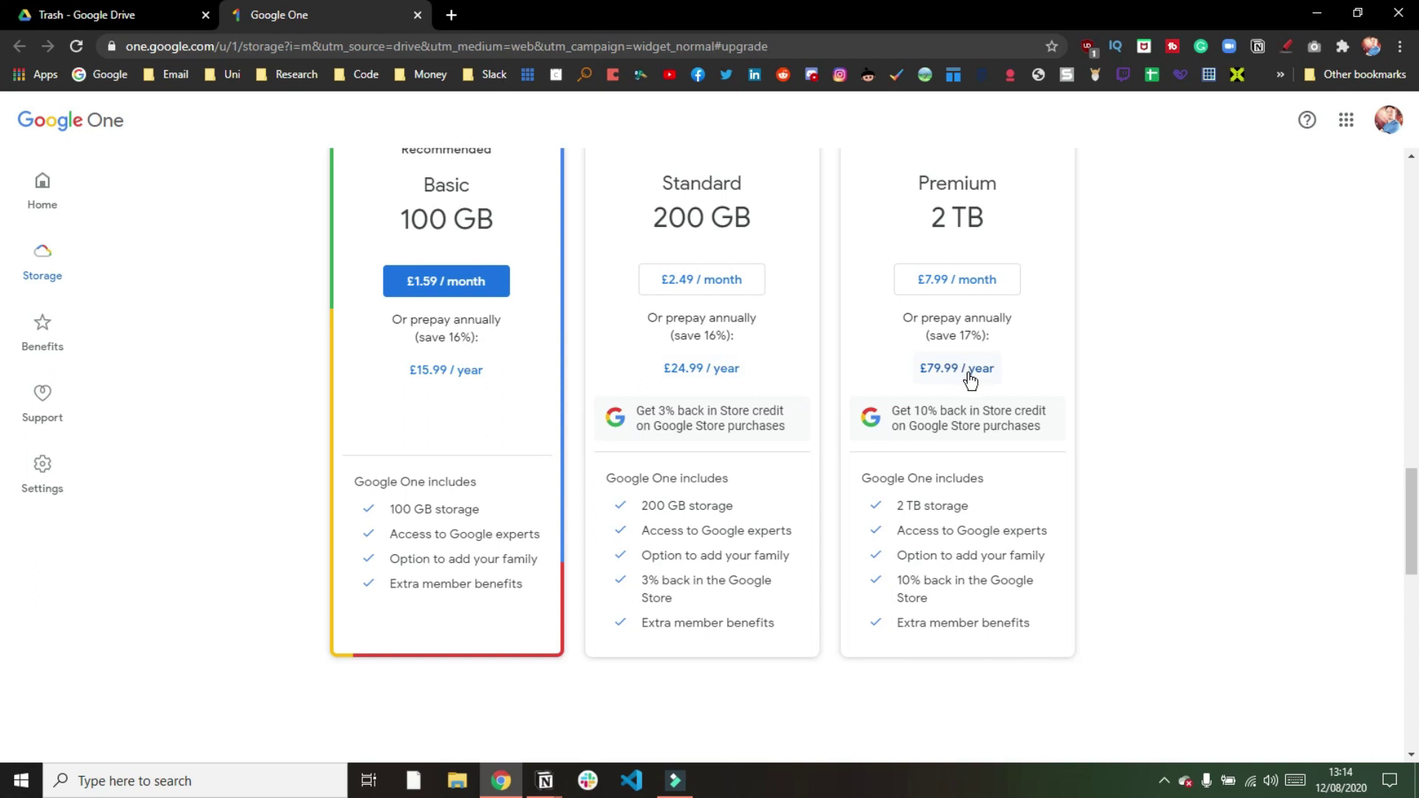
Open Notion's Plans settings and read the usage tooltips, including 5 MB versus Unlimited file uploads
left_click(545, 780)
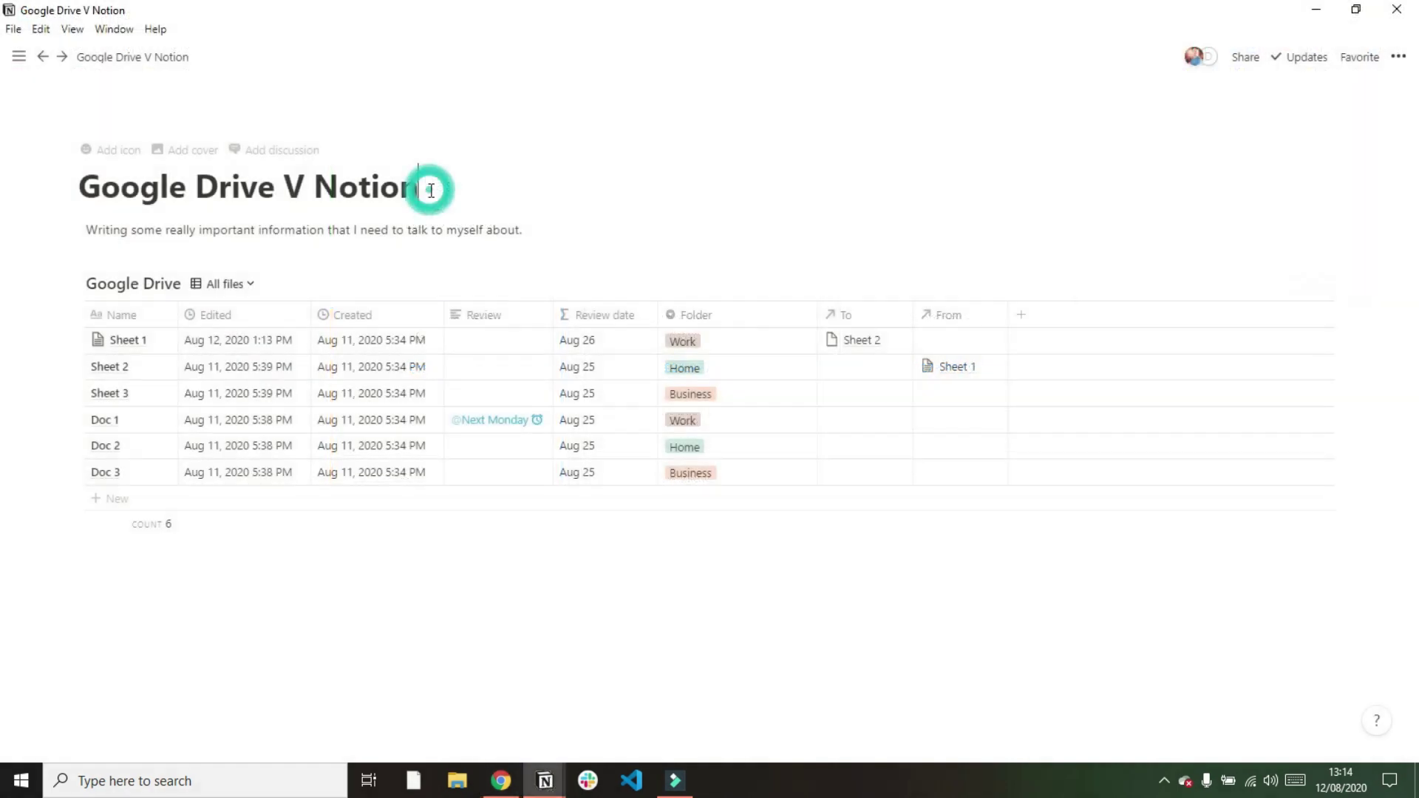
mouse_move(18, 59)
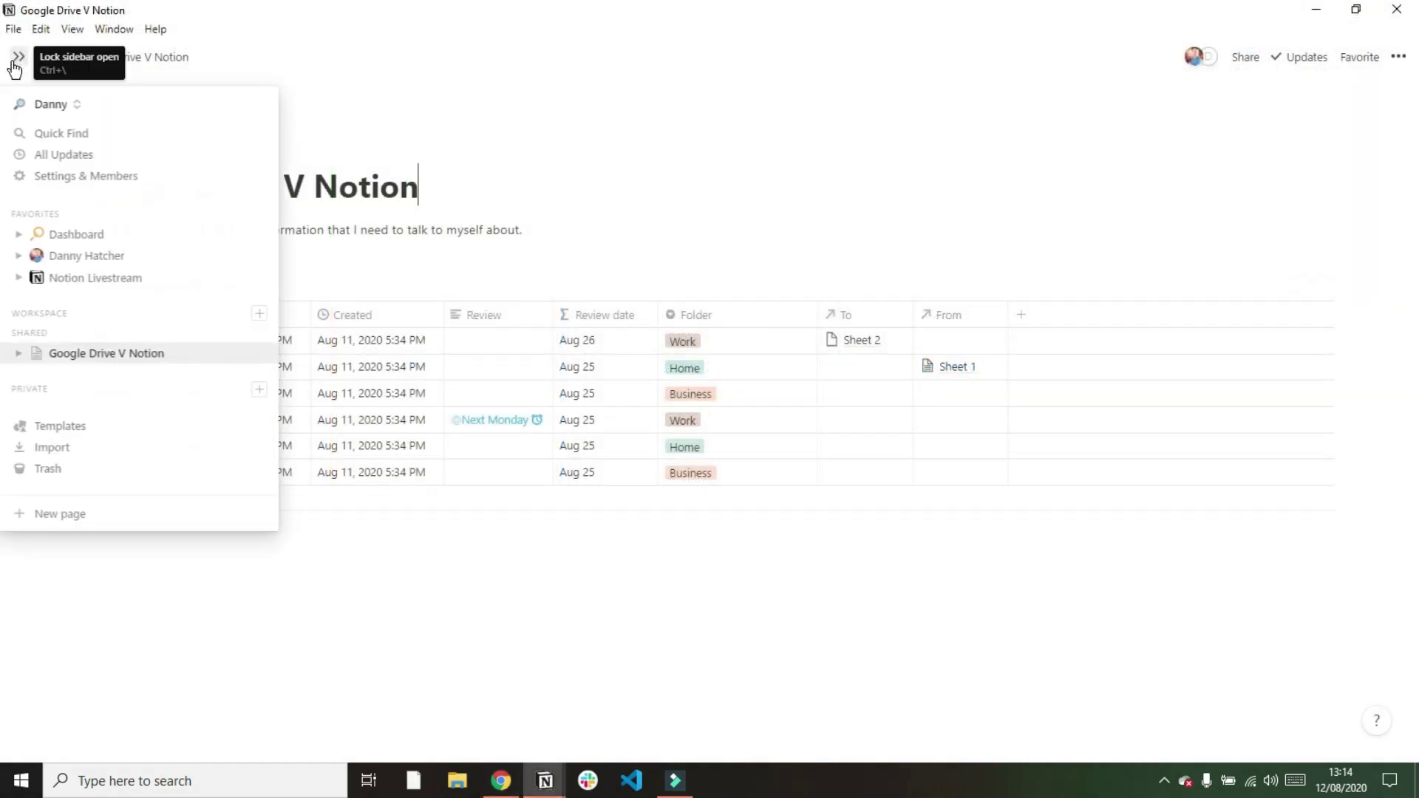
left_click(83, 178)
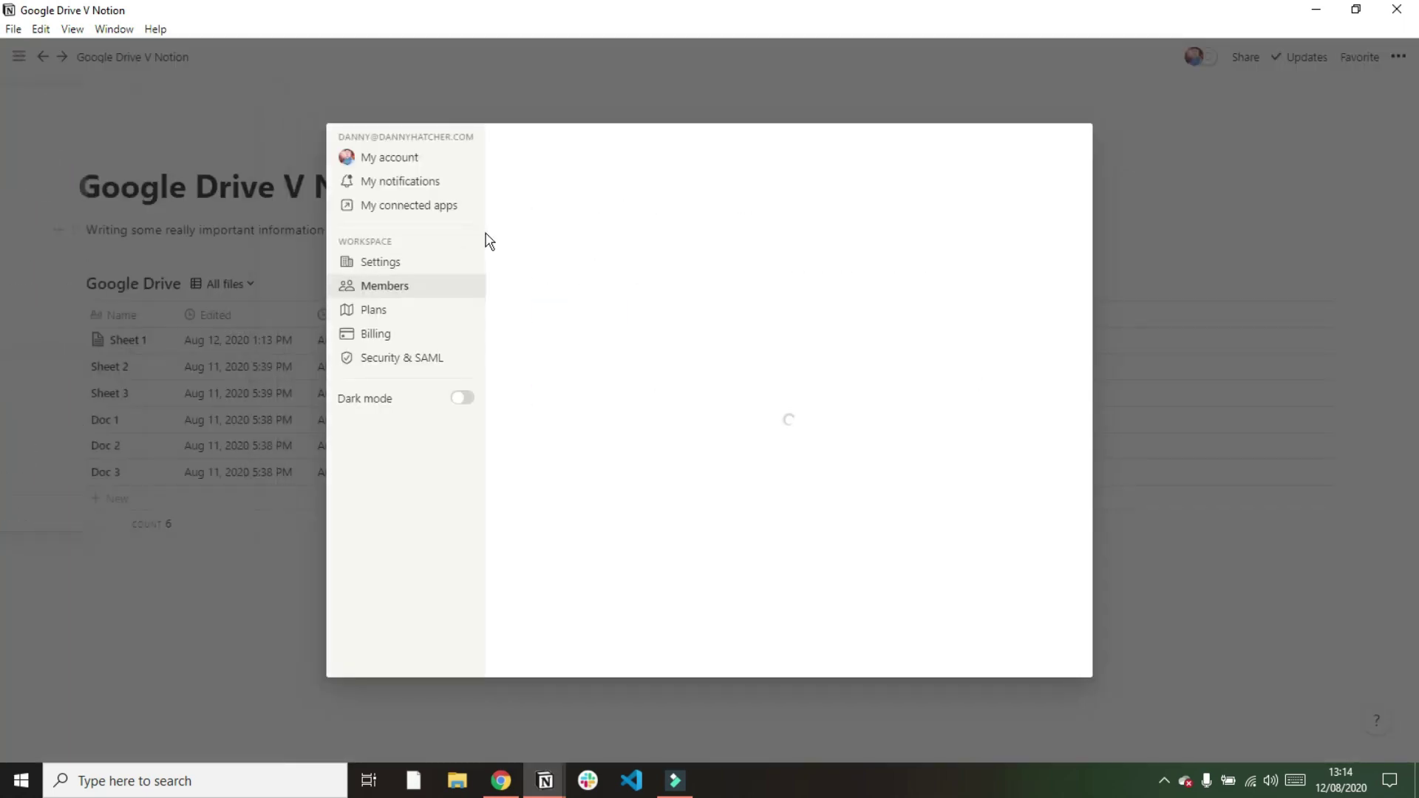
left_click(388, 314)
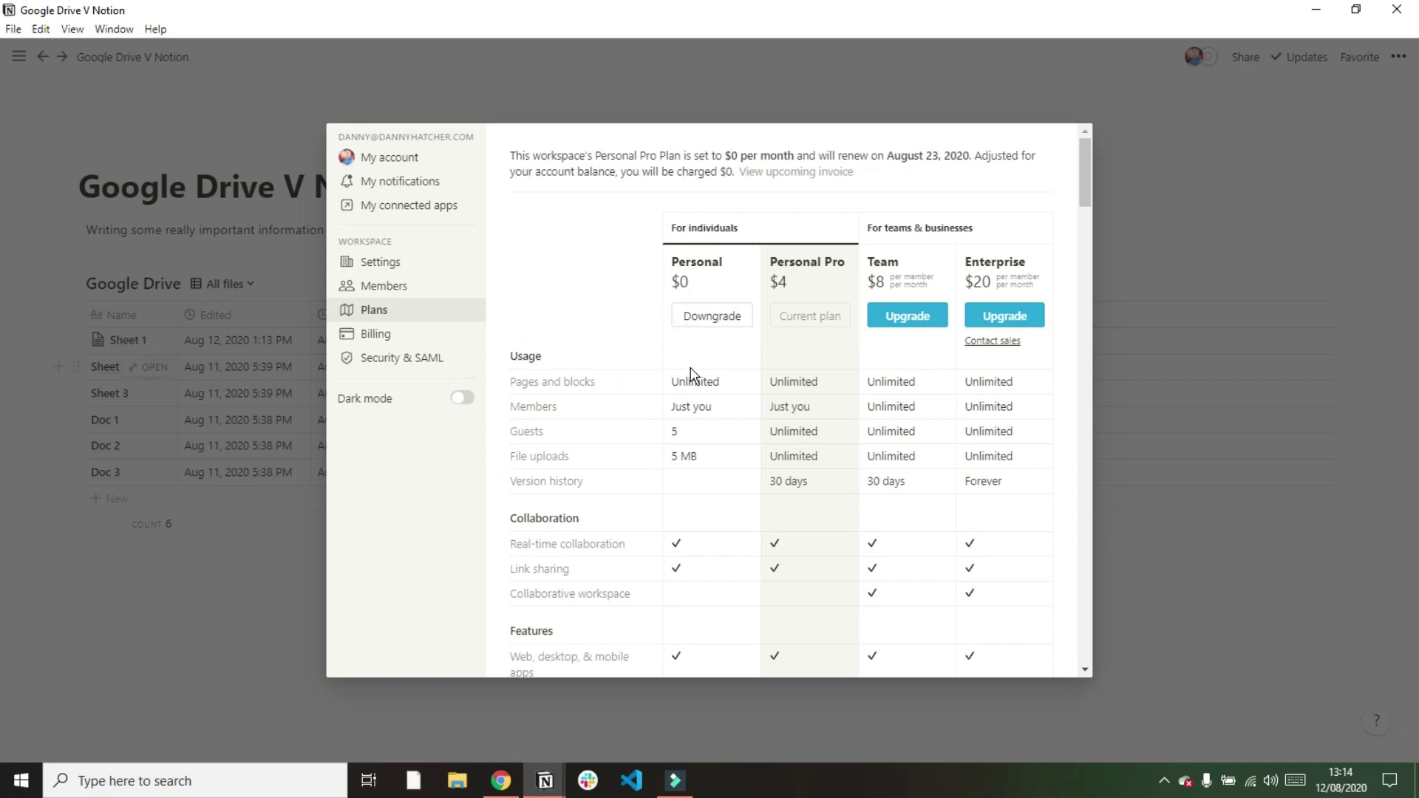
mouse_move(723, 391)
mouse_move(702, 471)
mouse_move(824, 410)
mouse_move(789, 477)
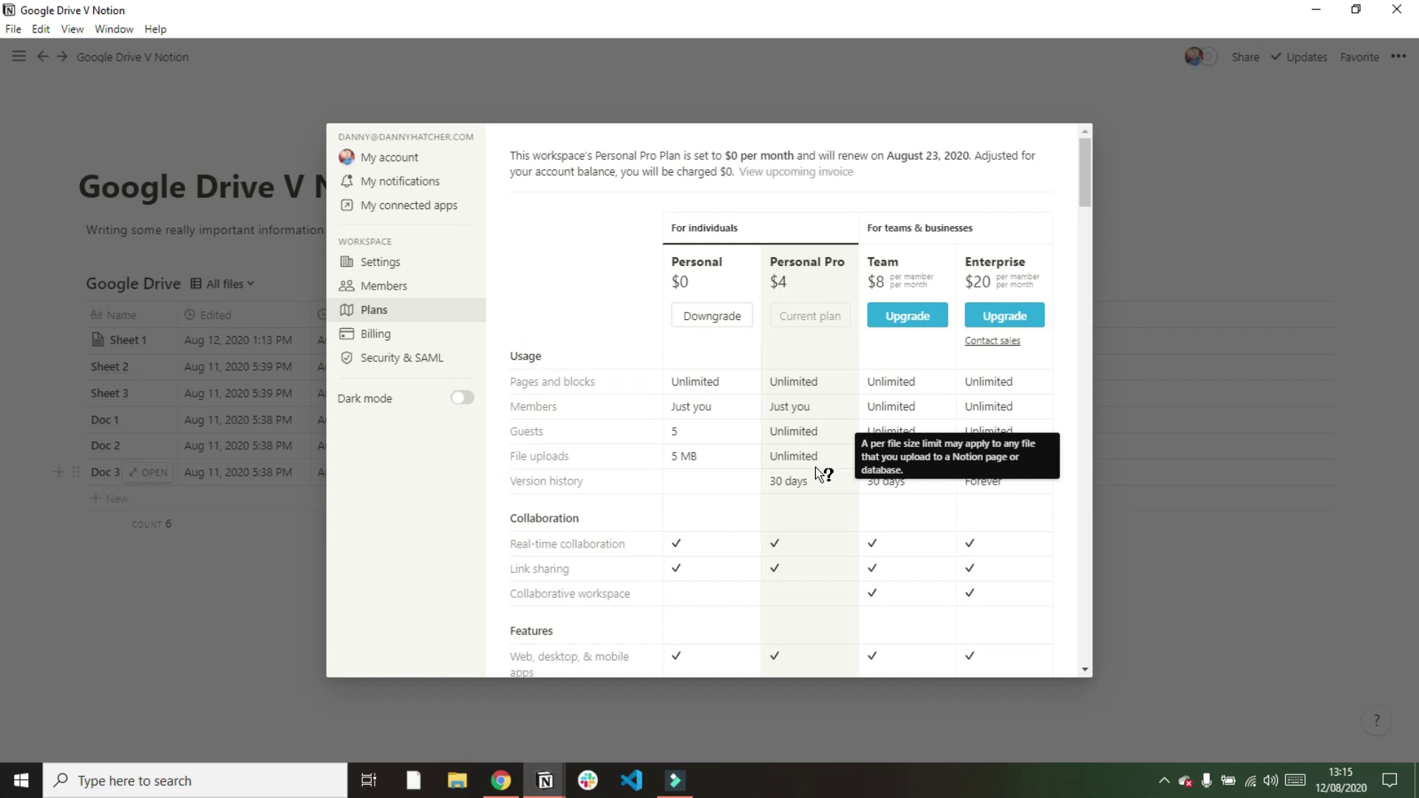
Close Notion's settings and the Google One tab, then show Drive's My Drive
left_click(1121, 361)
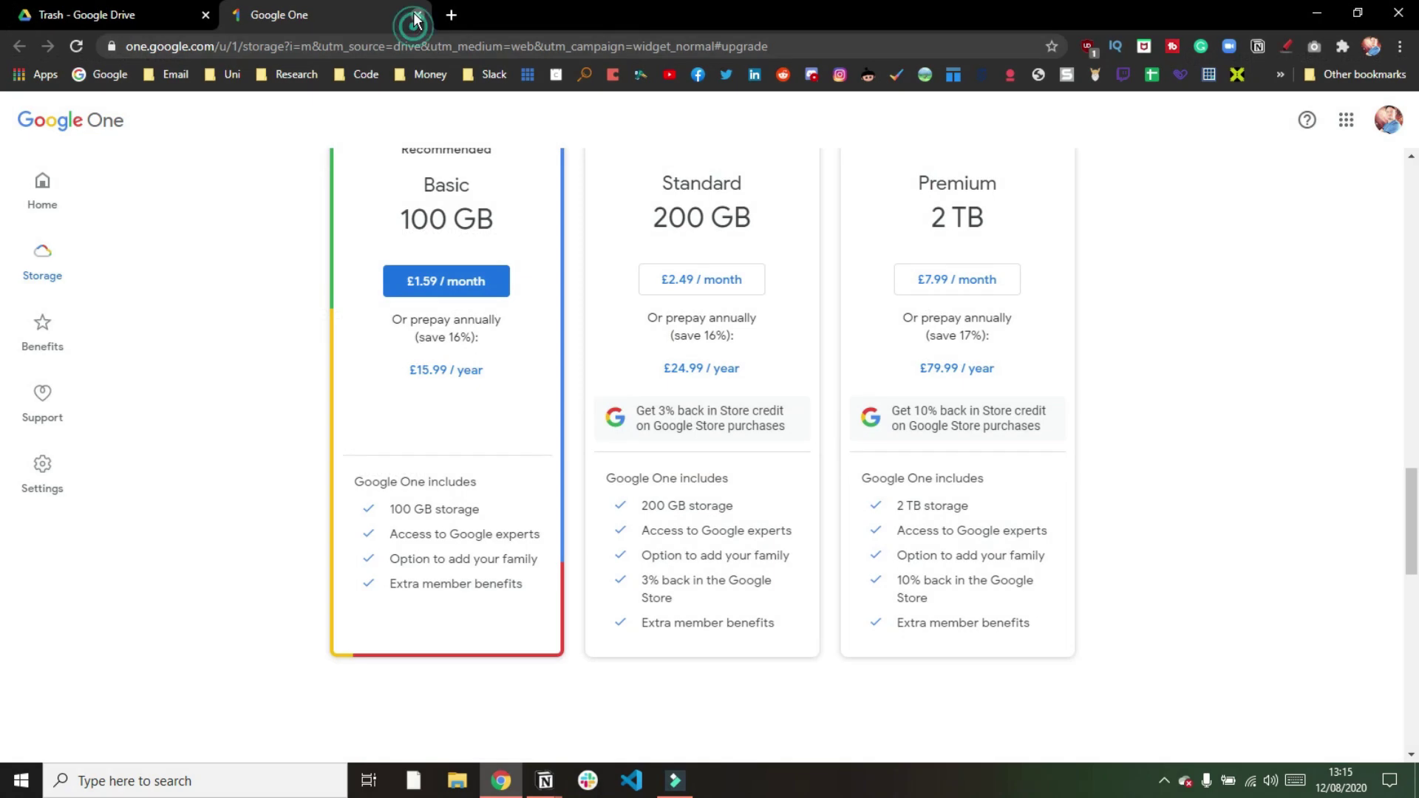
left_click(413, 15)
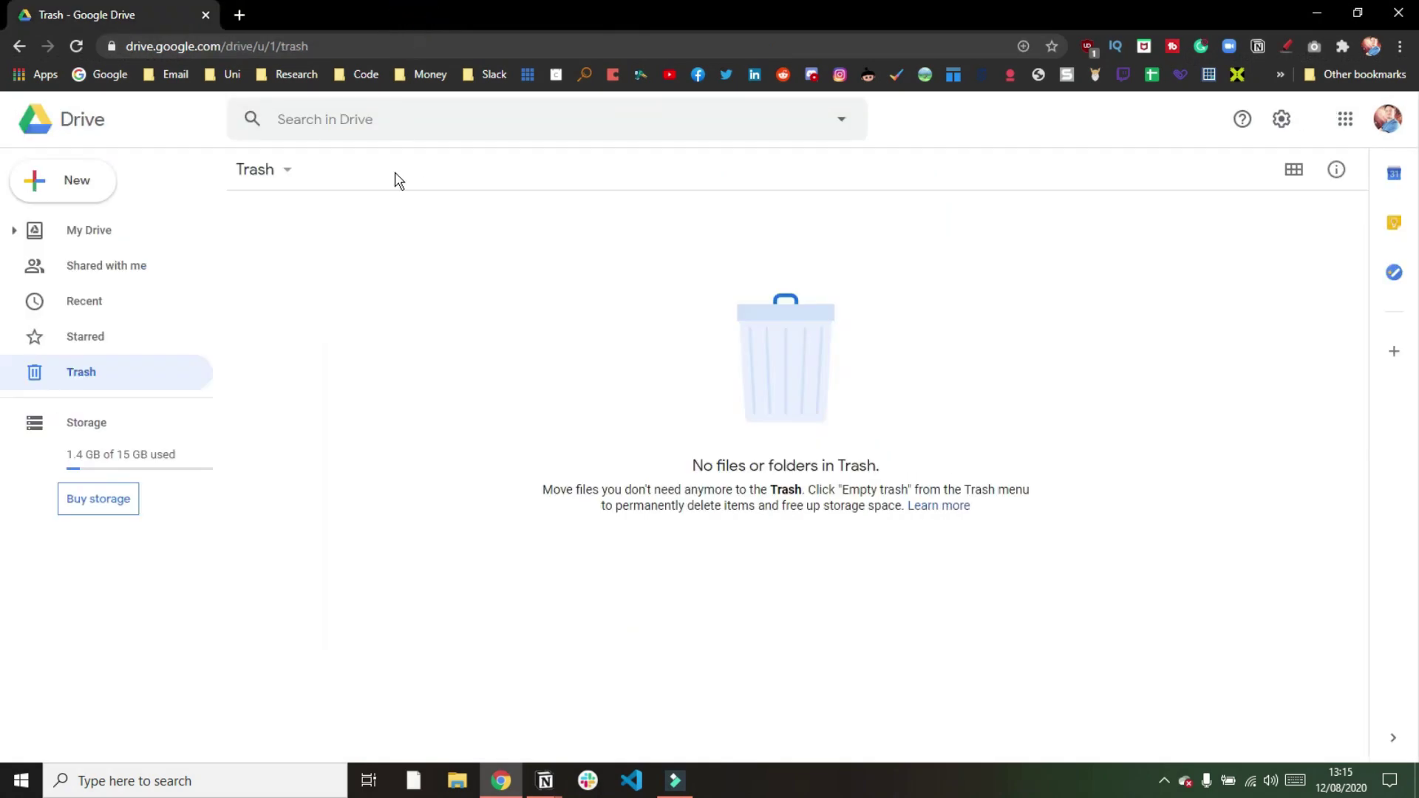
left_click(112, 234)
Review Drive's New > More creation options without choosing one, then return to Notion
left_click(81, 185)
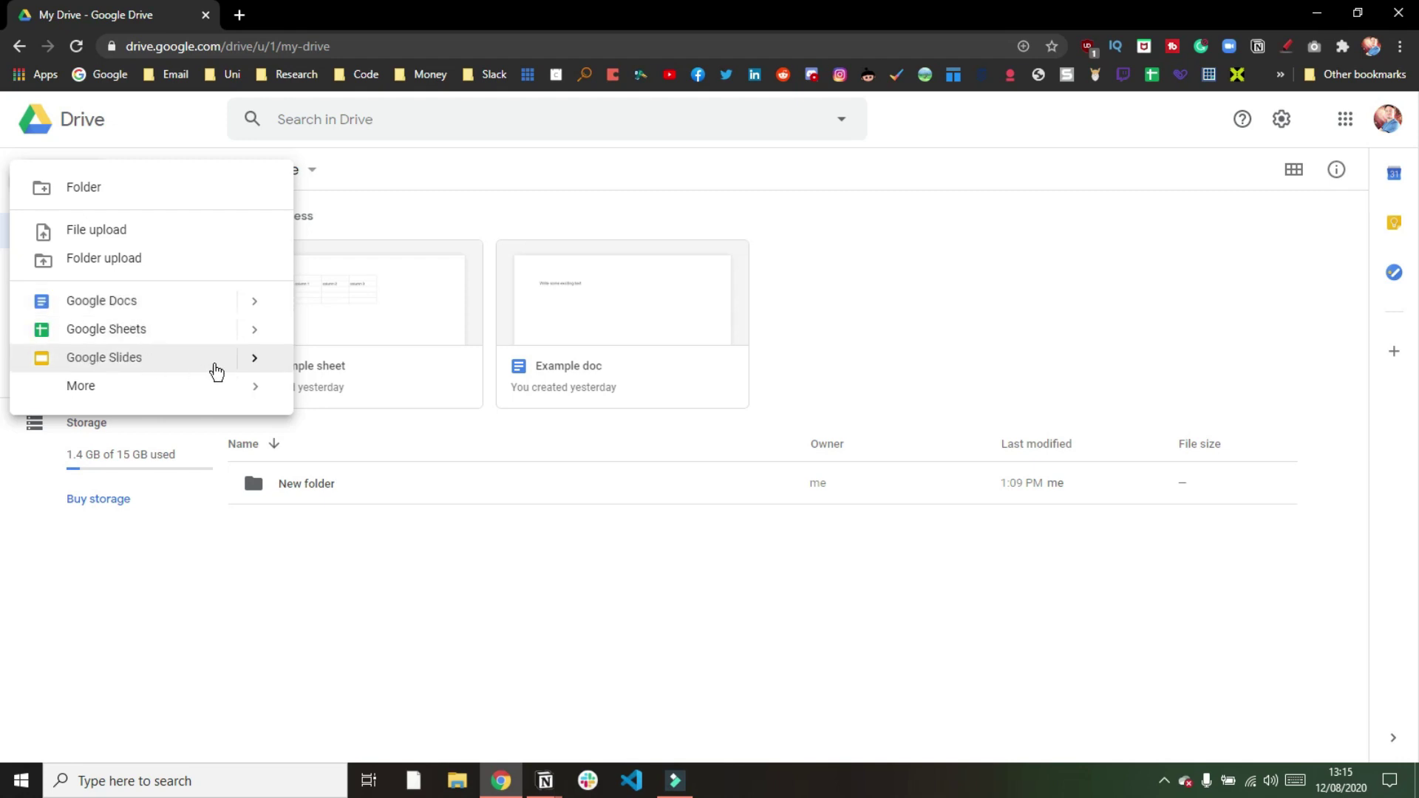
mouse_move(202, 387)
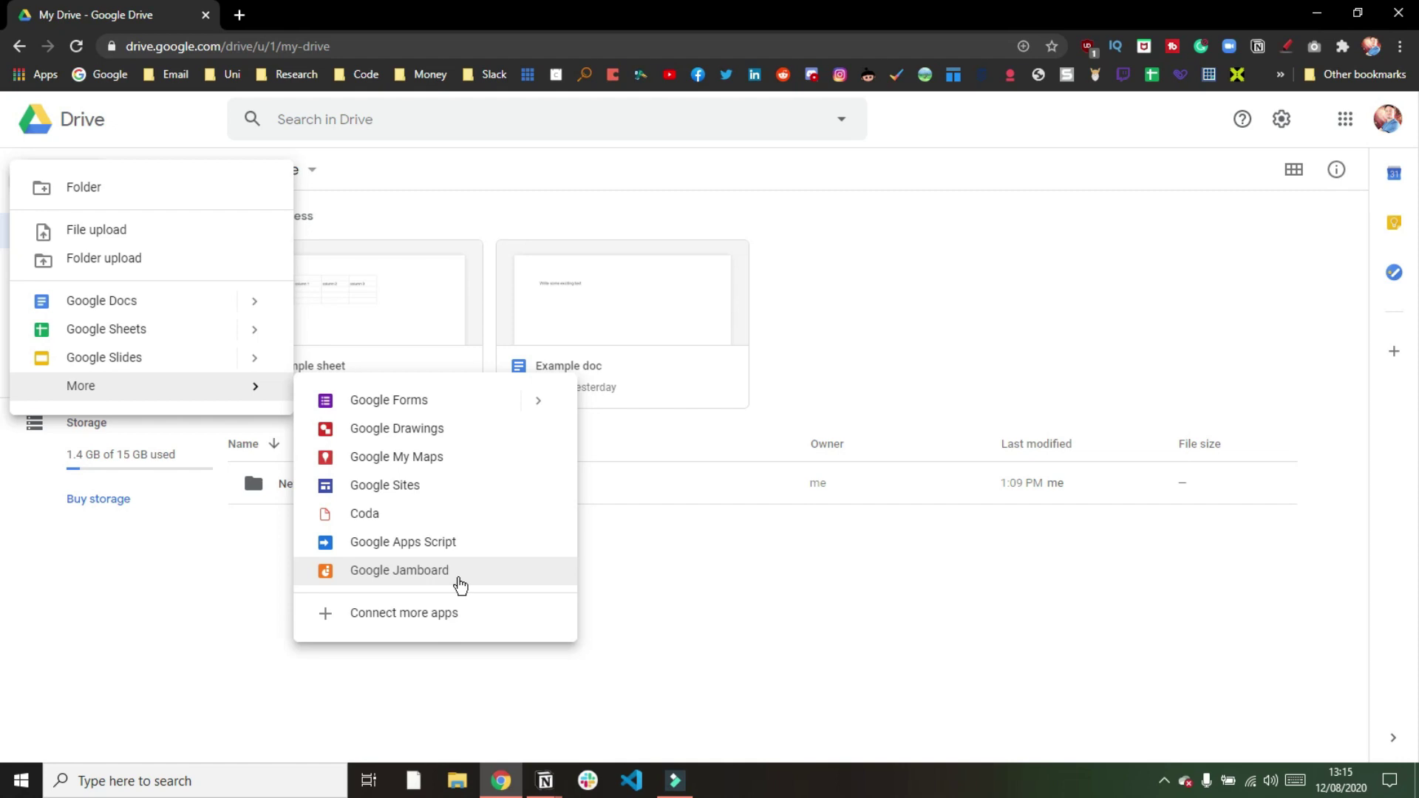
left_click(679, 586)
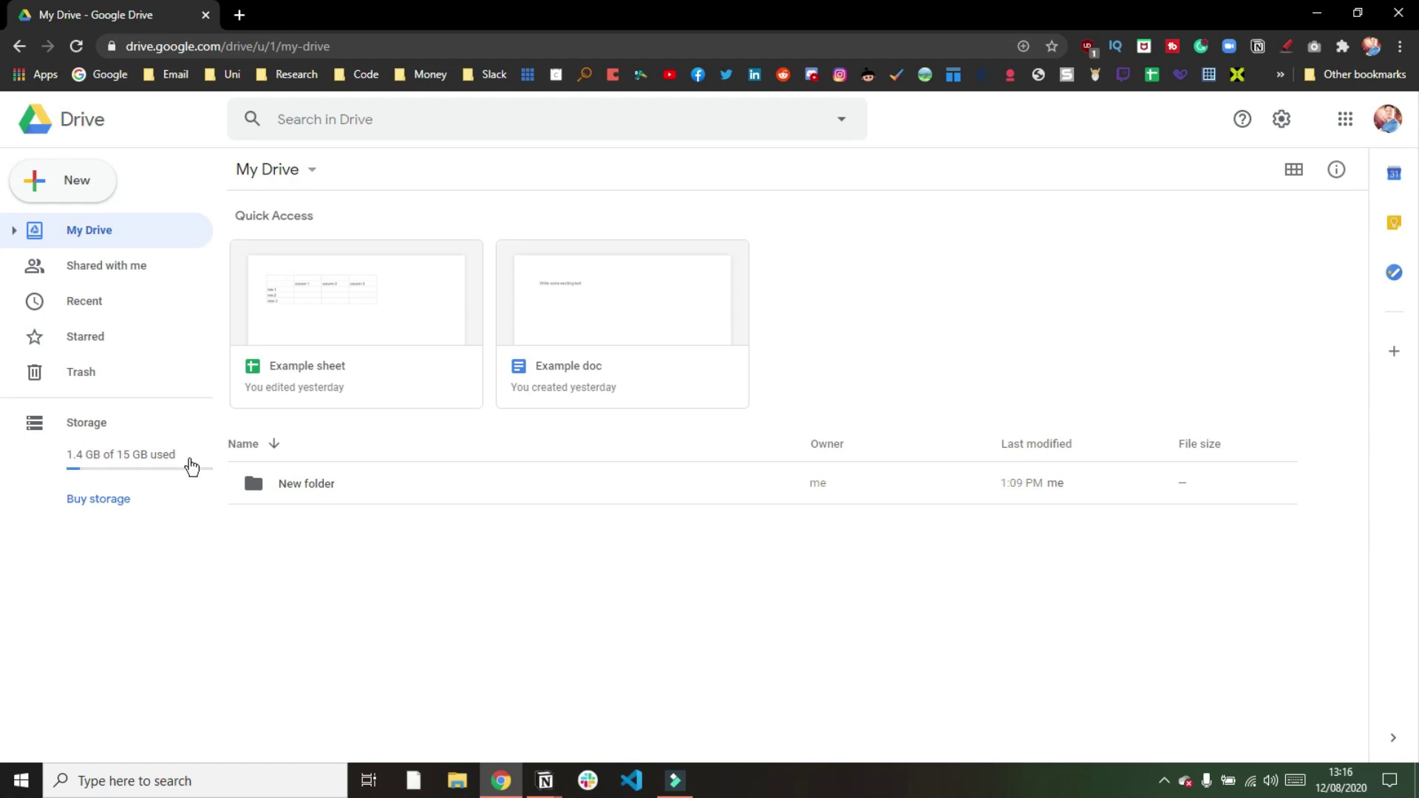
left_click(546, 772)
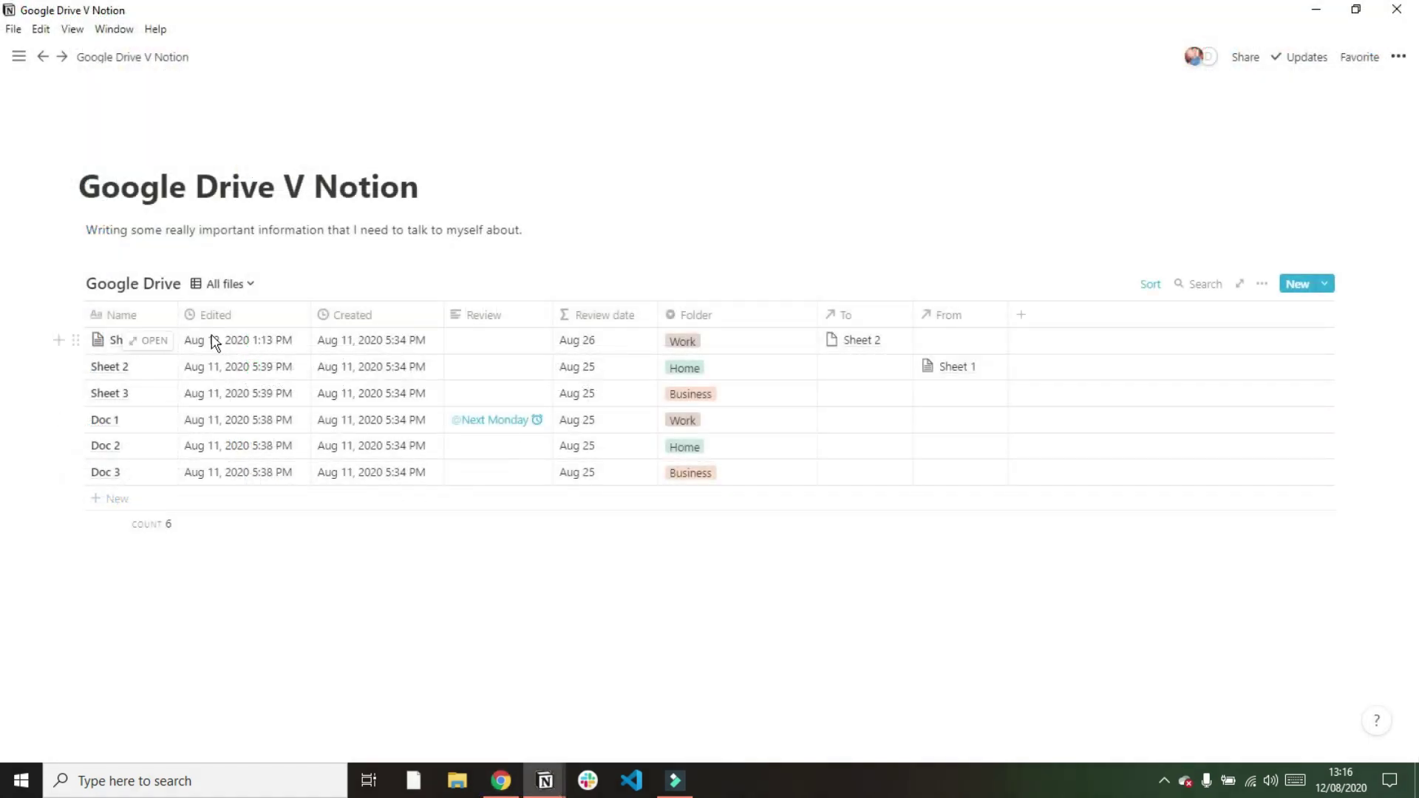
left_click(156, 343)
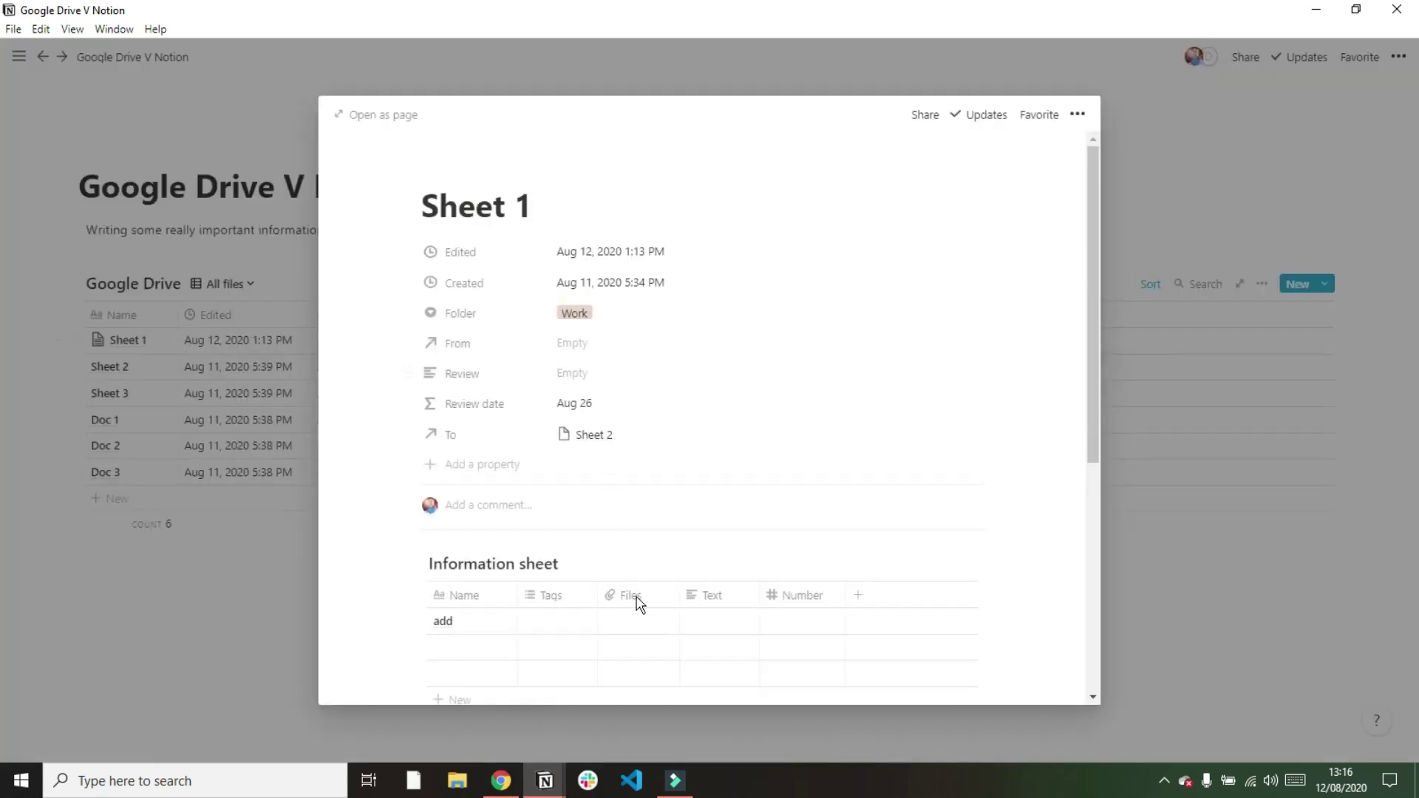
left_click(632, 621)
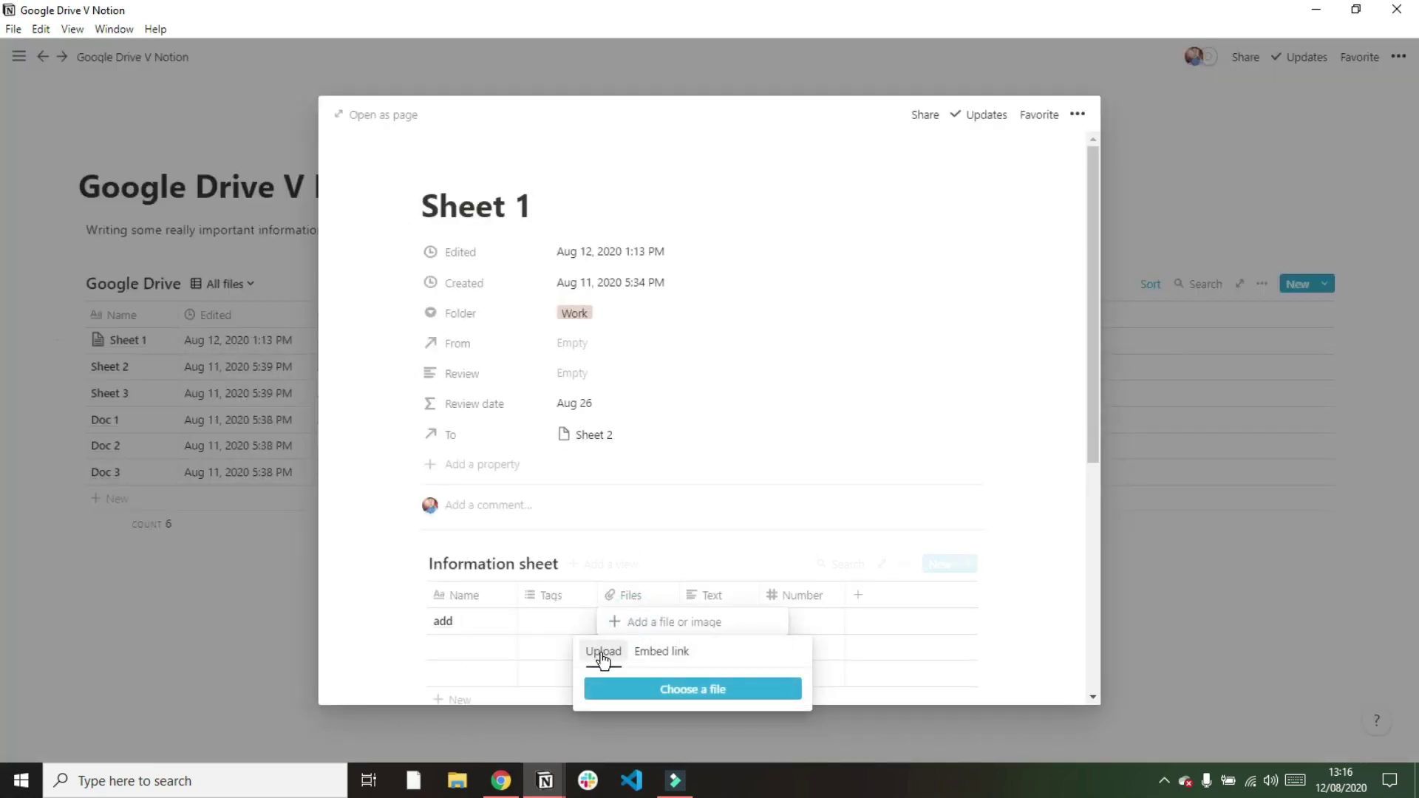
left_click(671, 654)
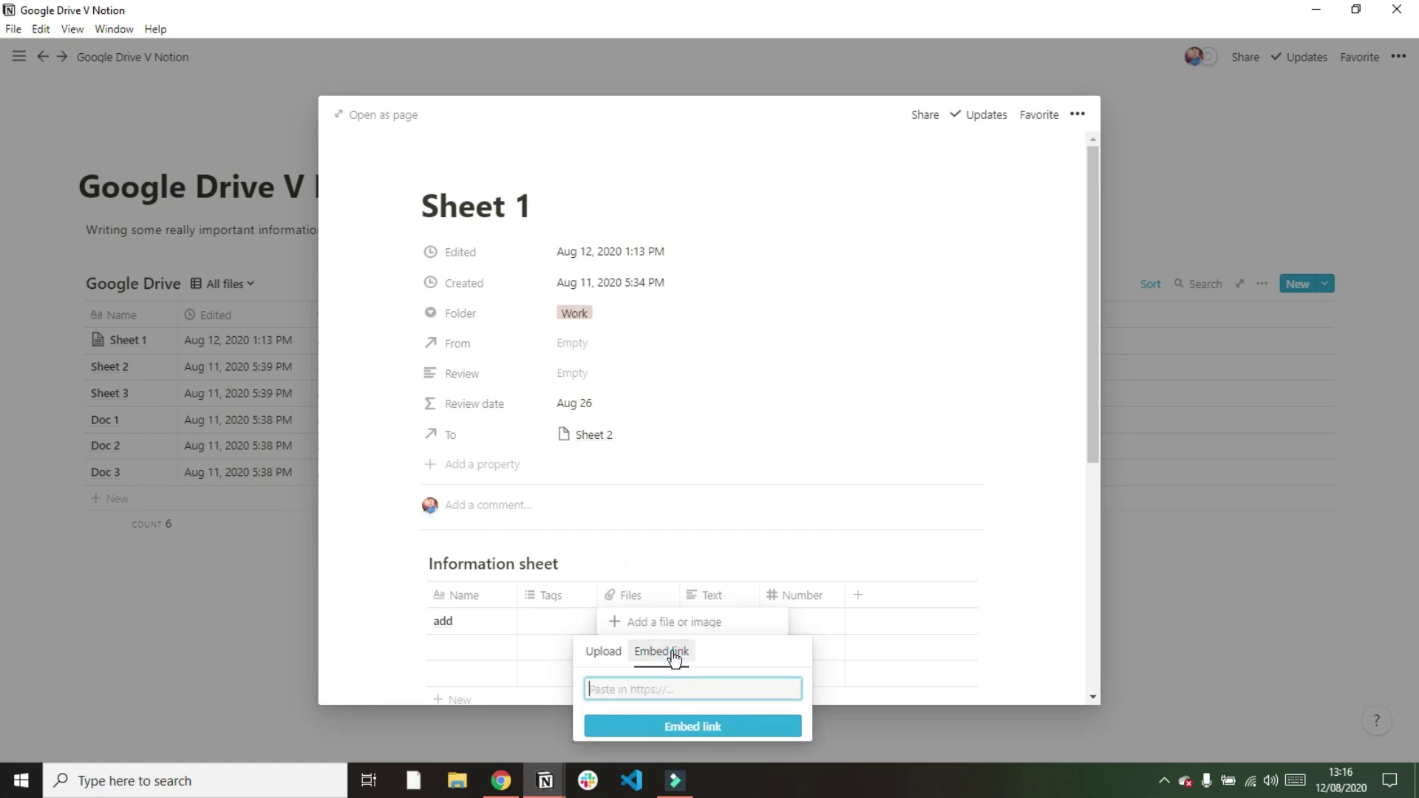
left_click(617, 654)
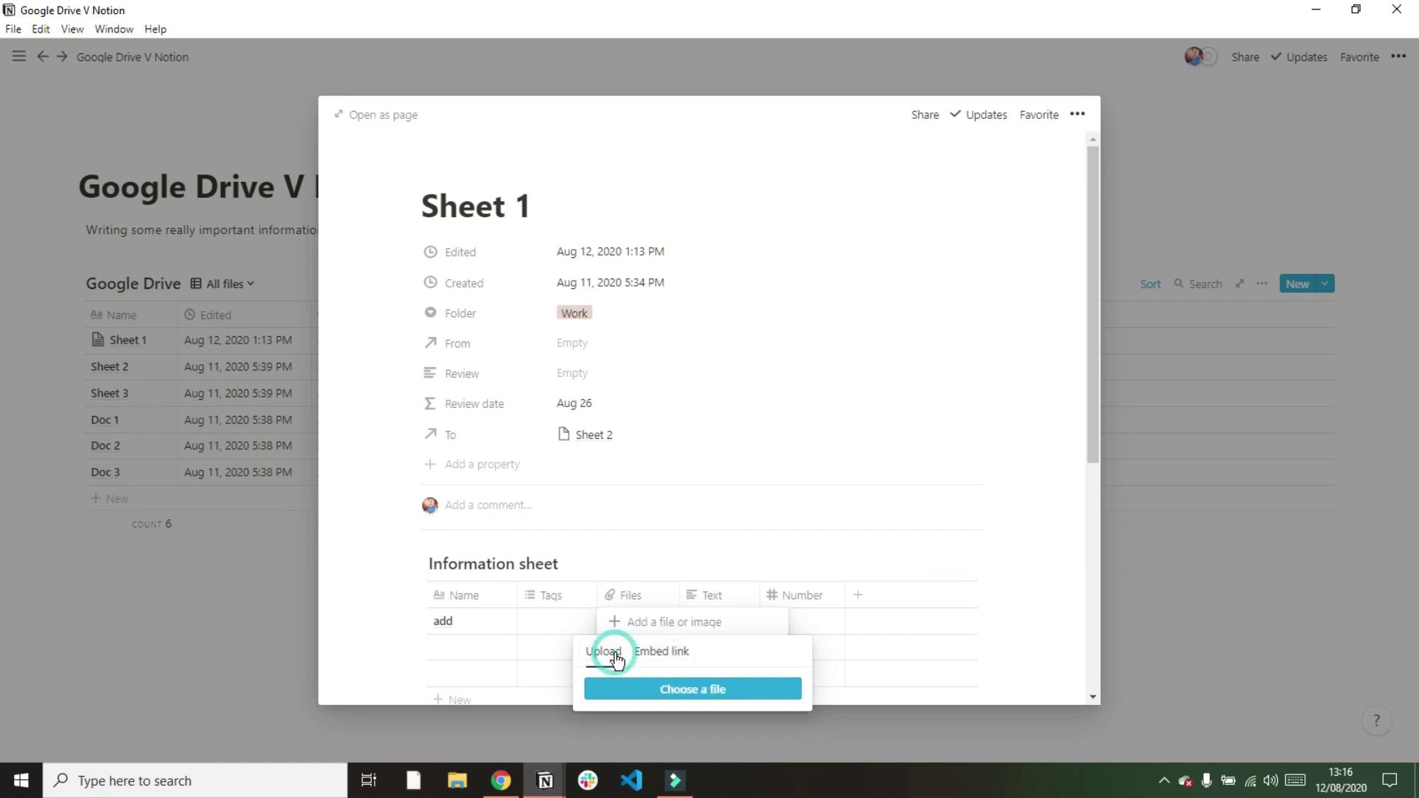
left_click(628, 555)
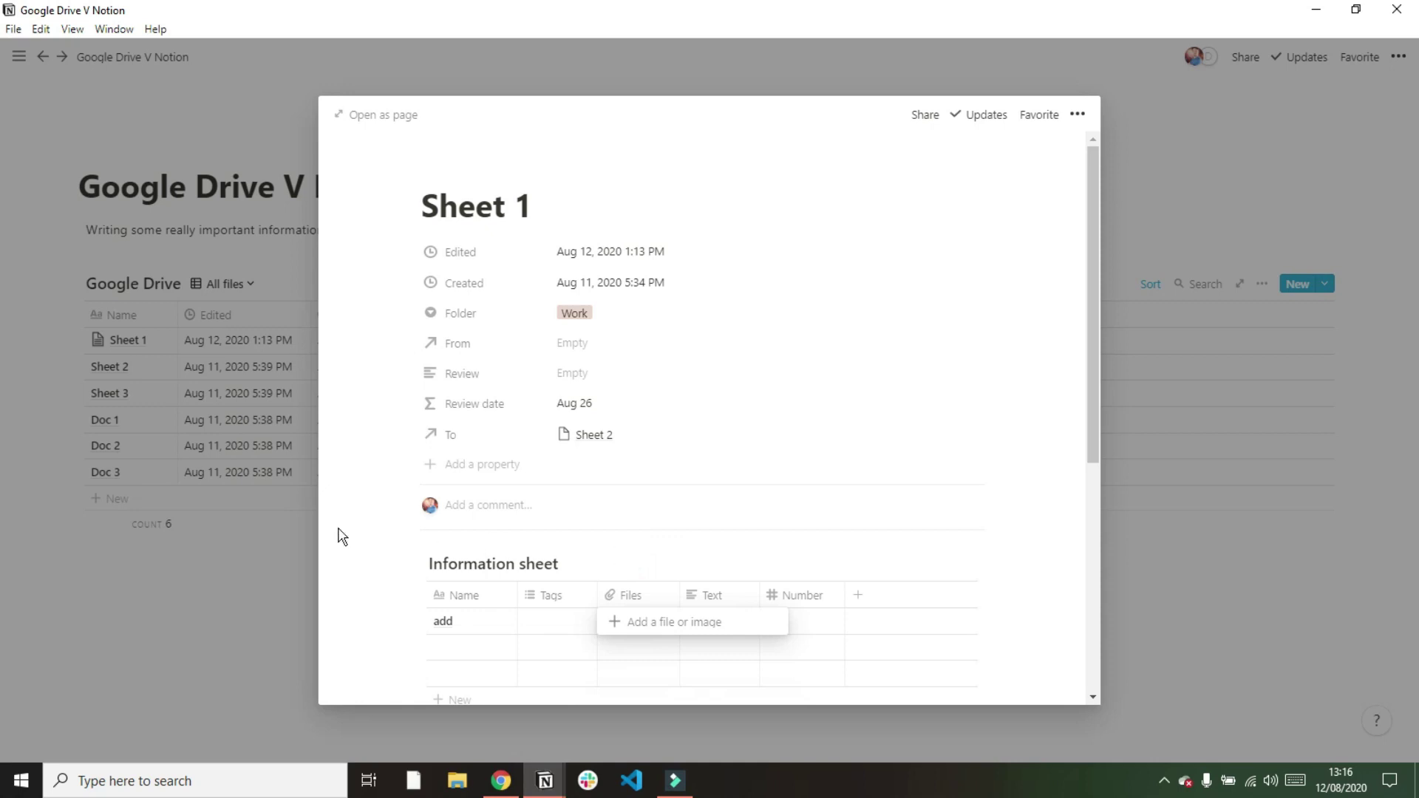
left_click(246, 532)
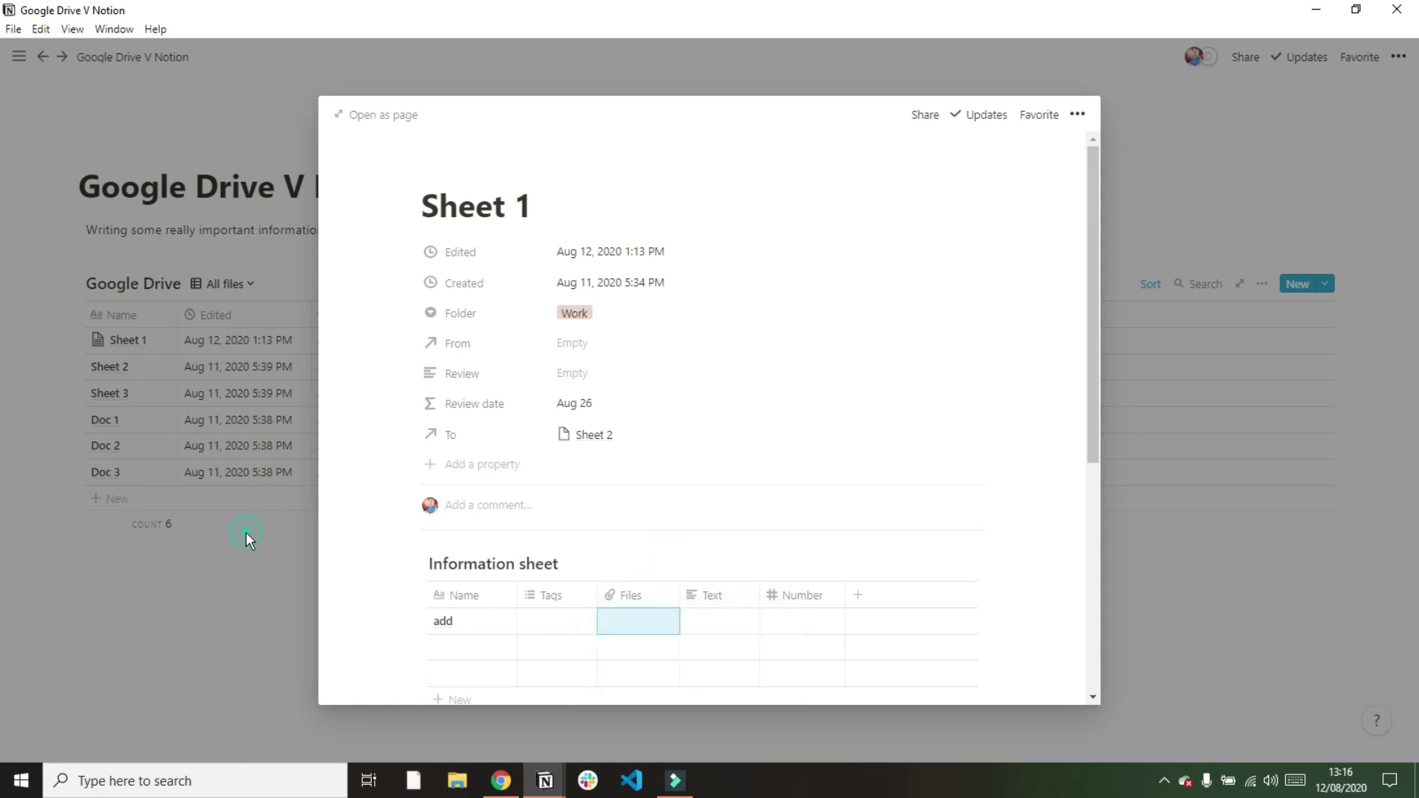